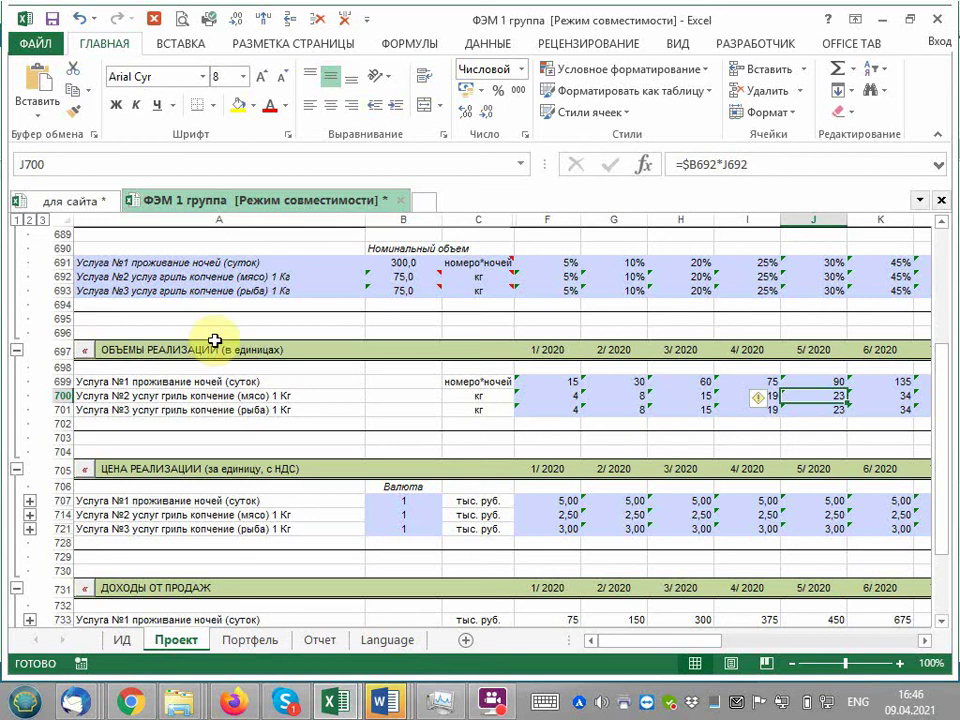
# - Compare the service 2 and 3 prices in F714 and F721 with the volume formulas in B692:B693
pyautogui.moveTo(396, 280); pyautogui.dragTo(400, 291)
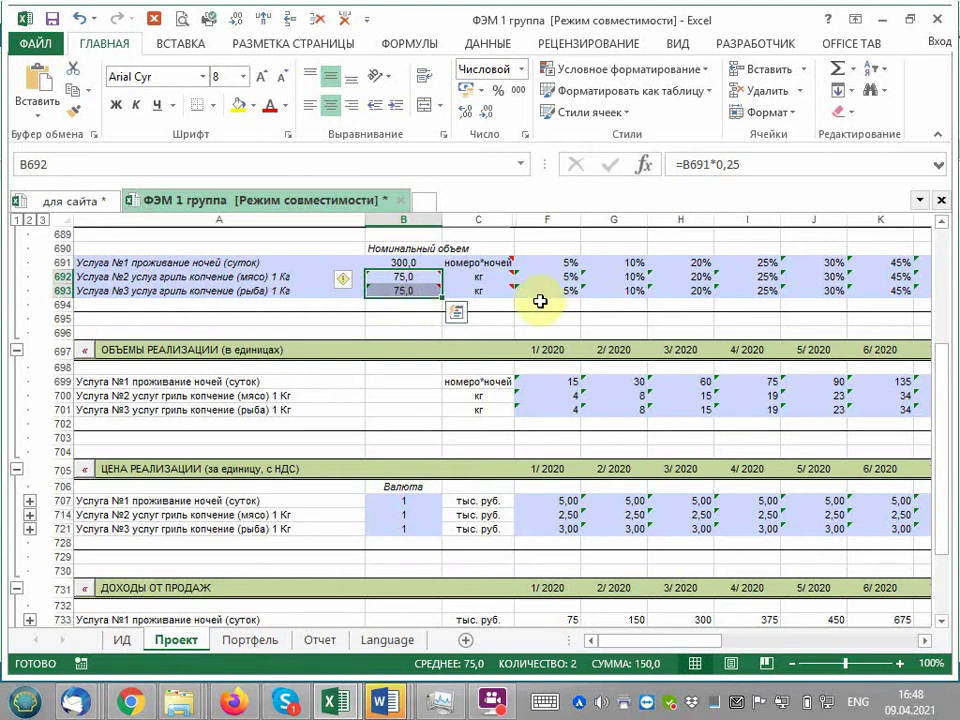
pyautogui.scroll(-1, 422, 407)
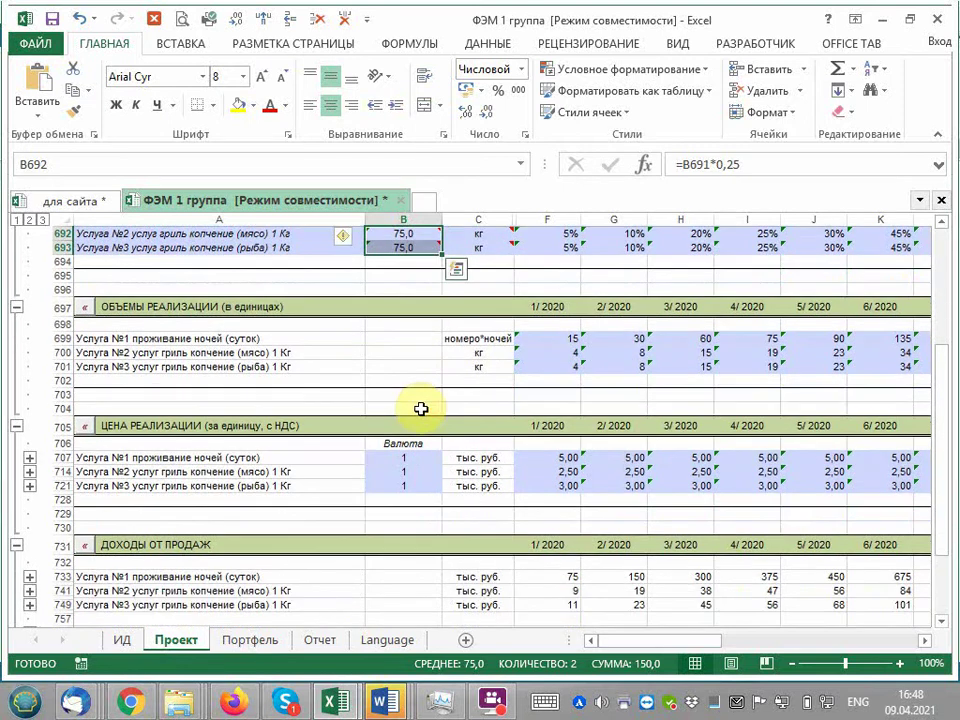
pyautogui.click(567, 474)
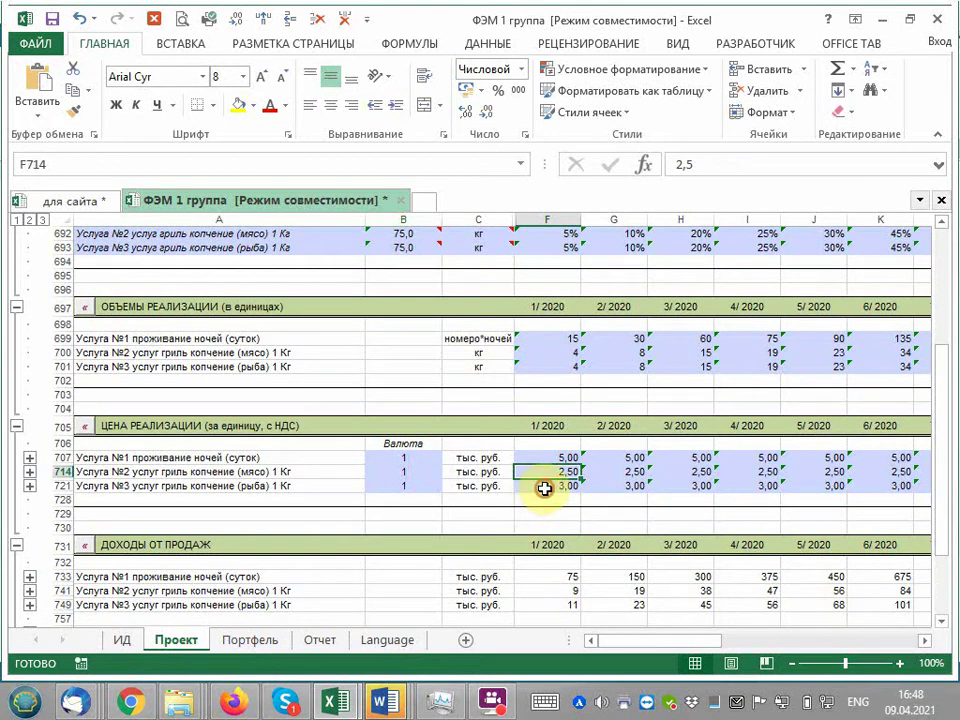
pyautogui.click(545, 488)
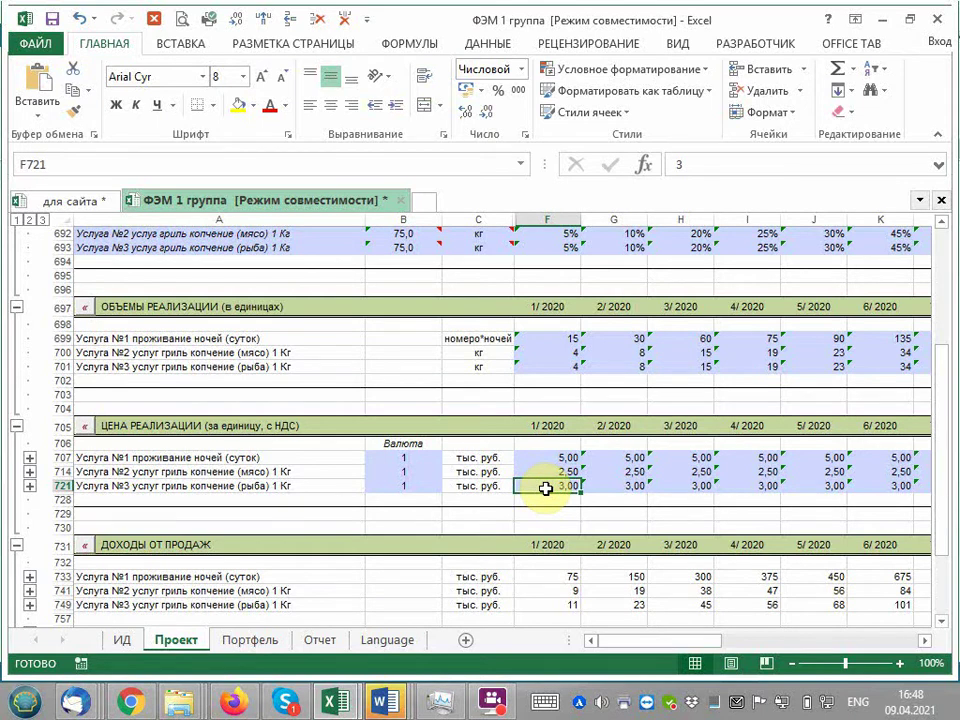
pyautogui.click(556, 471)
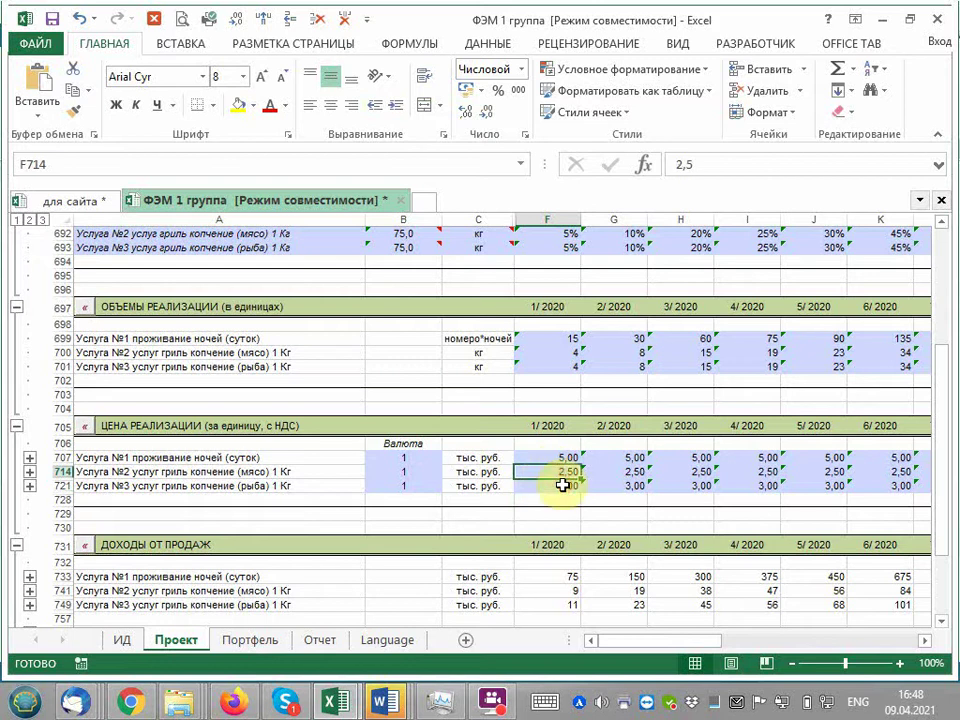
pyautogui.click(563, 485)
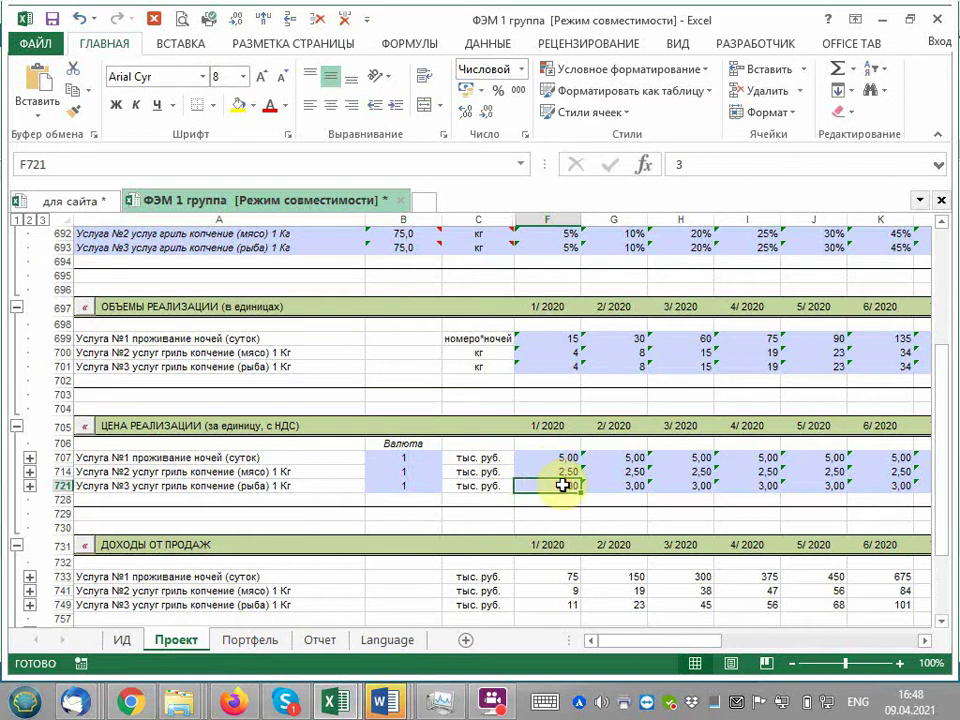
pyautogui.scroll(2, 480, 450)
pyautogui.click(404, 337)
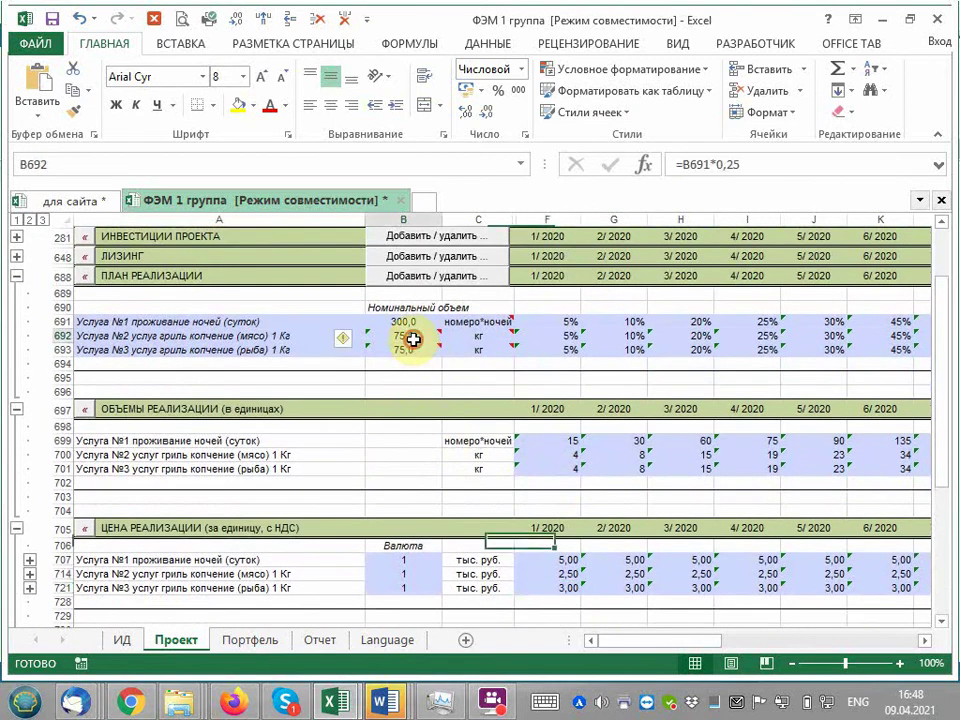
pyautogui.click(408, 349)
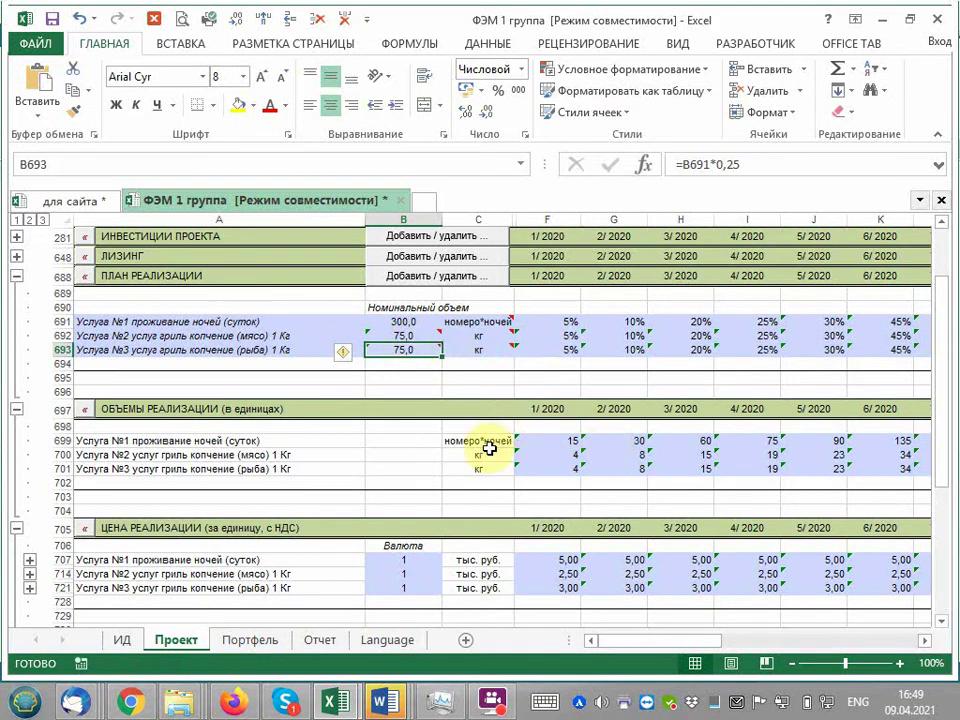
# - Scroll down into РАСХОД СЫРЬЯ and check the meat consumption per unit in B793
pyautogui.scroll(-3, 457, 458)
pyautogui.scroll(-2, 457, 460)
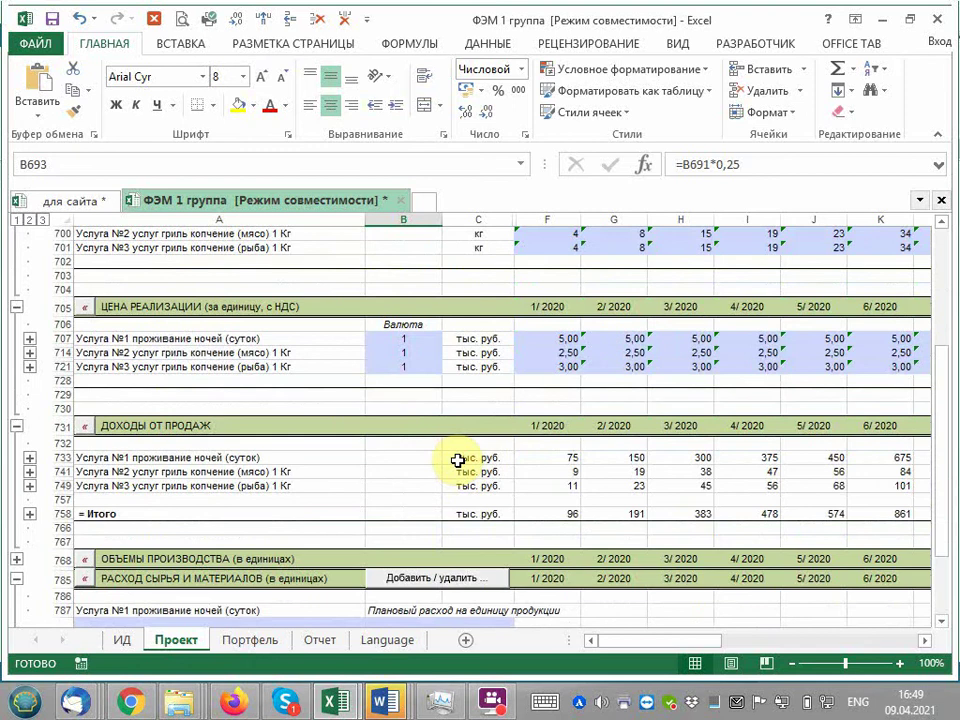
pyautogui.scroll(-2, 457, 460)
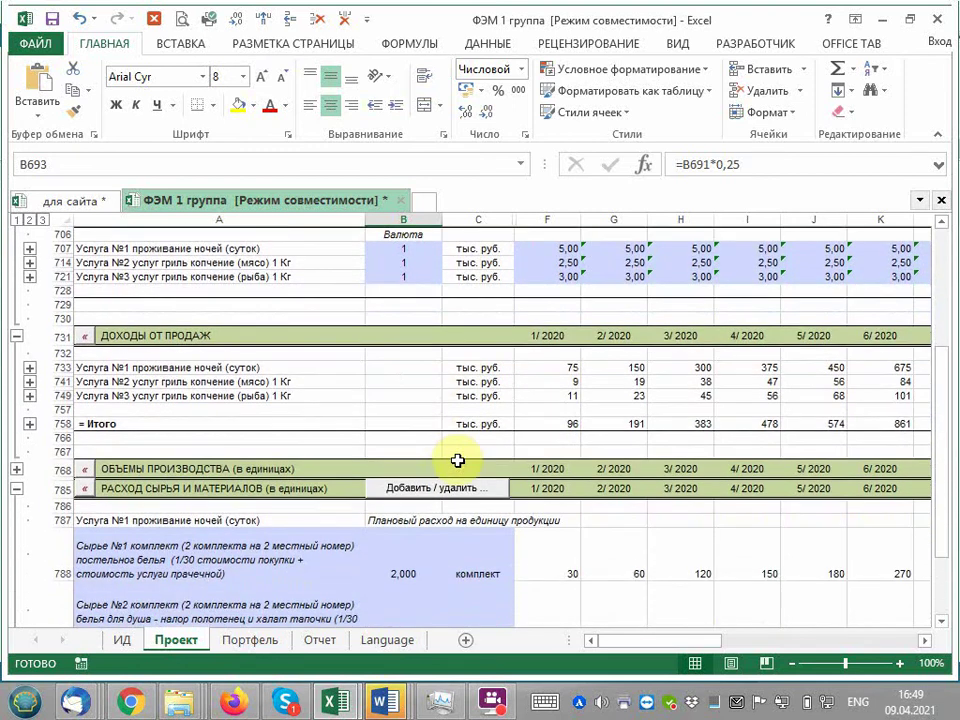
pyautogui.scroll(-2, 457, 460)
pyautogui.scroll(-1, 457, 460)
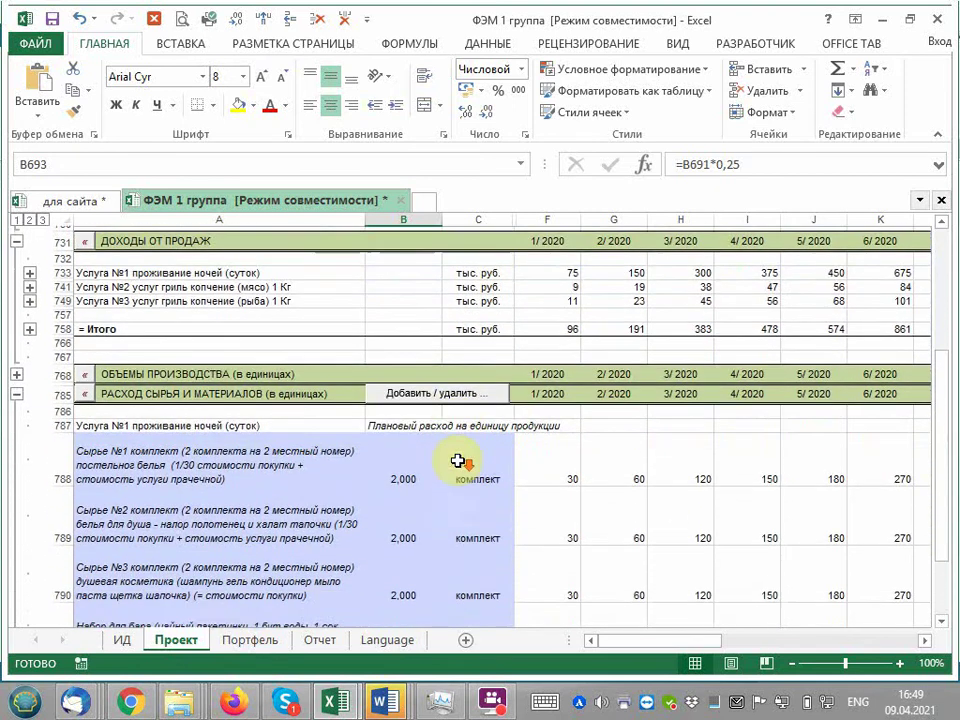
pyautogui.scroll(-2, 457, 460)
pyautogui.scroll(-1, 457, 460)
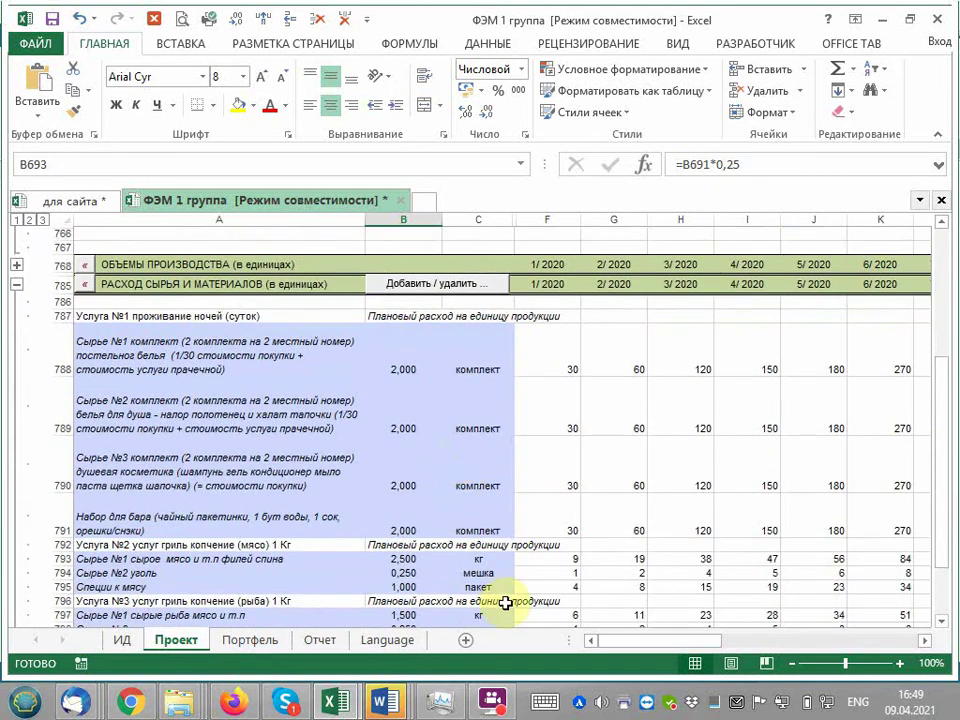
pyautogui.click(416, 560)
# - Check the fish consumption in B797 and continue down to ЦЕНА СЫРЬЯ И МАТЕРИАЛОВ
pyautogui.scroll(-2, 410, 599)
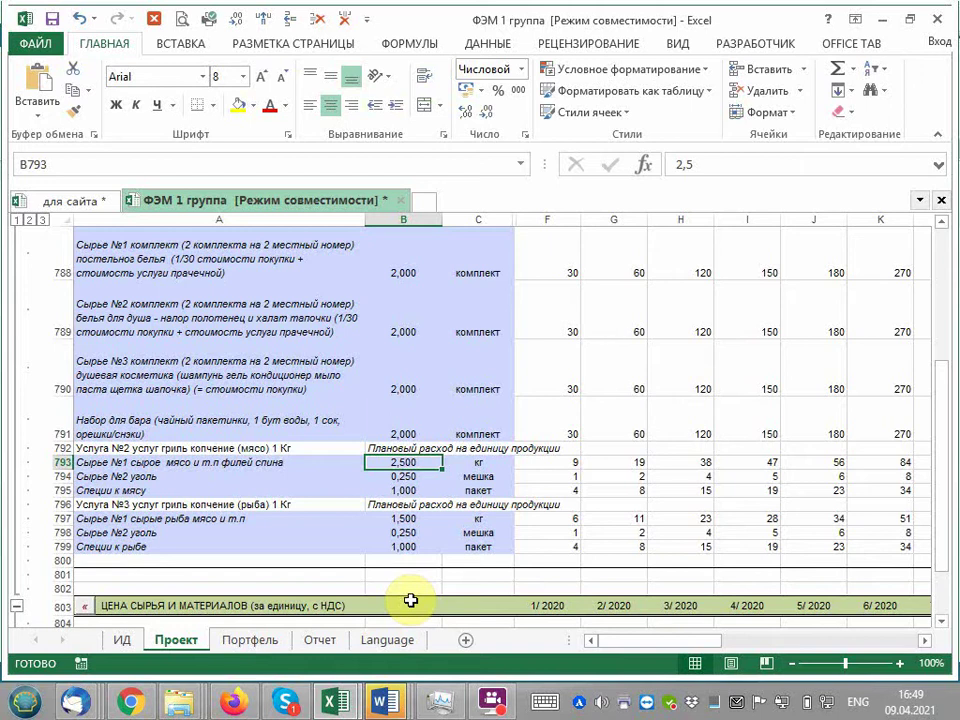
pyautogui.click(401, 519)
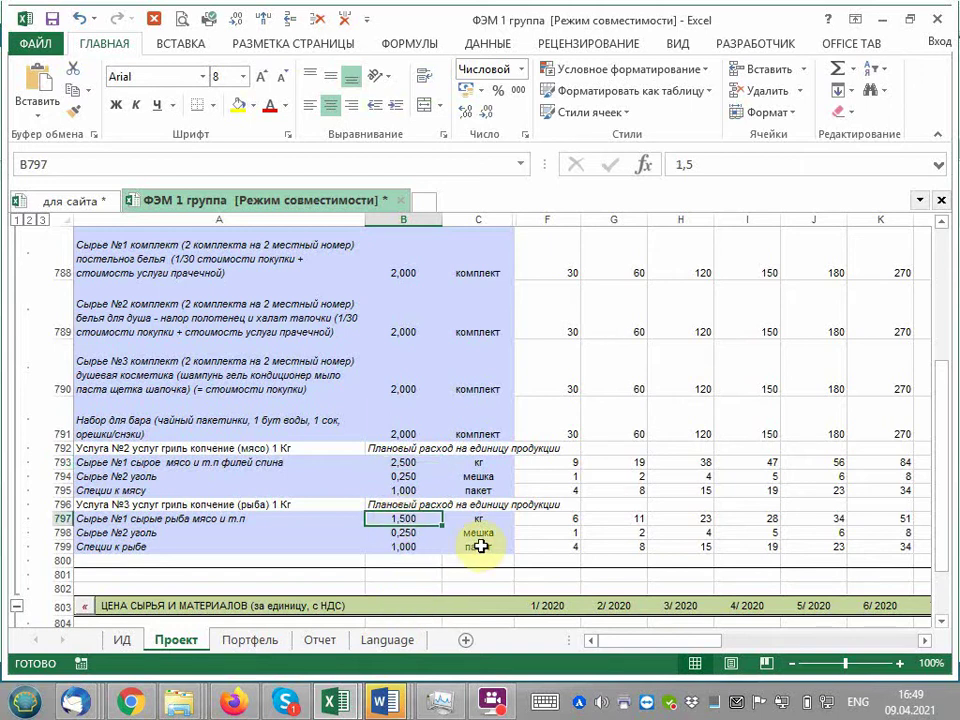
pyautogui.scroll(-1, 481, 546)
pyautogui.scroll(-2, 481, 546)
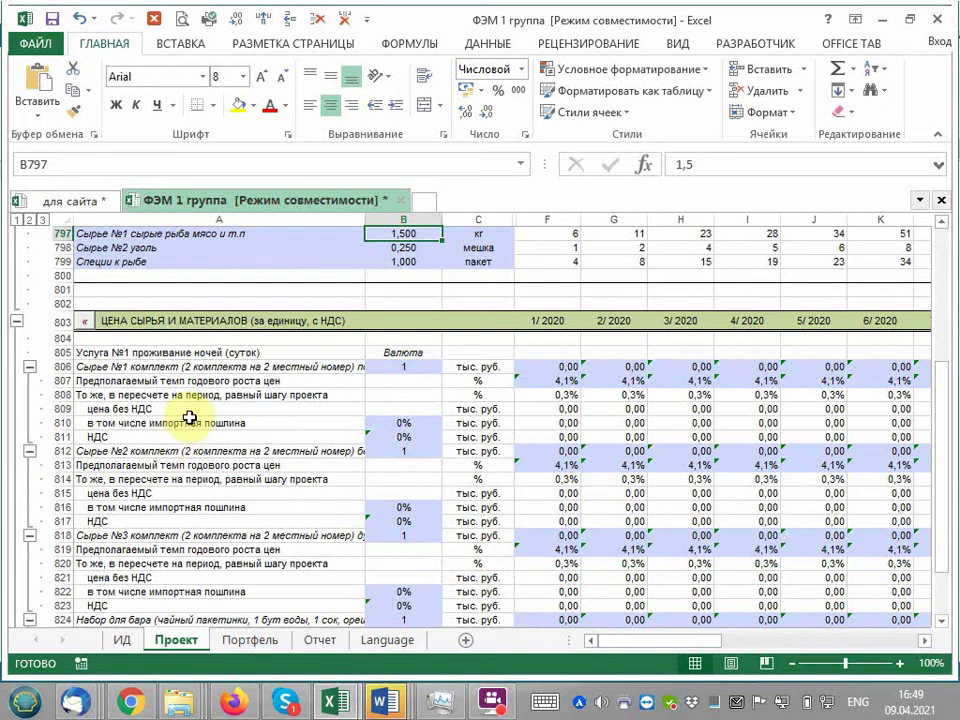
pyautogui.scroll(-1, 190, 418)
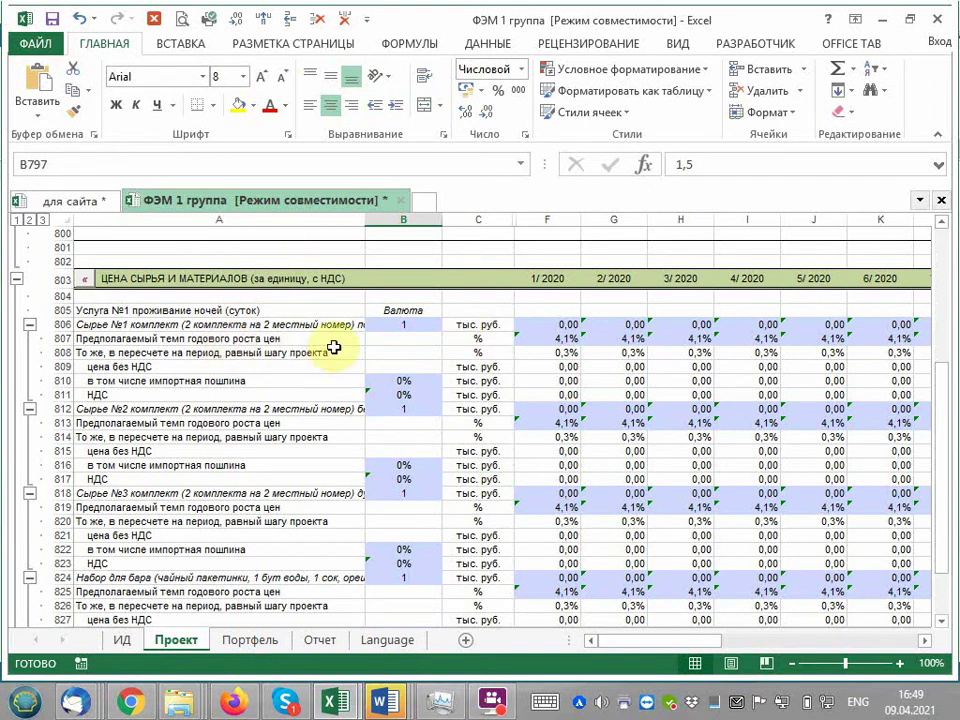
pyautogui.click(554, 342)
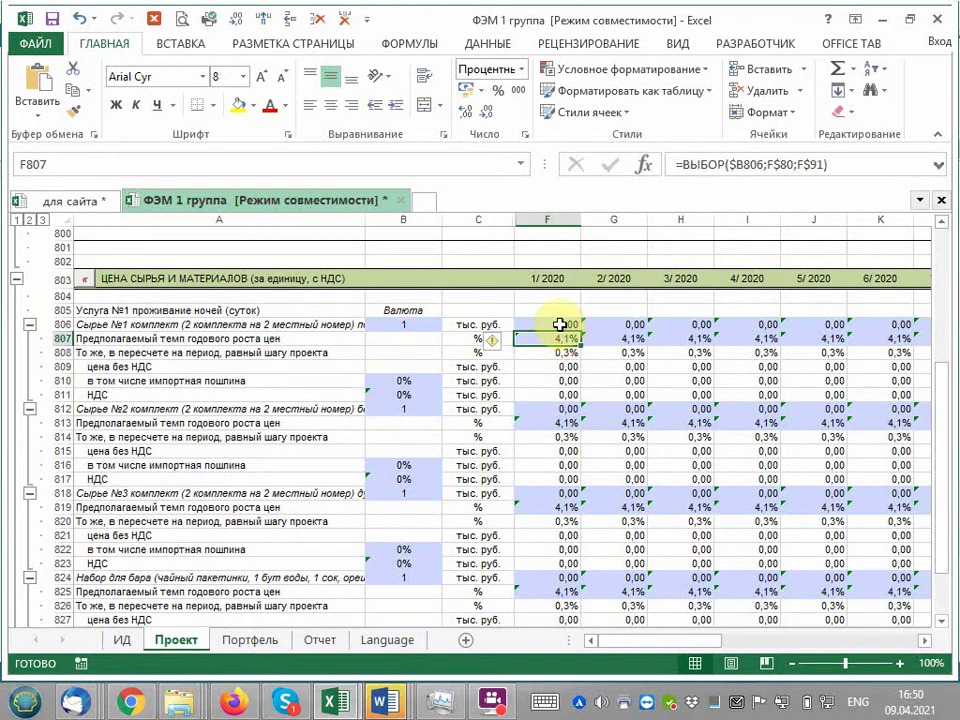
pyautogui.click(404, 325)
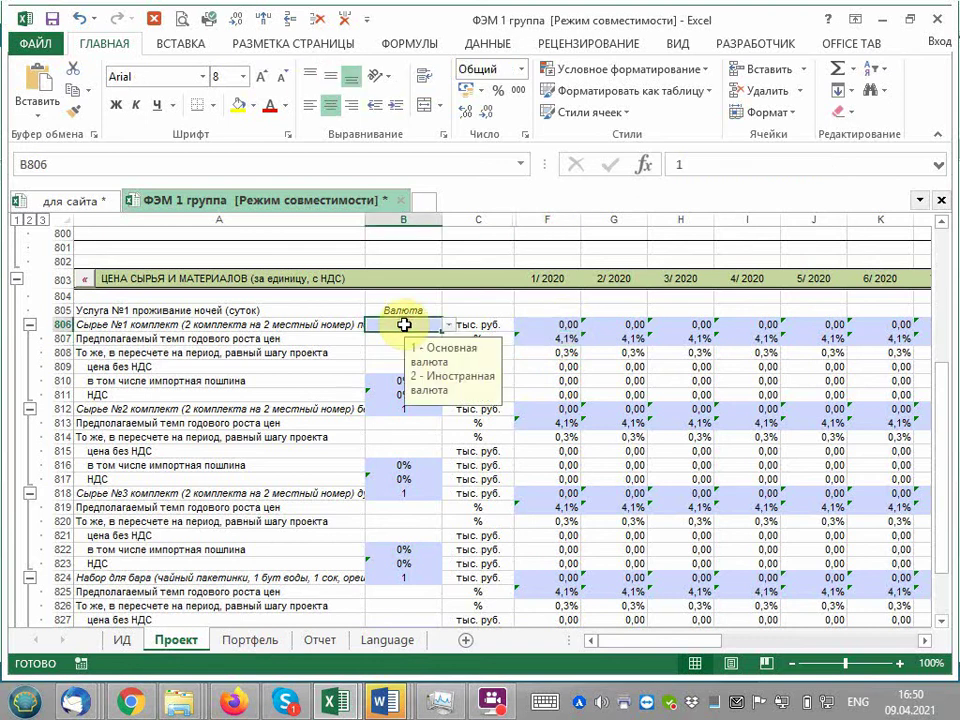
pyautogui.click(551, 339)
pyautogui.click(416, 325)
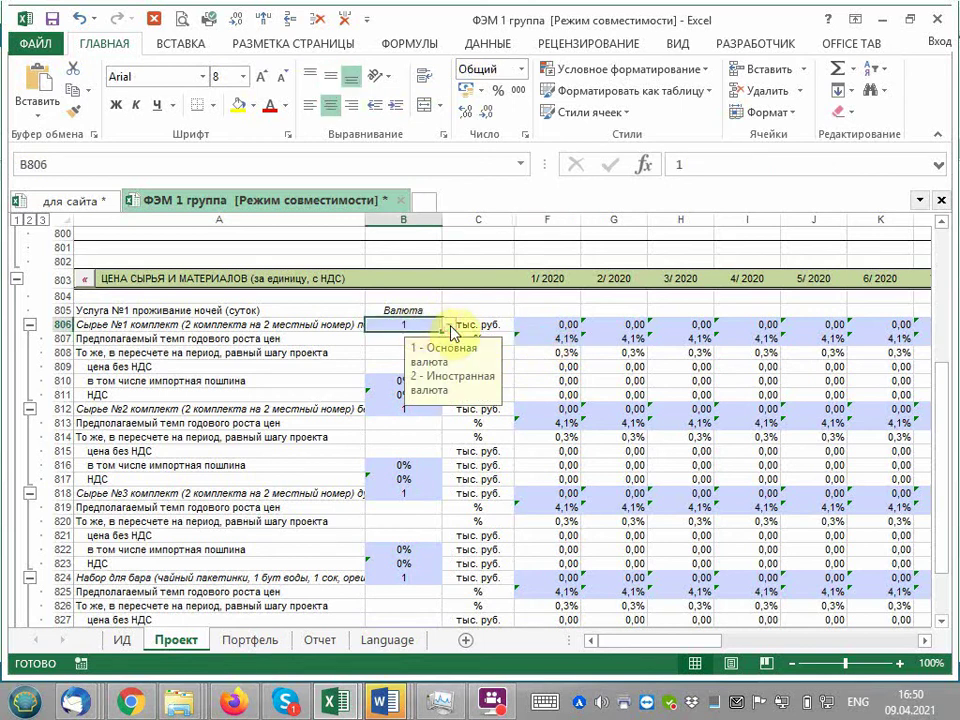
pyautogui.click(449, 325)
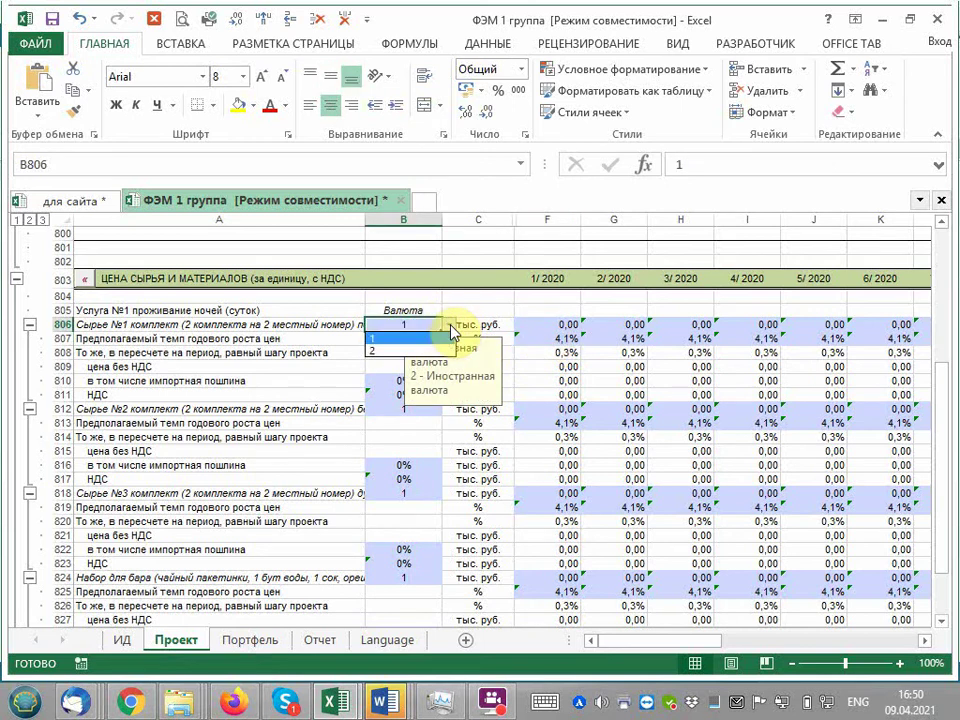
pyautogui.click(407, 351)
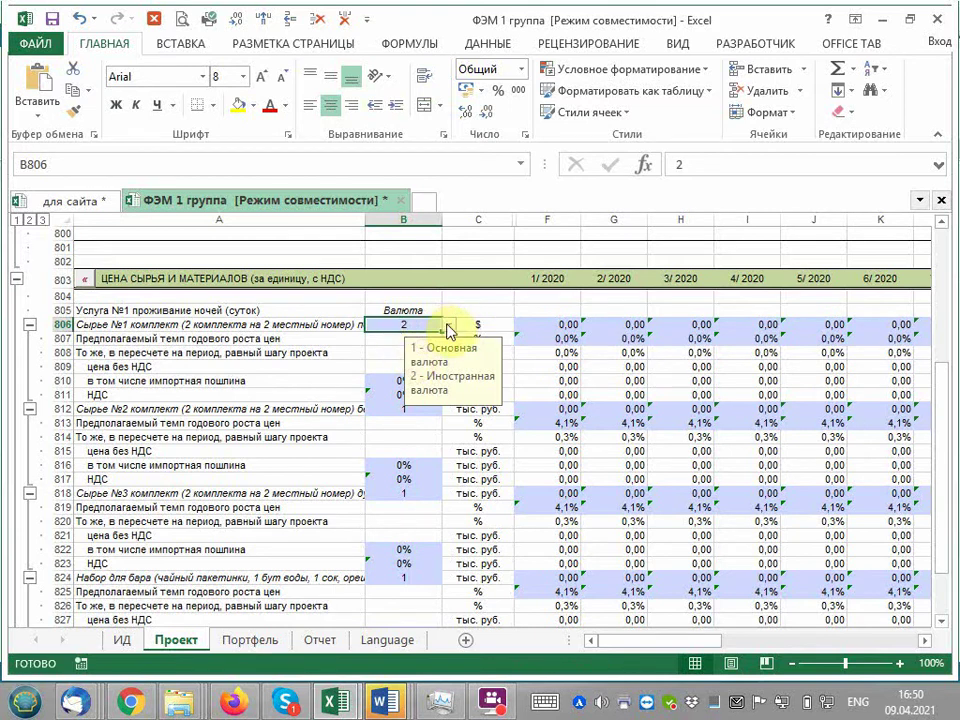
pyautogui.click(448, 331)
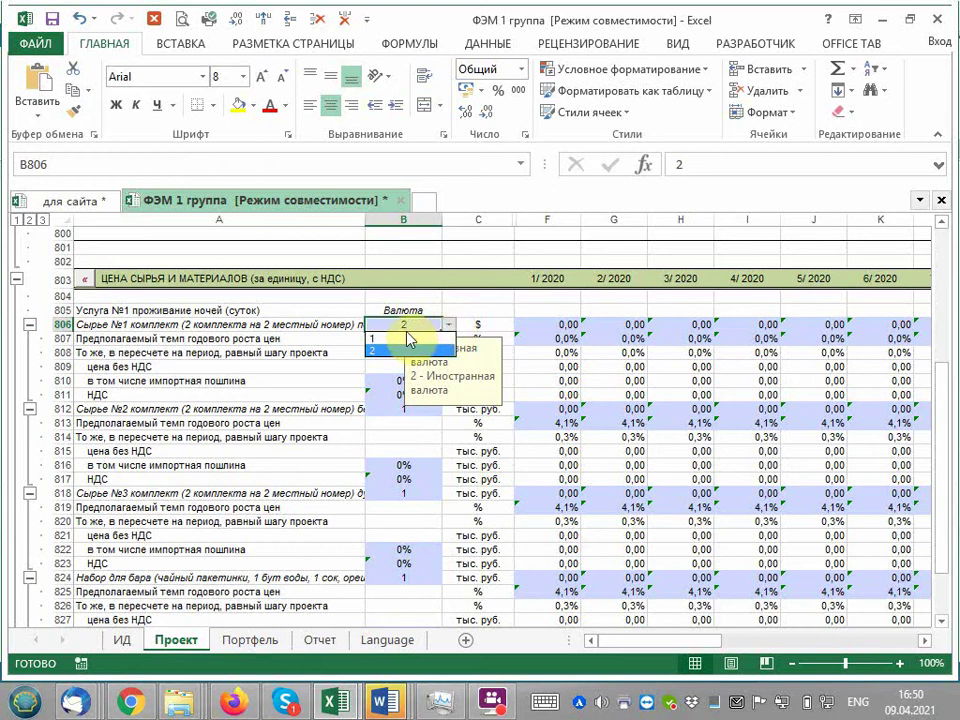
pyautogui.click(397, 341)
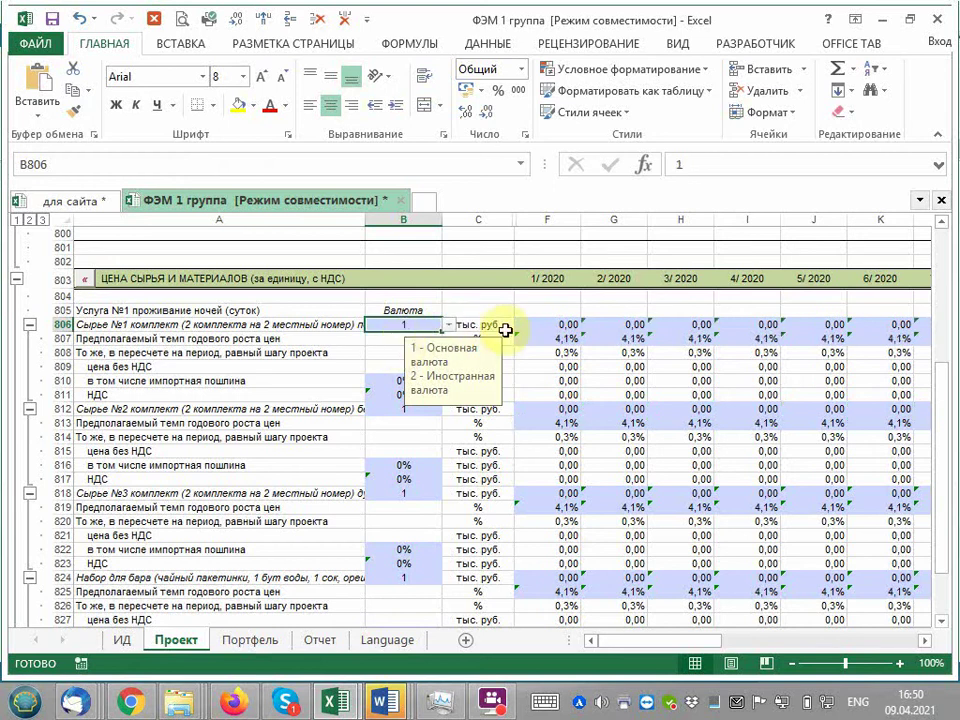
pyautogui.click(563, 337)
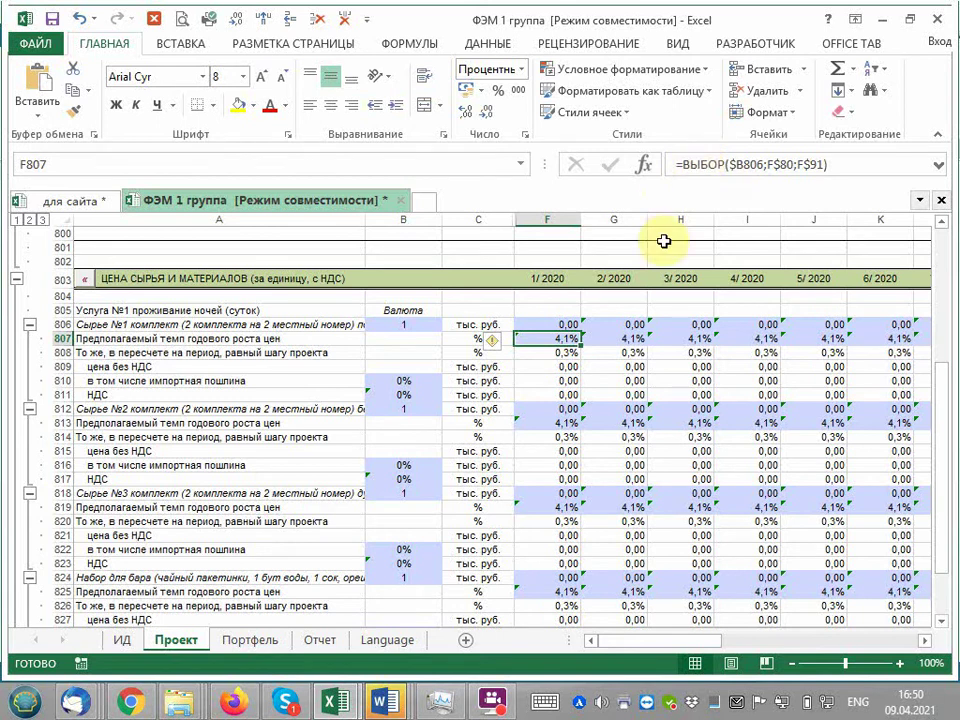
# - Enter =ВЫБОР($B806;G$80;G$91) in G807 to pick the growth rate by currency
pyautogui.click(621, 339)
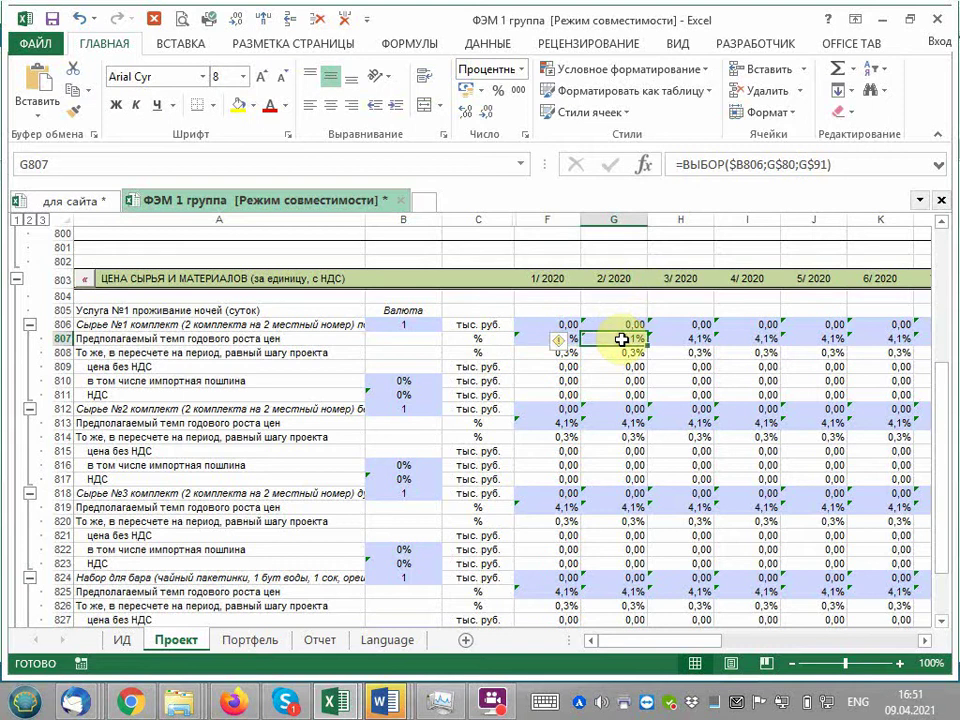
pyautogui.write('=')
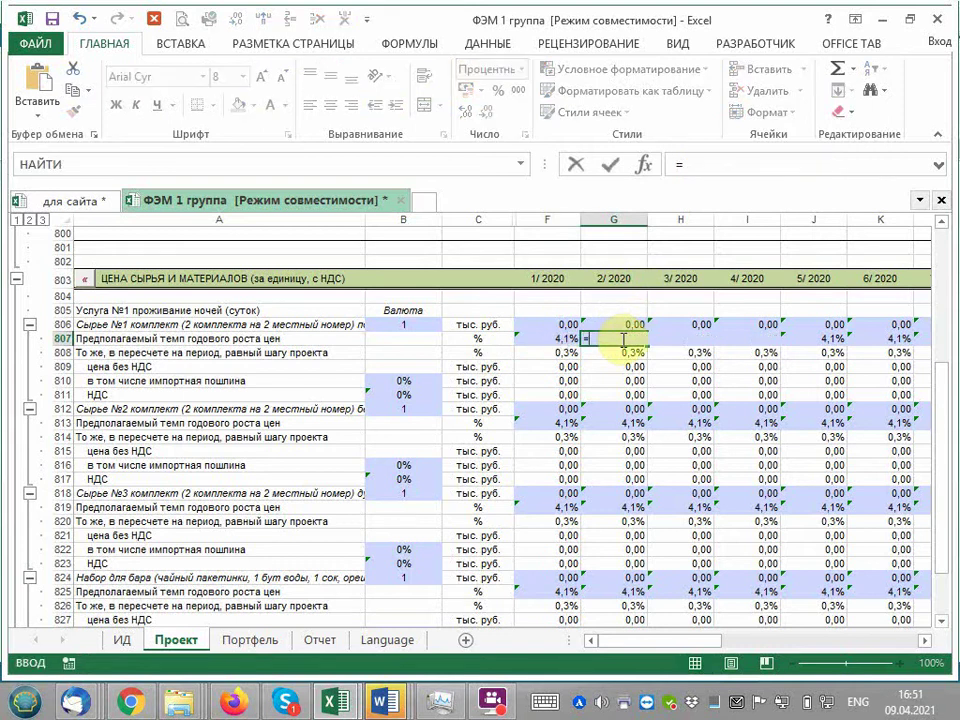
pyautogui.write('ds,jh')
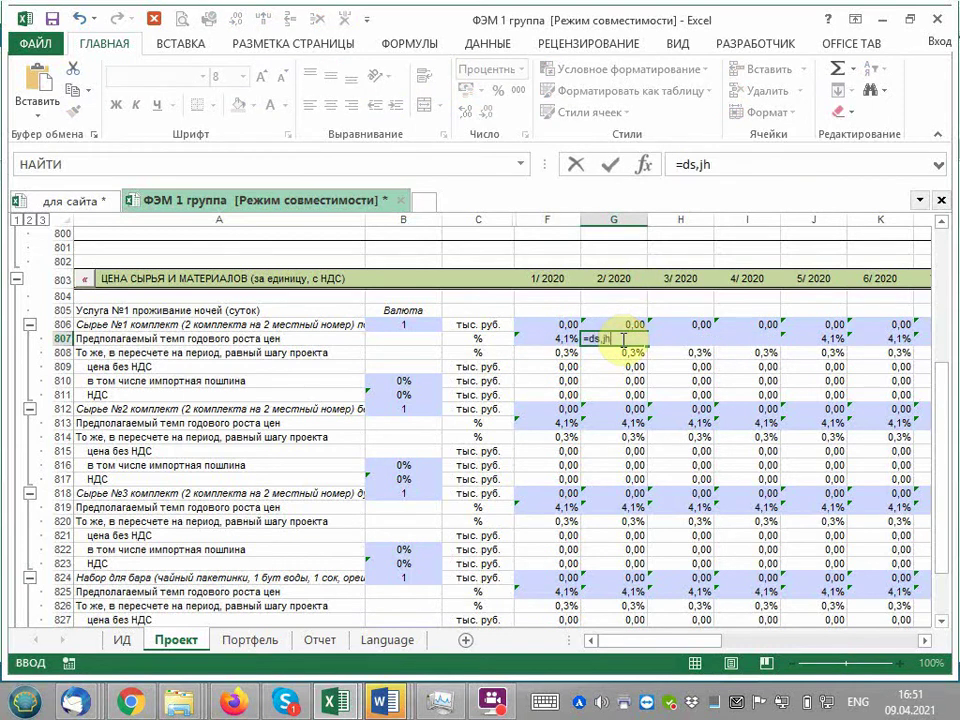
pyautogui.write('()')
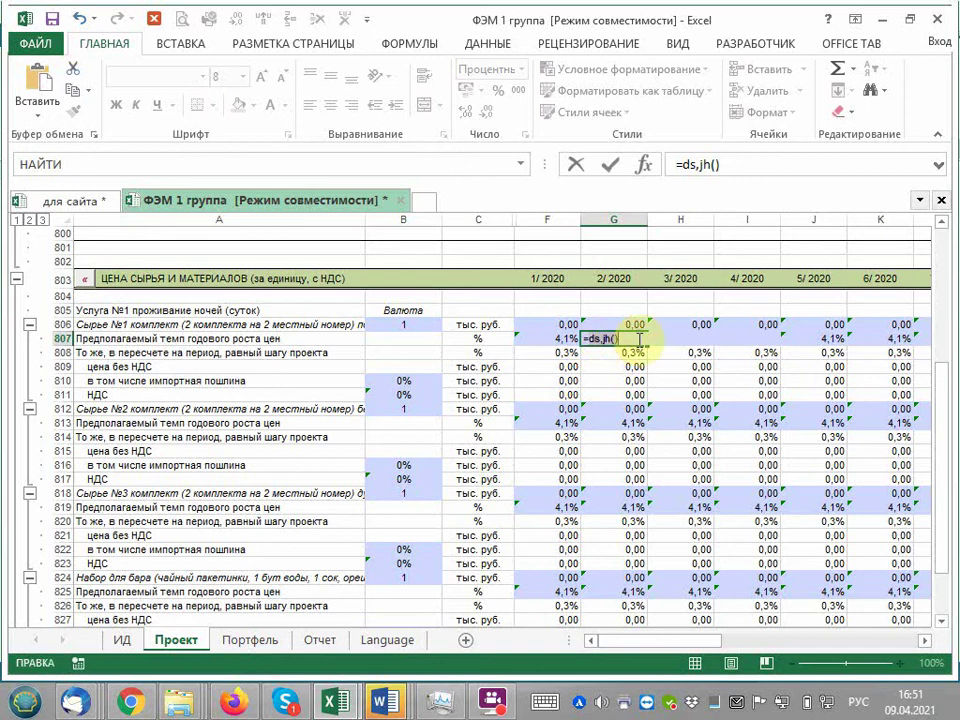
pyautogui.press('BackSpace')
pyautogui.press('BackSpace')
pyautogui.press('BackSpace')
pyautogui.hotkey('alt', 'shift')
pyautogui.write('выбор()')
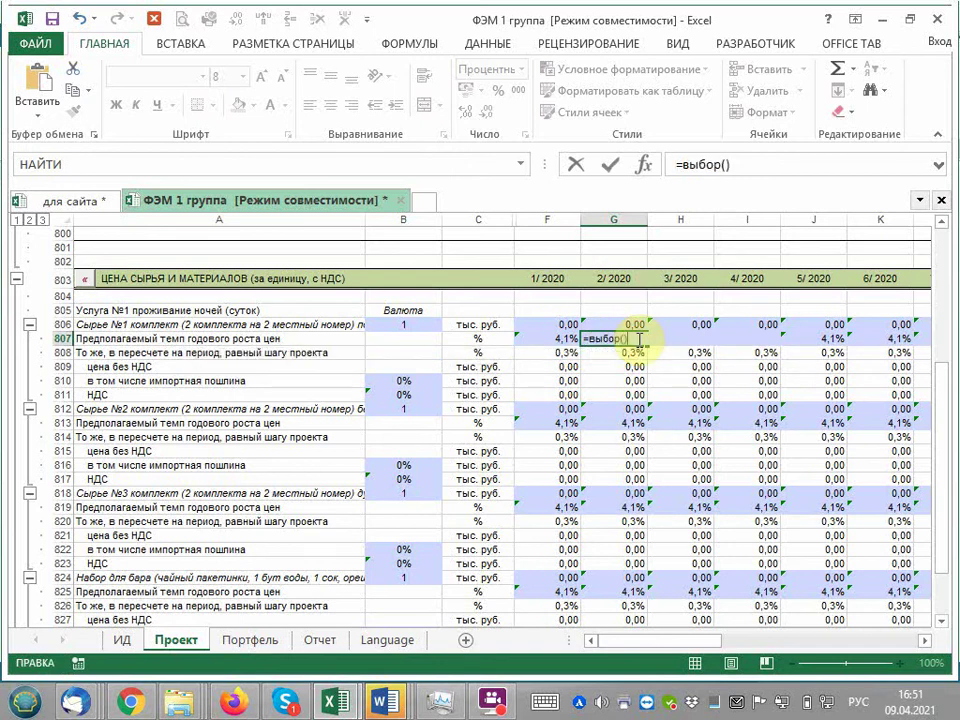
pyautogui.click(726, 165)
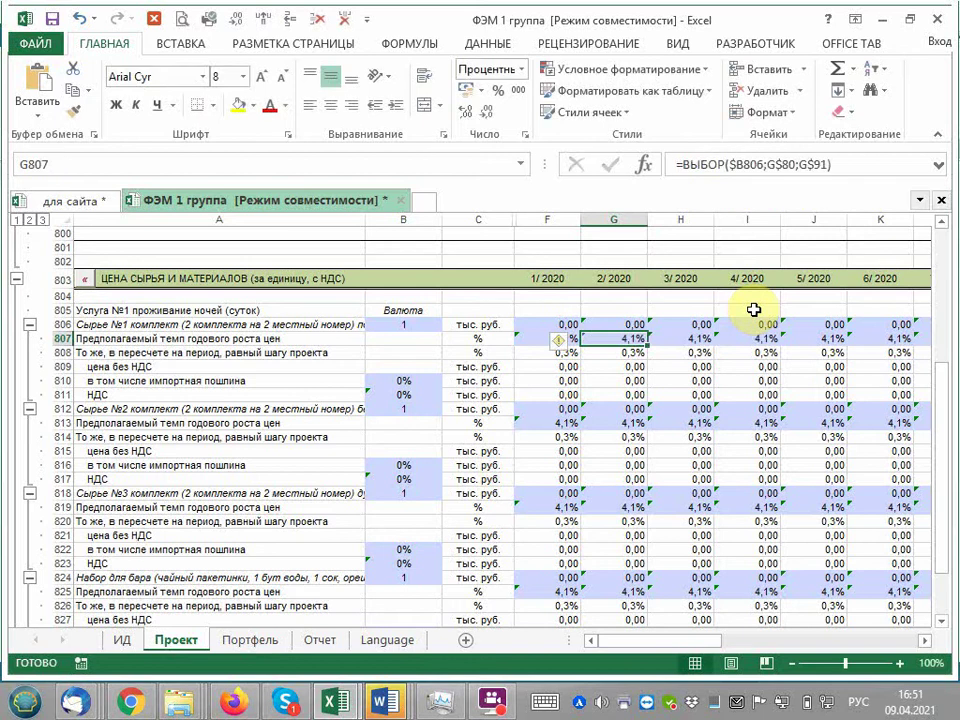
# - Return to the top and expand the taxes and payments section at row 102
pyautogui.scroll(4, 88, 392)
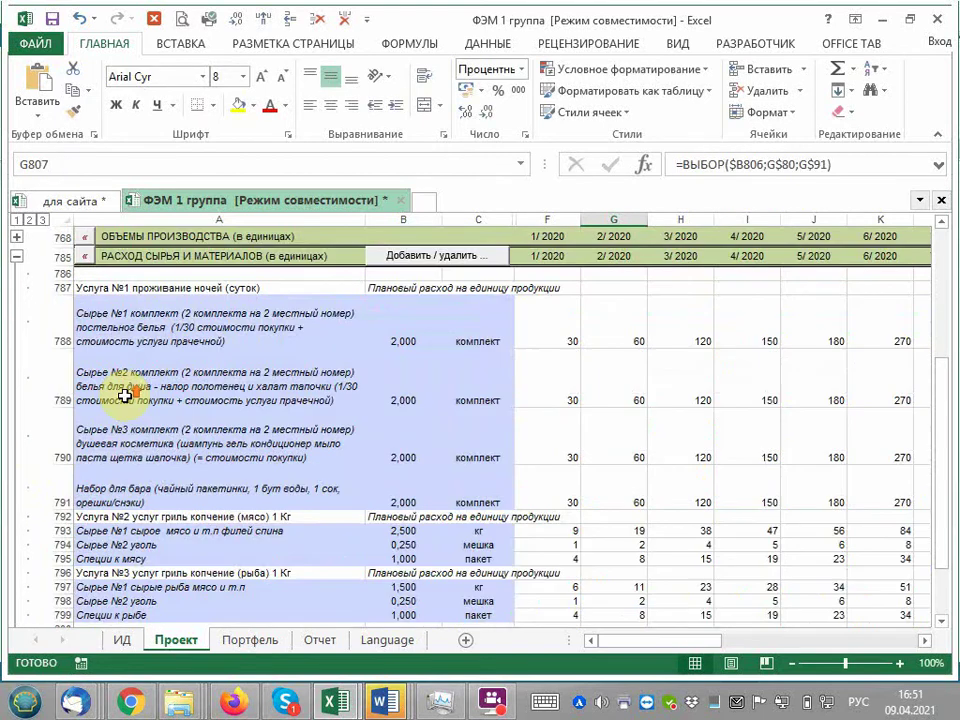
pyautogui.scroll(3, 124, 392)
pyautogui.scroll(6, 124, 396)
pyautogui.scroll(4, 124, 396)
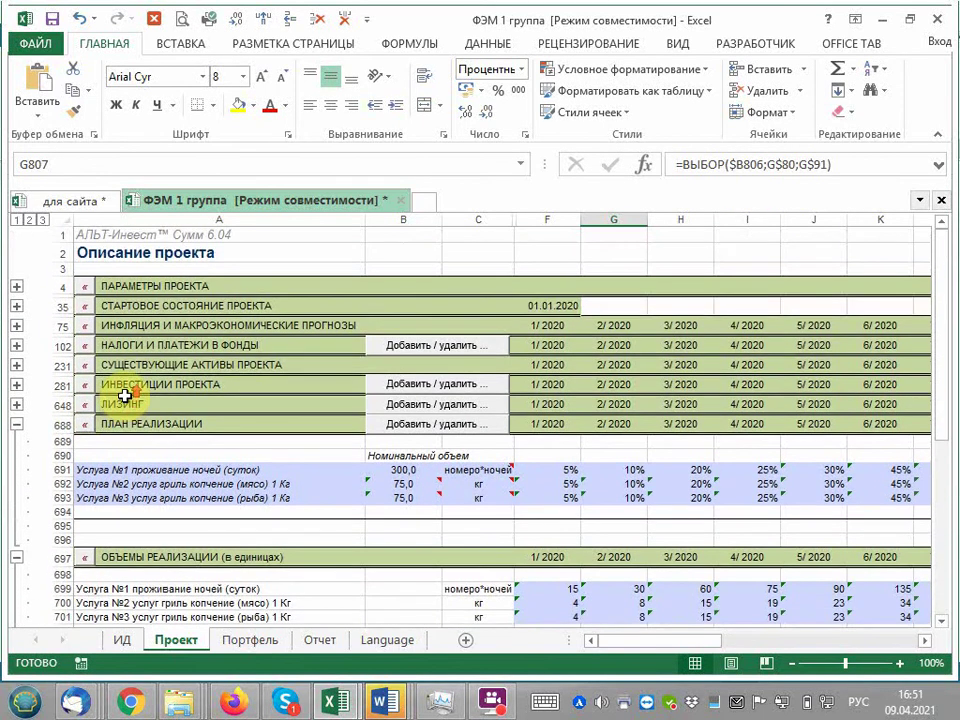
pyautogui.click(17, 346)
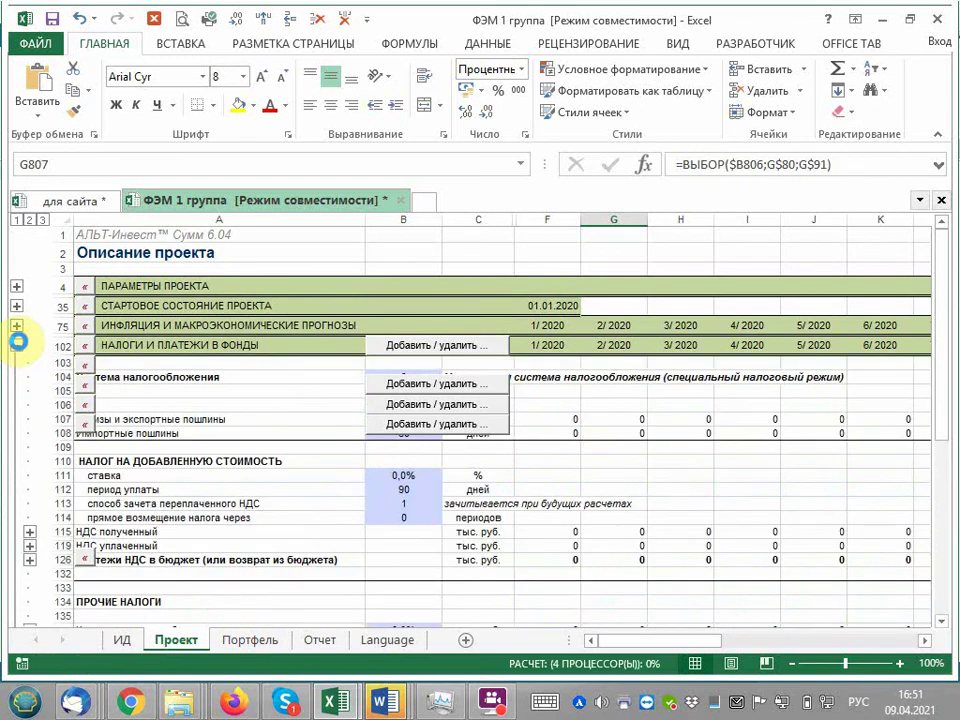
# - Collapse the taxes section, expand the inflation forecast block, and check growth rates in F80 and F91
pyautogui.scroll(-2, 24, 348)
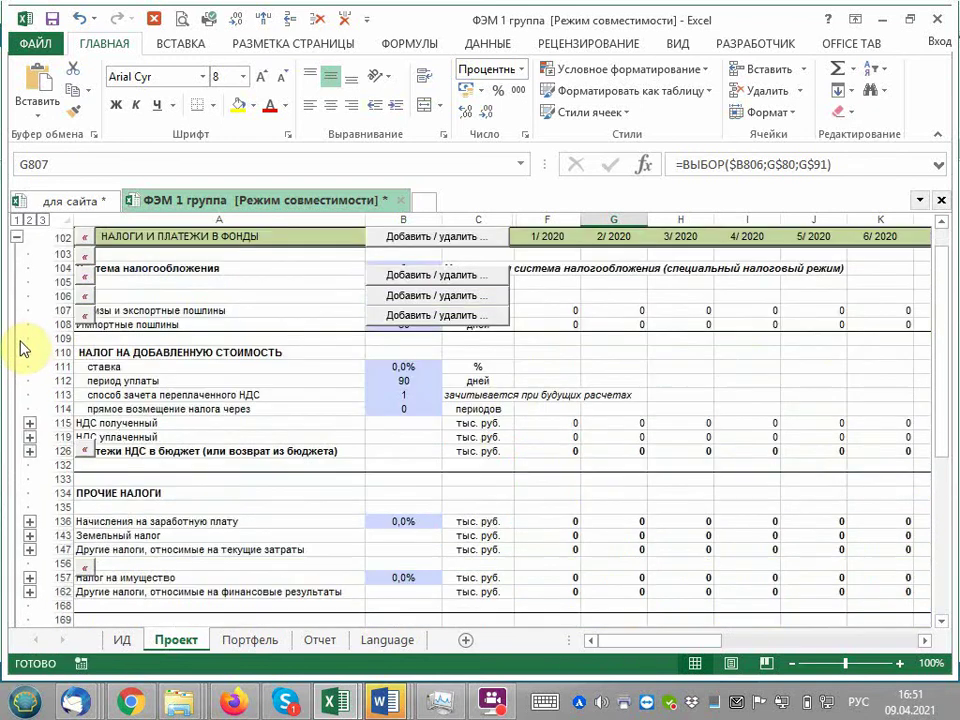
pyautogui.click(17, 236)
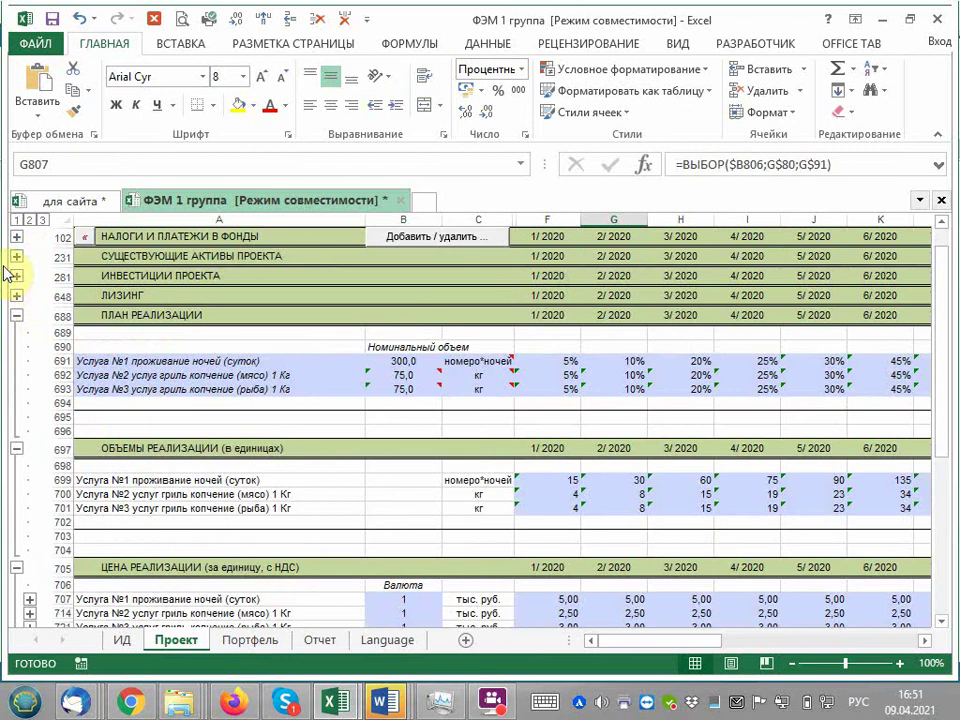
pyautogui.scroll(1, 17, 283)
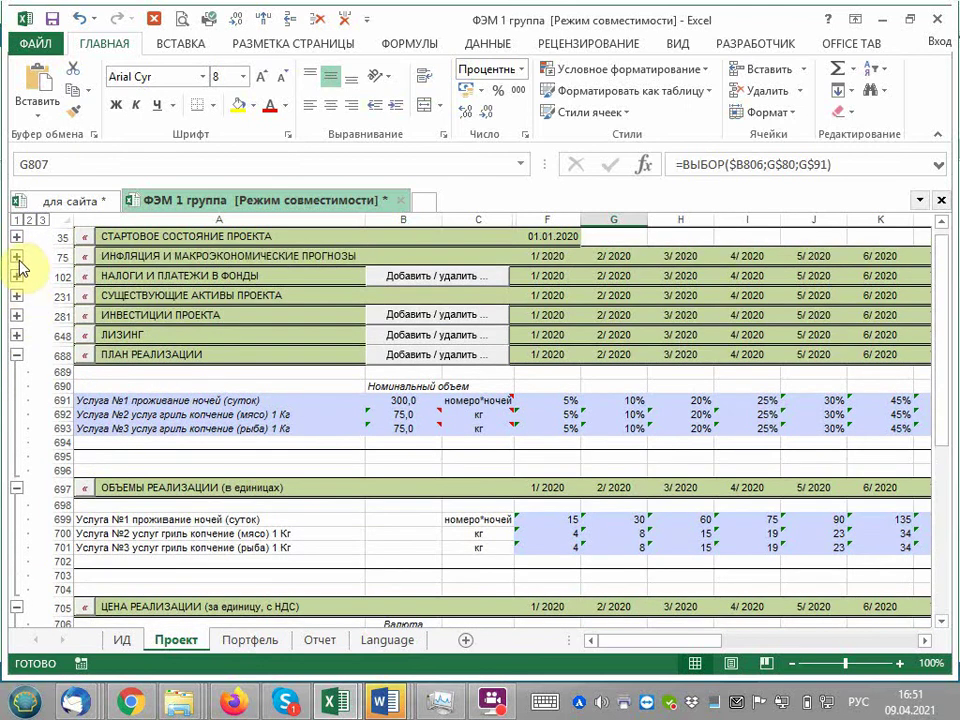
pyautogui.click(17, 256)
pyautogui.scroll(-1, 225, 439)
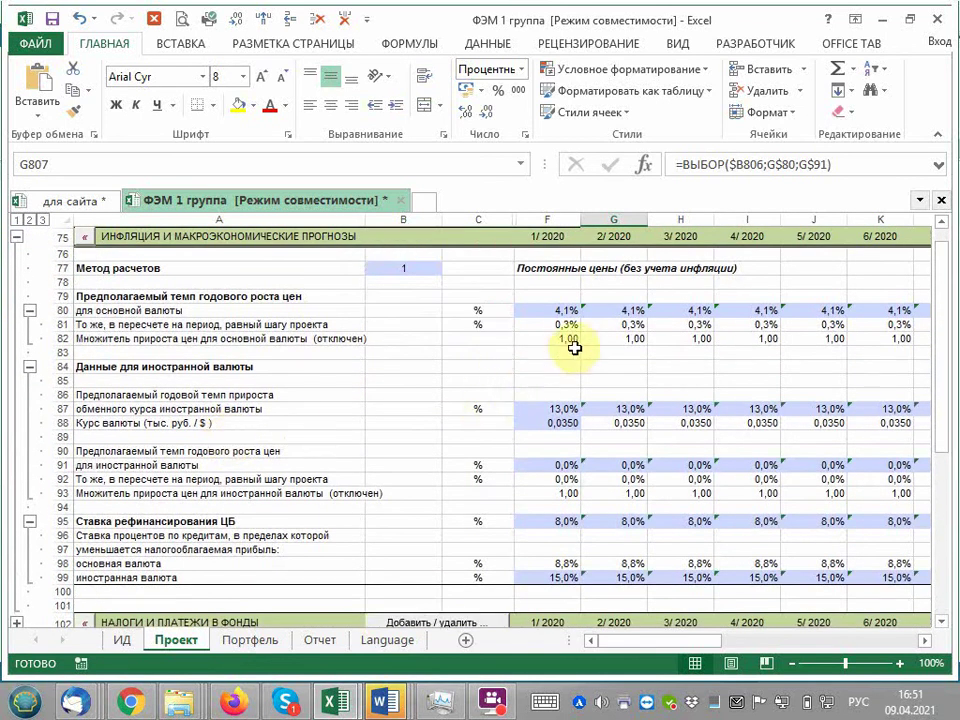
pyautogui.click(561, 309)
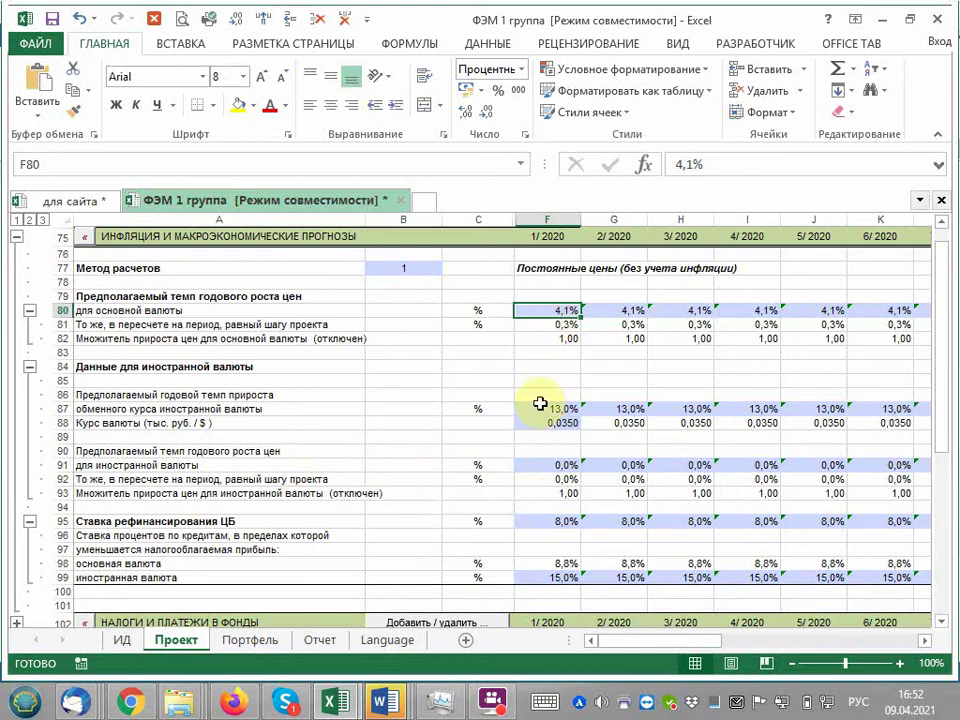
pyautogui.click(558, 464)
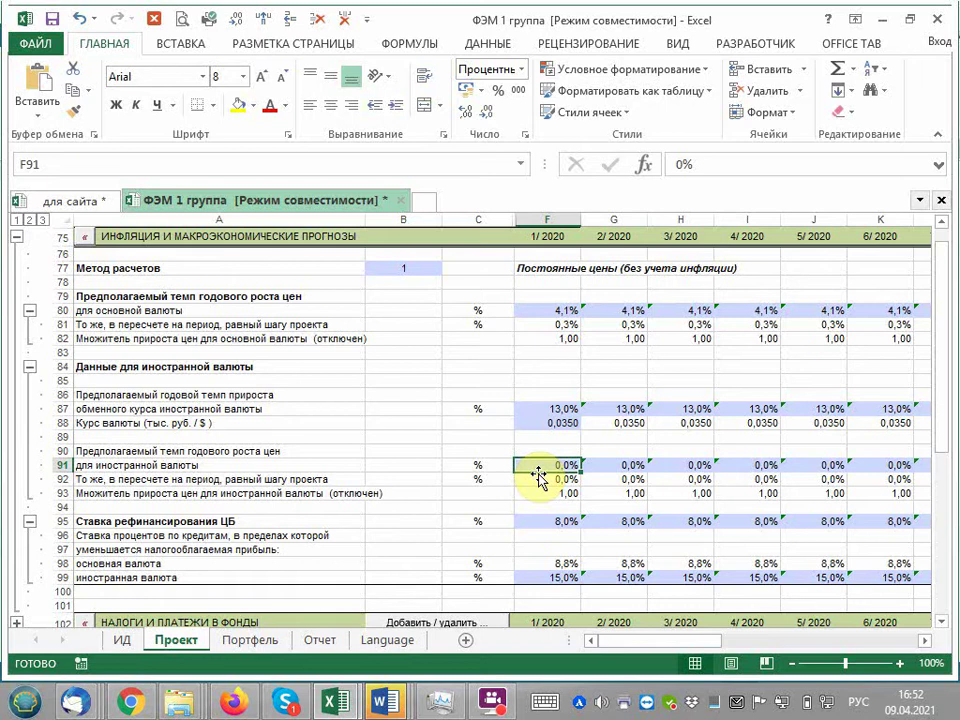
# - Change the foreign-currency price growth rate in F91 to 1,5%
pyautogui.doubleClick(681, 165)
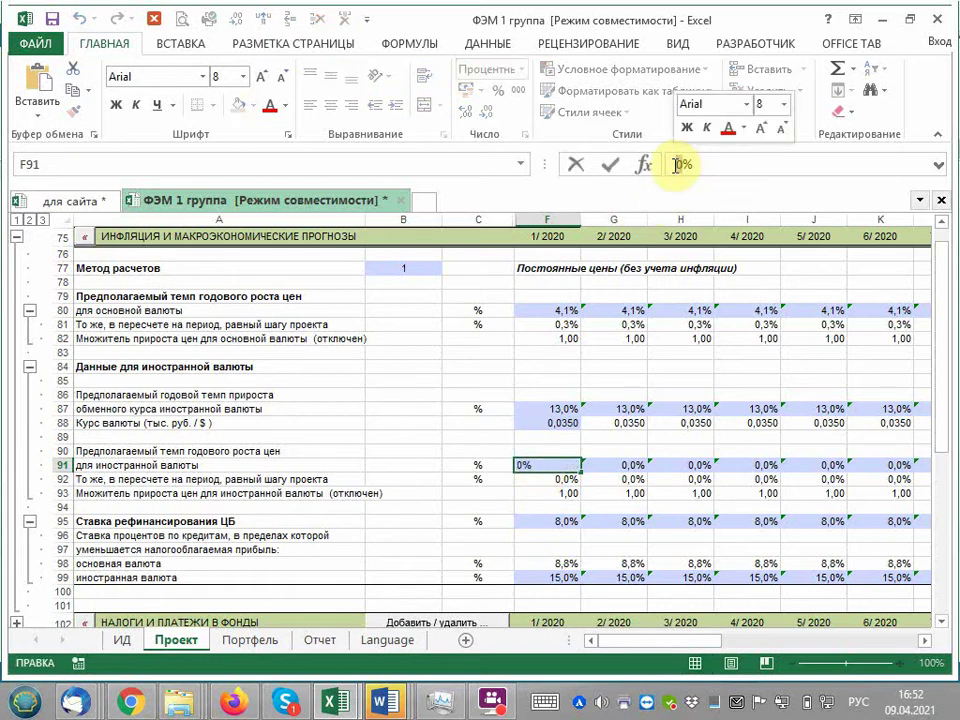
pyautogui.write('1,5')
pyautogui.press('Return')
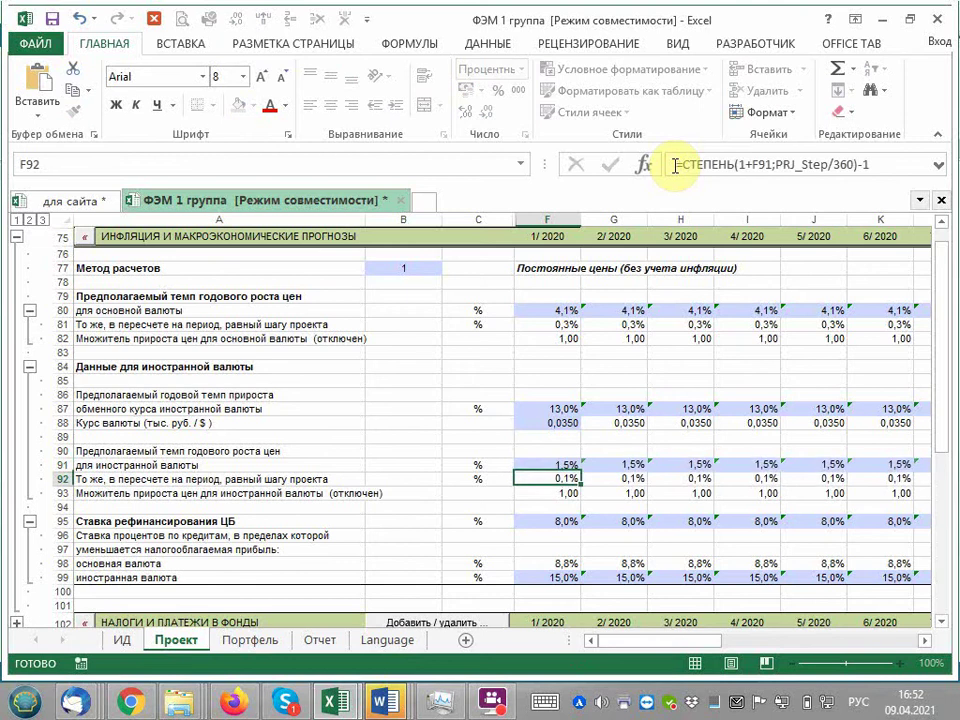
pyautogui.click(556, 464)
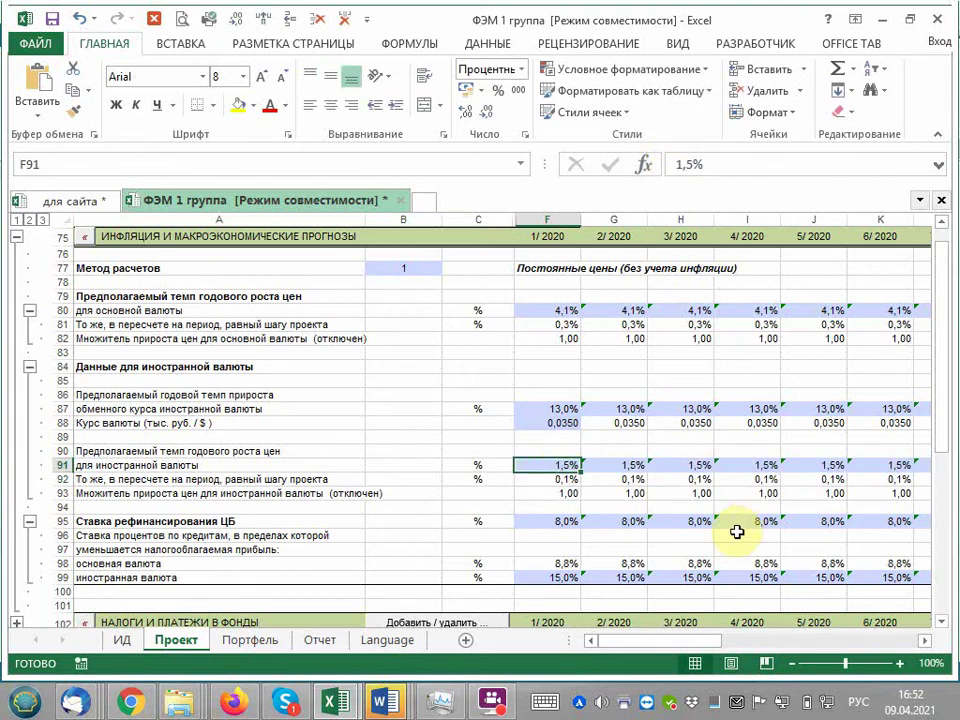
# - Replace the 8% central bank refinancing rate in F95 with 4,5%
pyautogui.click(562, 522)
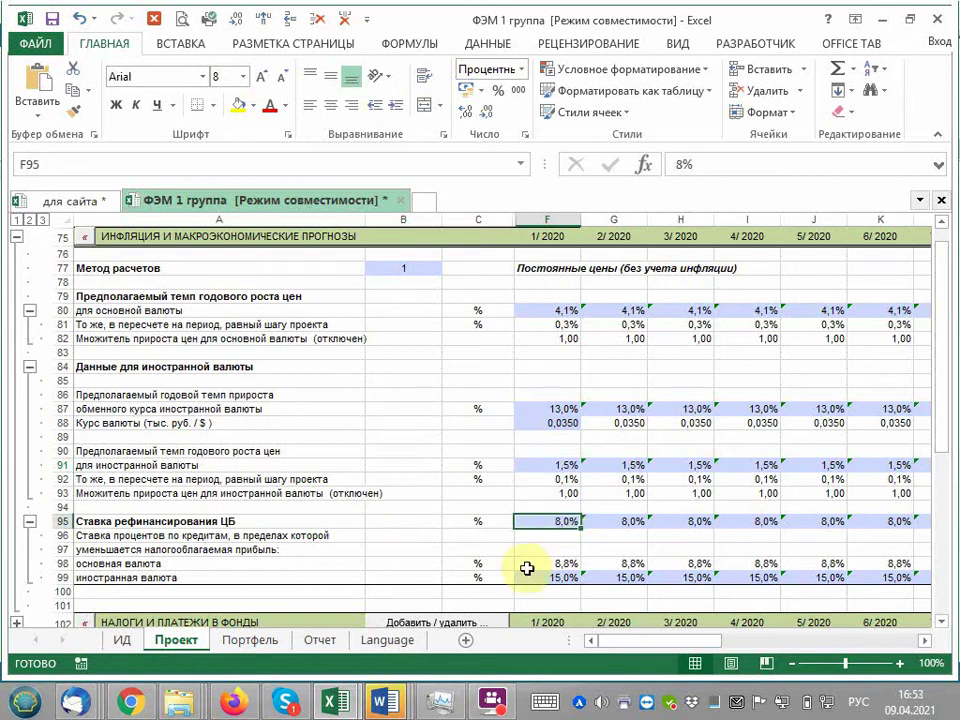
pyautogui.click(680, 164)
pyautogui.press('Delete')
pyautogui.write('4')
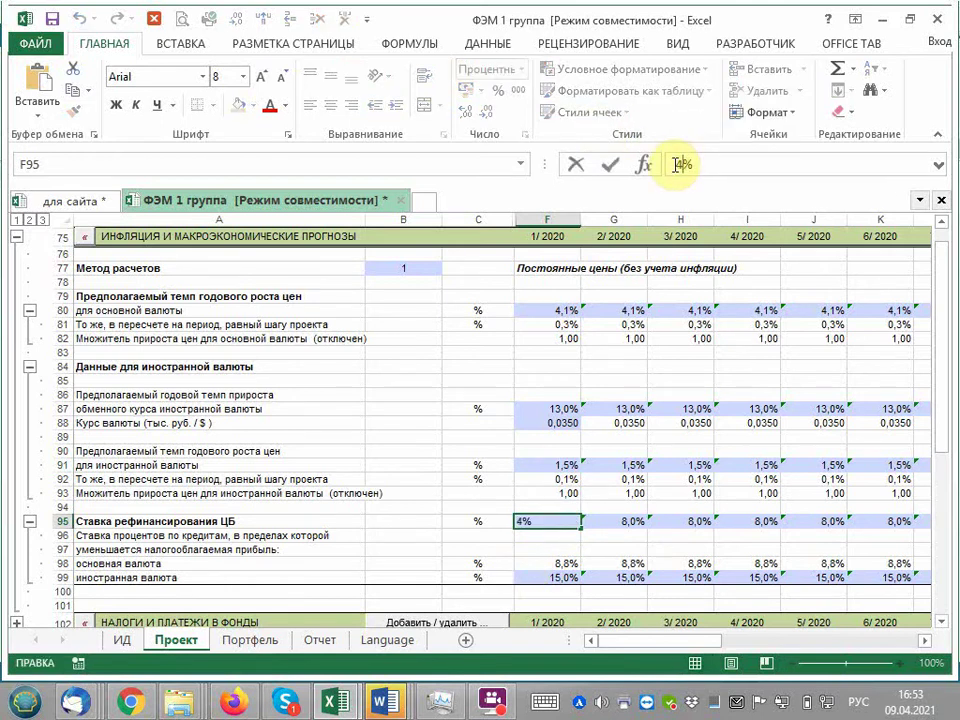
pyautogui.write(',5')
pyautogui.press('Return')
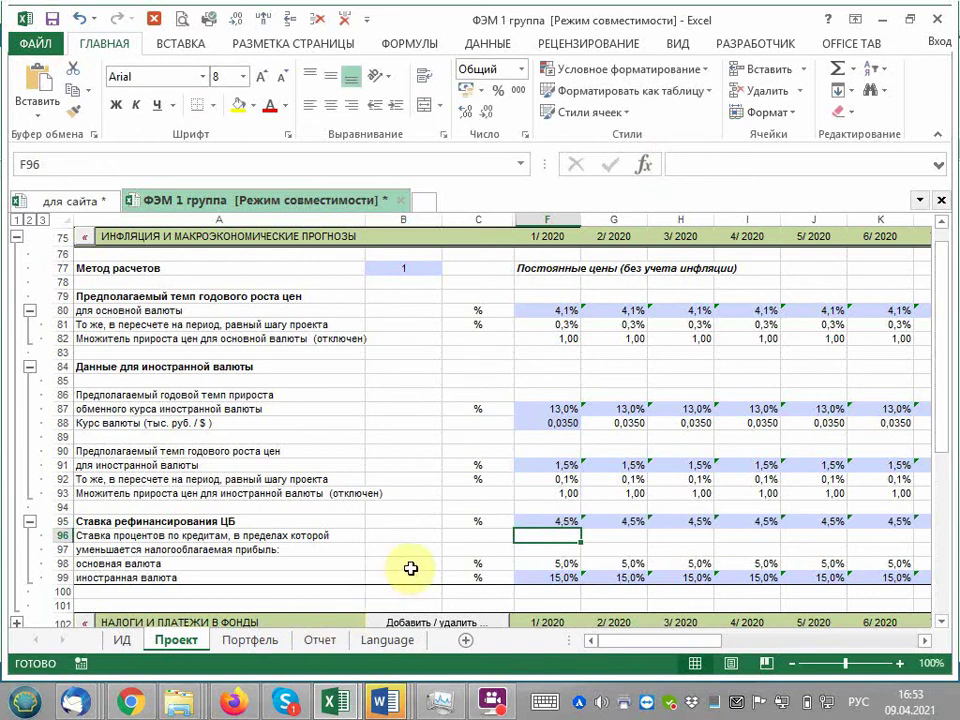
# - Inspect the loan-rate cells F98 (=F95*1,1) and F99 without changing them
pyautogui.click(560, 566)
pyautogui.doubleClick(560, 566)
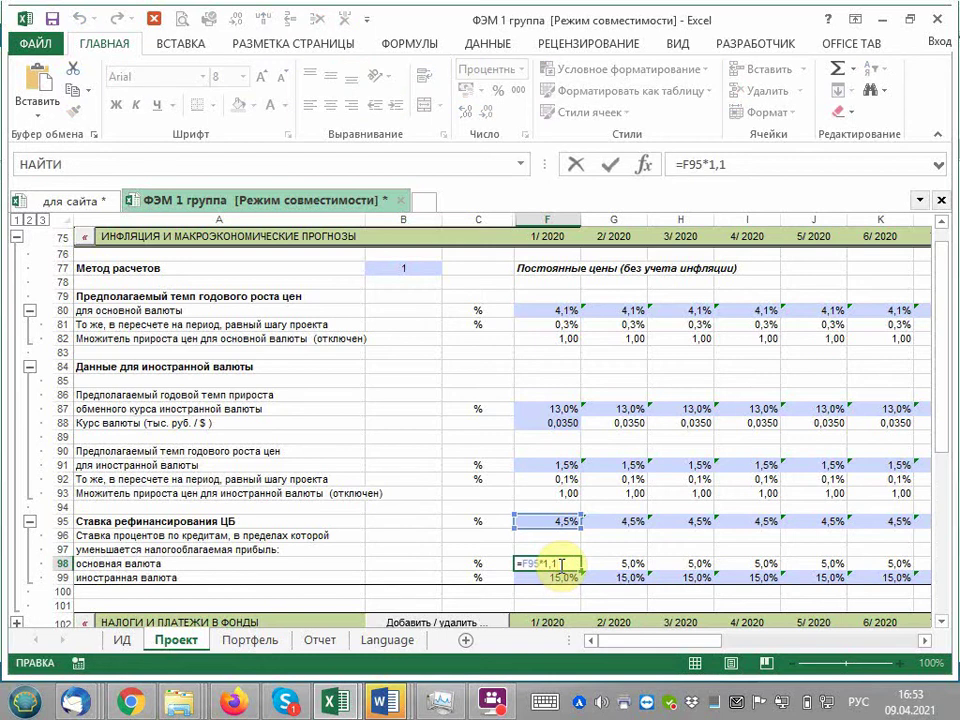
pyautogui.press('Escape')
pyautogui.click(560, 578)
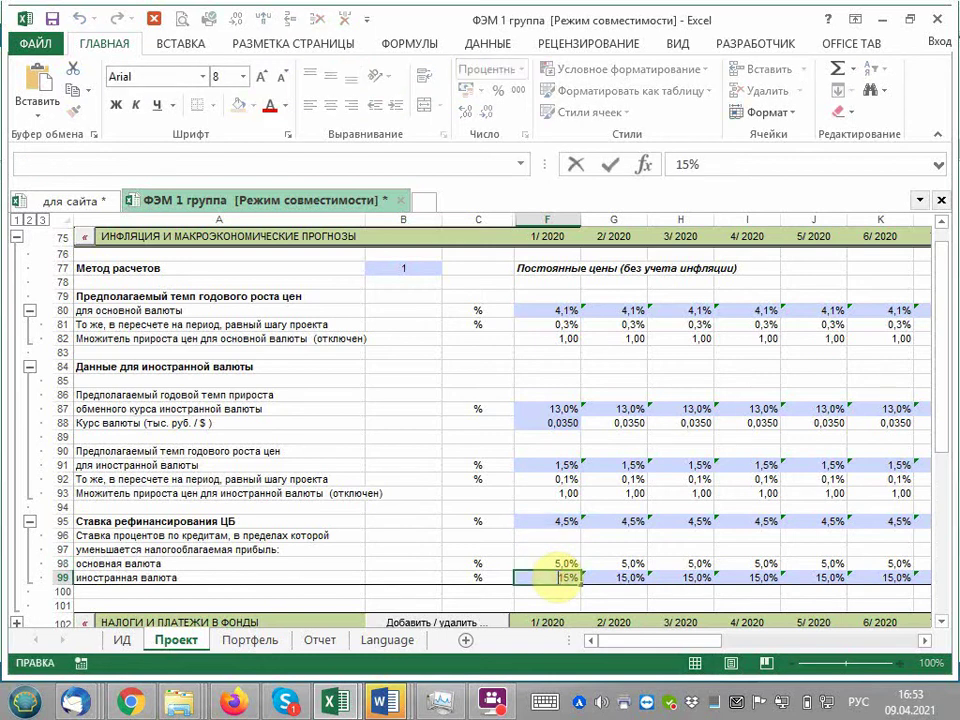
pyautogui.press('Escape')
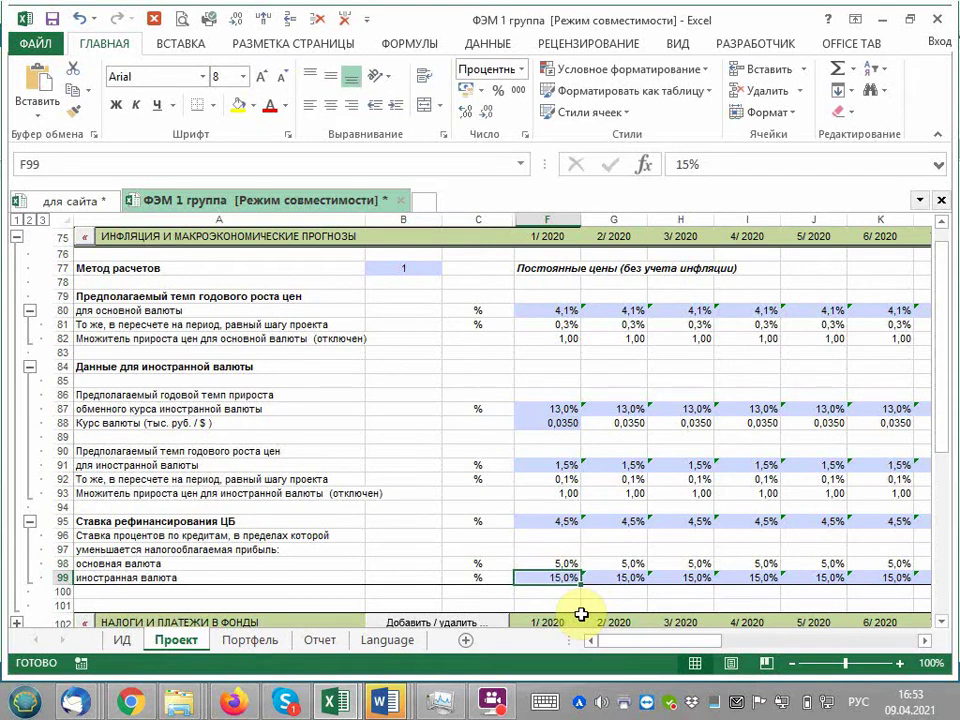
pyautogui.click(566, 563)
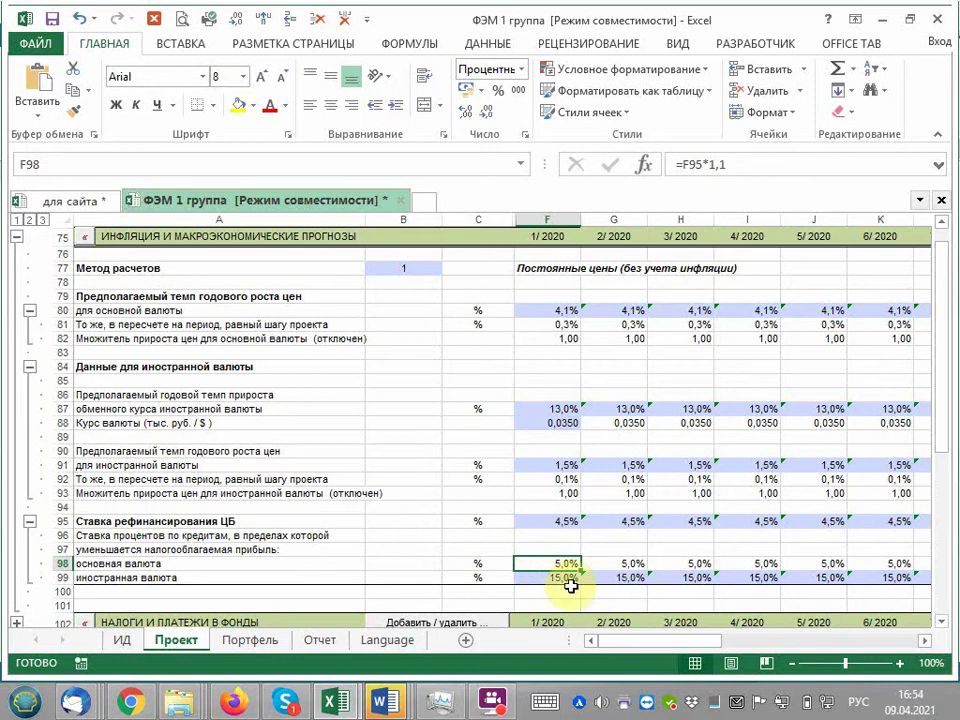
pyautogui.click(557, 310)
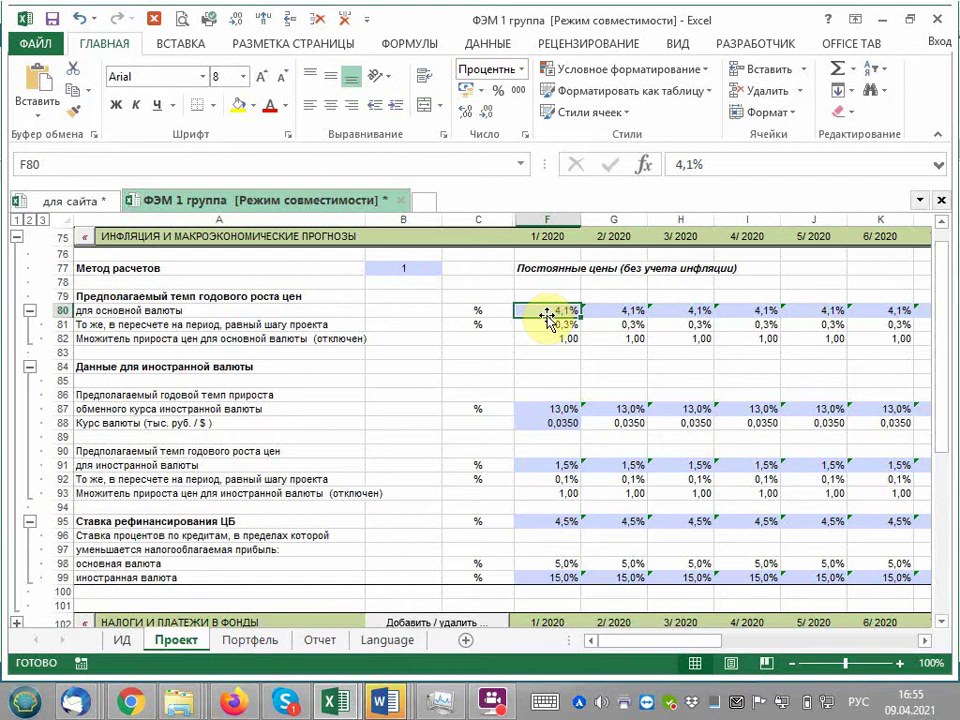
# - Replace F80's growth rate with the formula =15%^(1/12), giving 85,4% annually
pyautogui.doubleClick(670, 164)
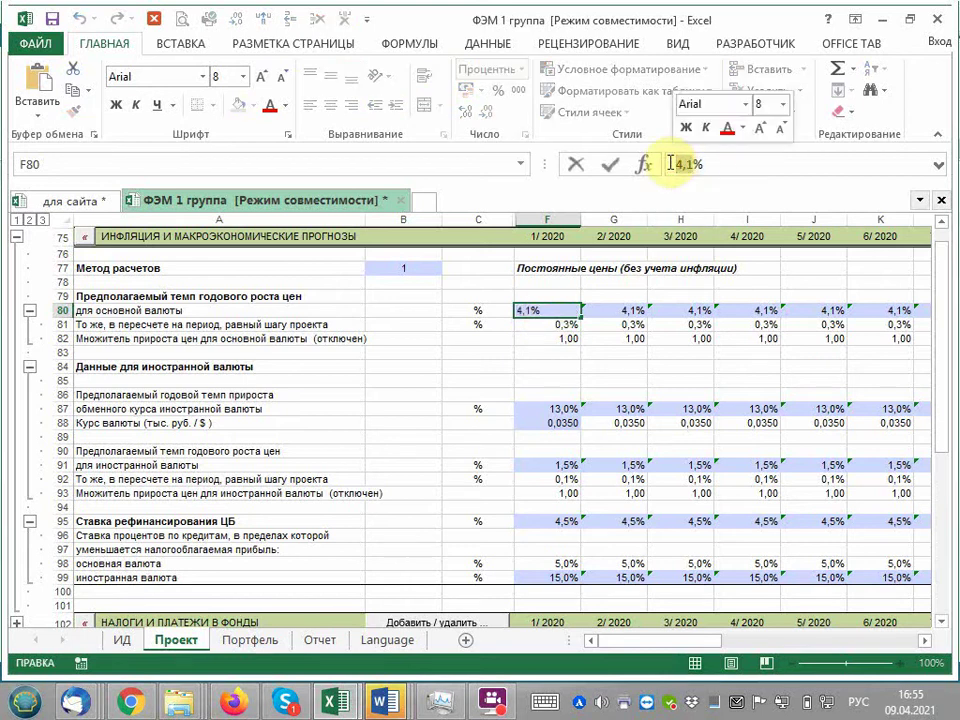
pyautogui.write('15')
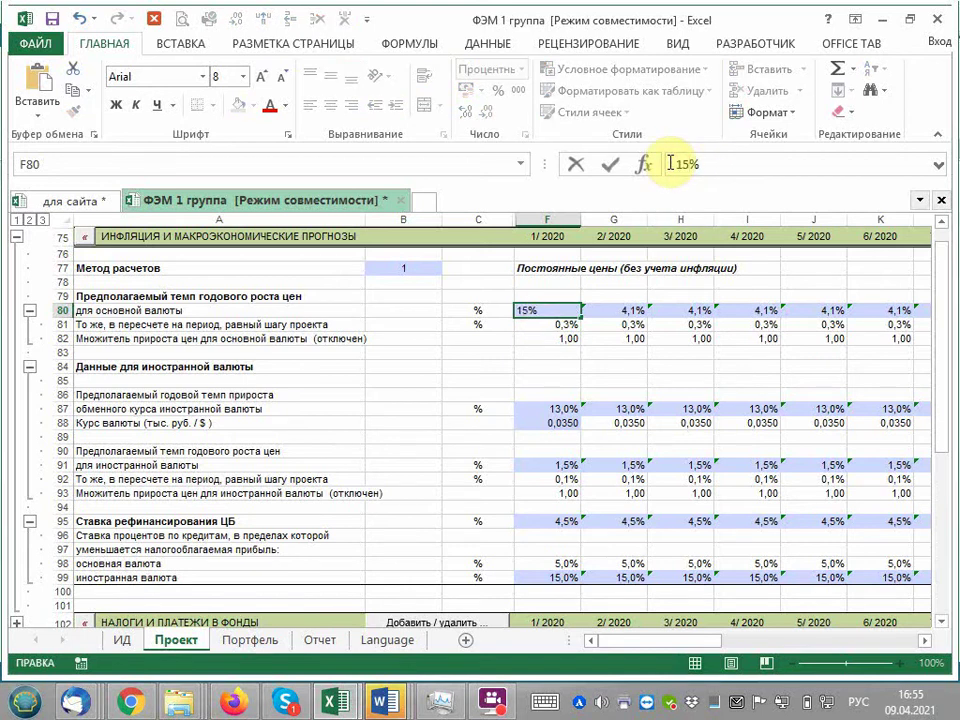
pyautogui.write('=')
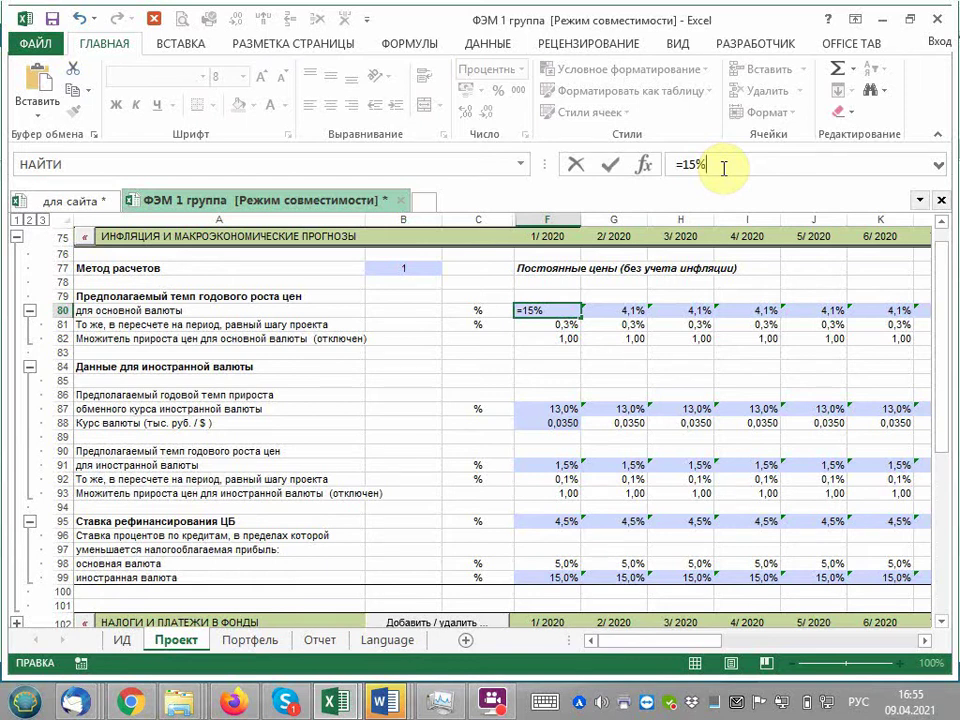
pyautogui.hotkey('alt', 'shift')
pyautogui.write('^(')
pyautogui.write('1/')
pyautogui.write('12)')
pyautogui.write('(')
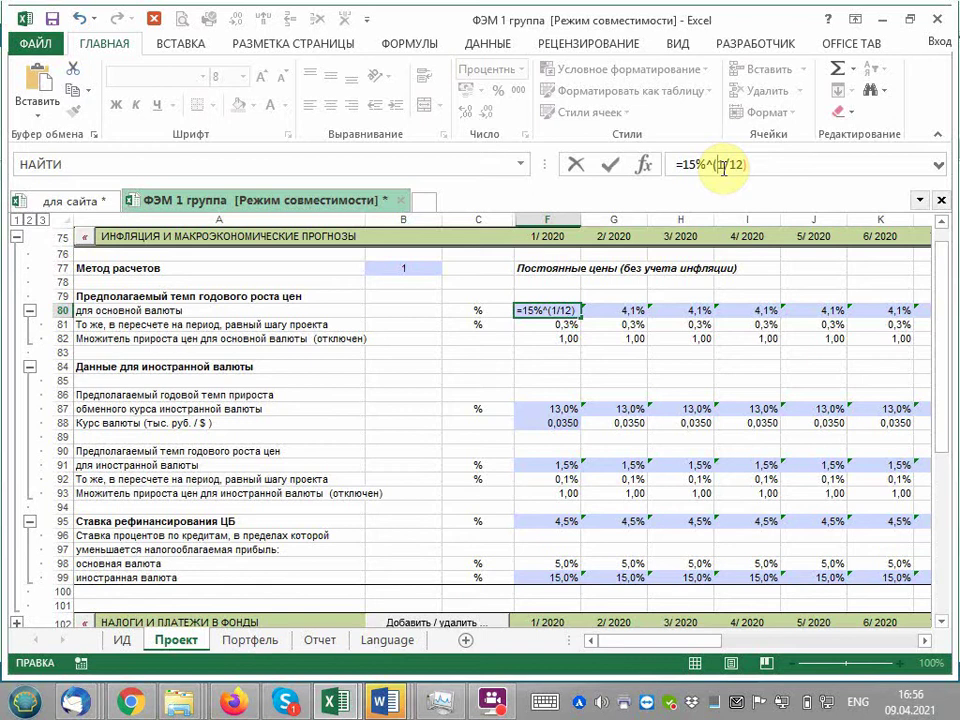
pyautogui.press('Return')
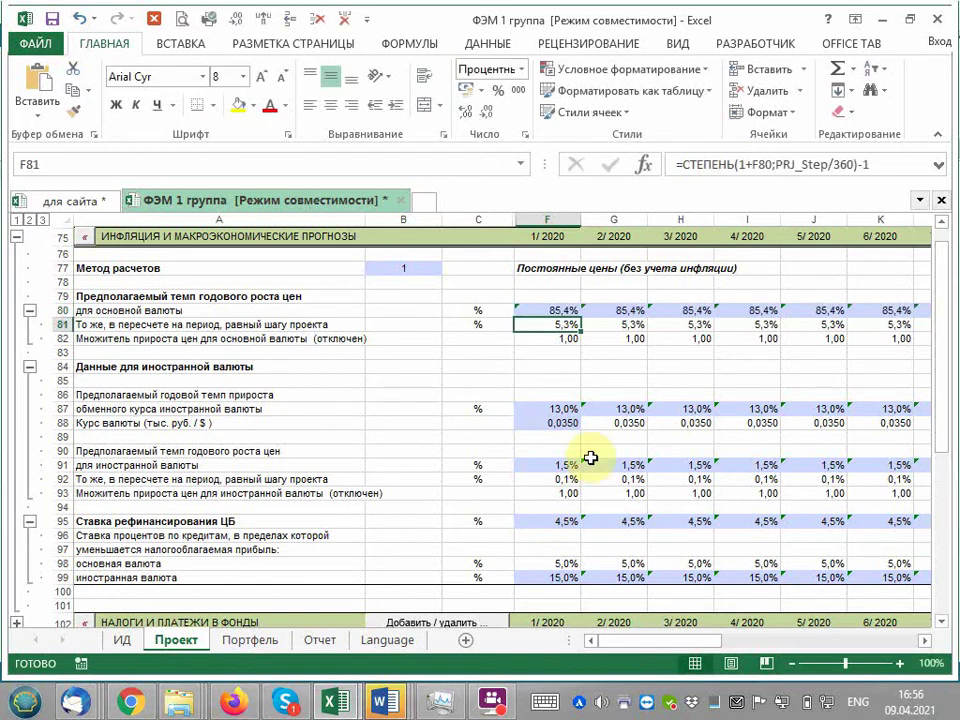
pyautogui.click(556, 311)
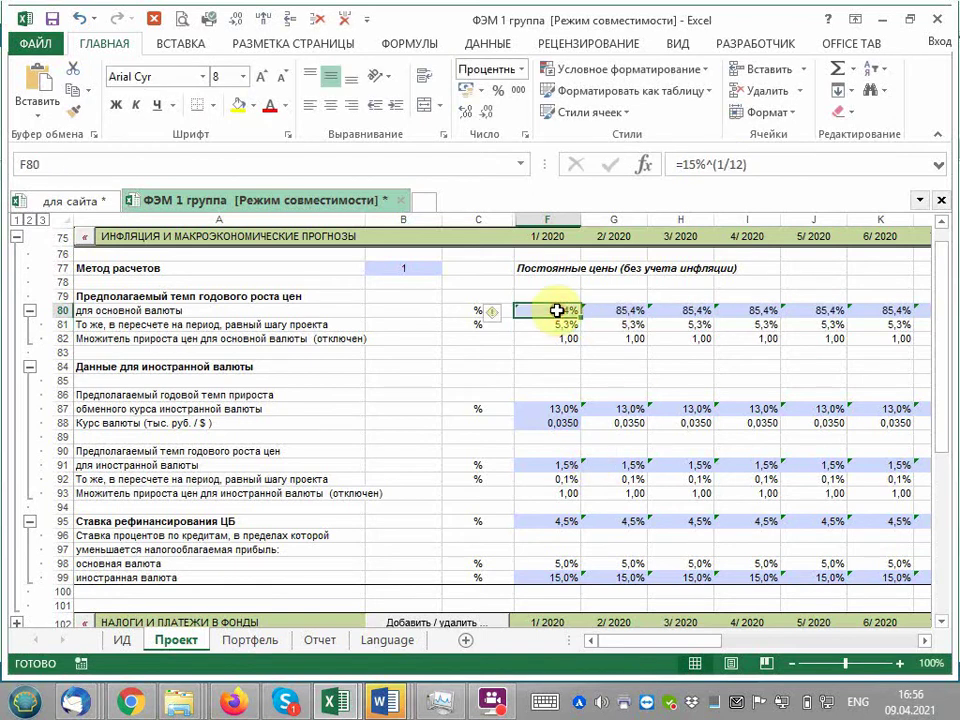
# - Try edits to F80's formula, inserting a minus sign and a '0,' before the base
pyautogui.click(686, 163)
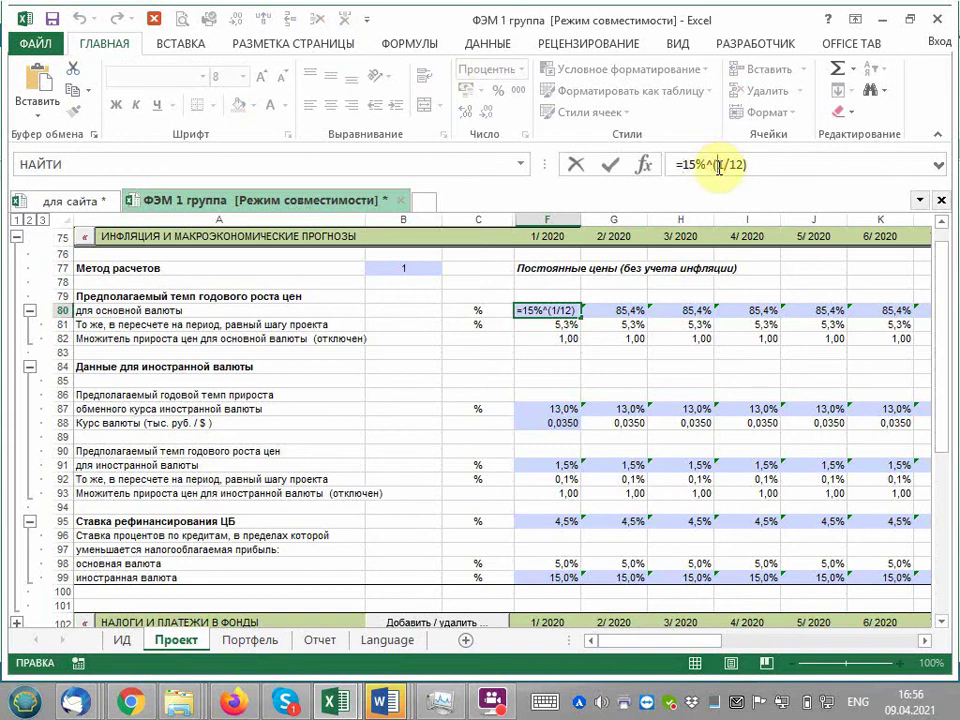
pyautogui.click(719, 165)
pyautogui.write('-')
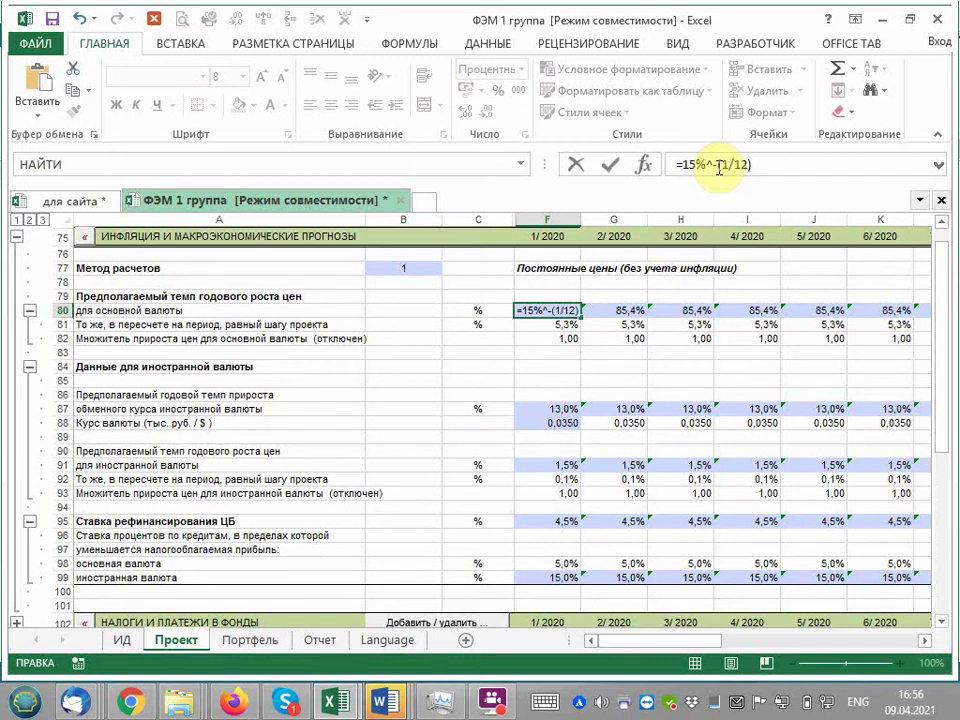
pyautogui.press('BackSpace')
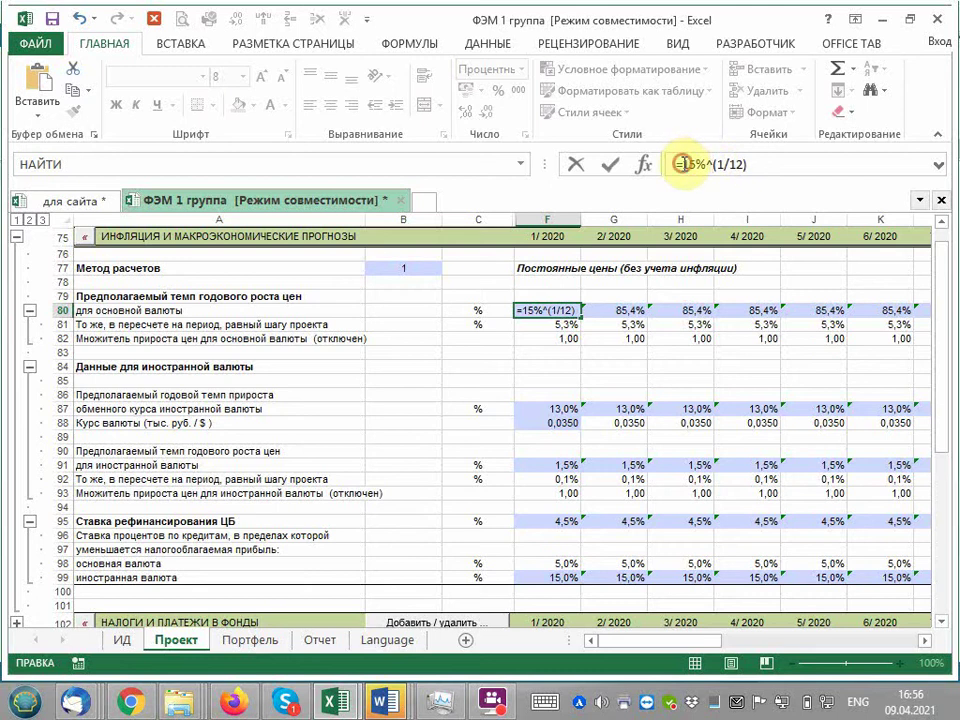
pyautogui.moveTo(680, 164); pyautogui.dragTo(696, 165)
pyautogui.click(687, 164)
pyautogui.write('0')
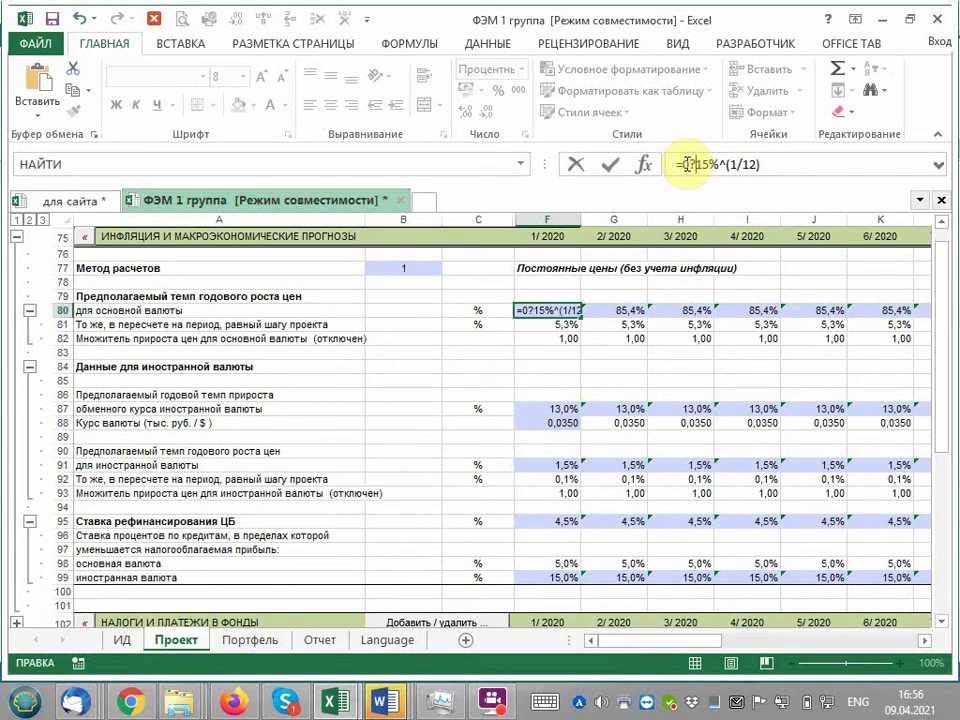
pyautogui.write(',')
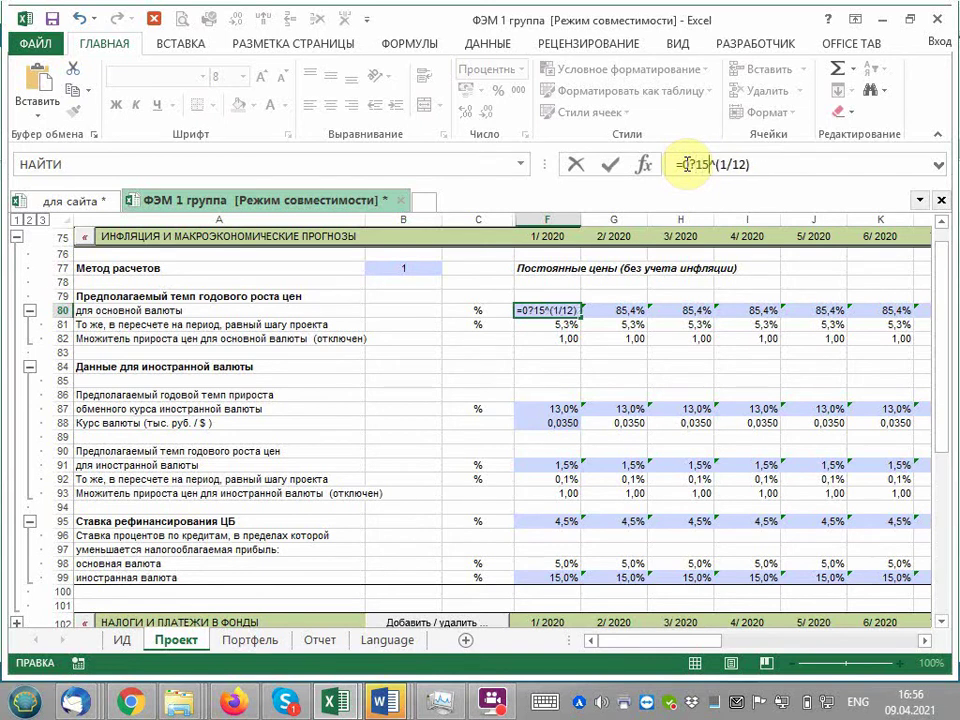
pyautogui.press('Right')
pyautogui.press('Right')
pyautogui.press('Delete')
pyautogui.hotkey('alt', 'shift')
pyautogui.press('Return')
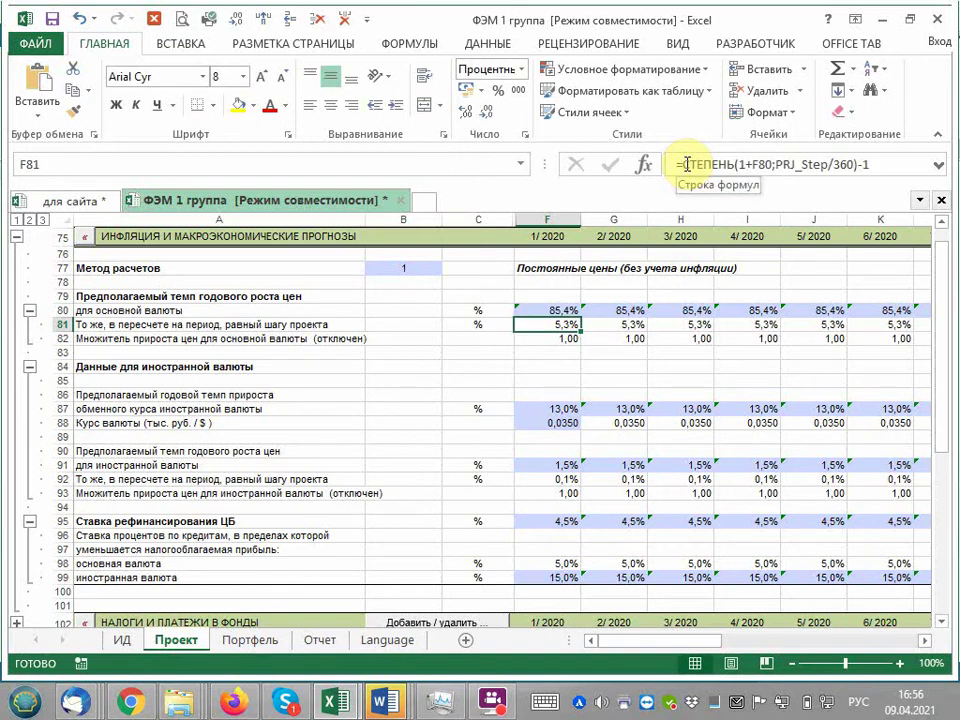
pyautogui.press('Up')
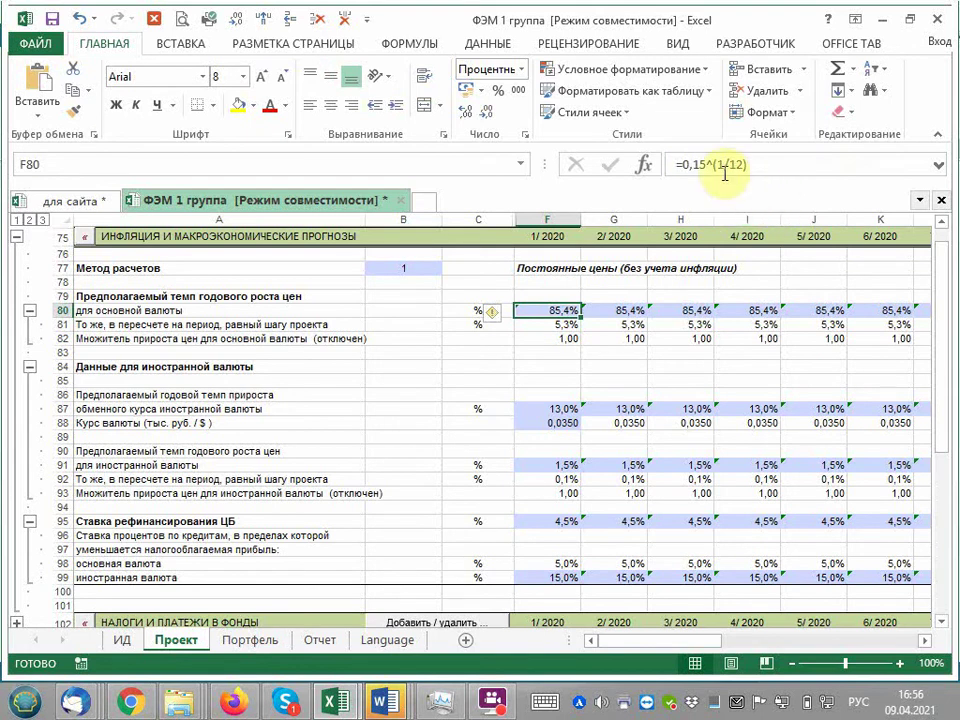
# - Replace F80's formula entirely with =СТЕПЕНЬ(15%;1/12) and verify it
pyautogui.click(696, 163)
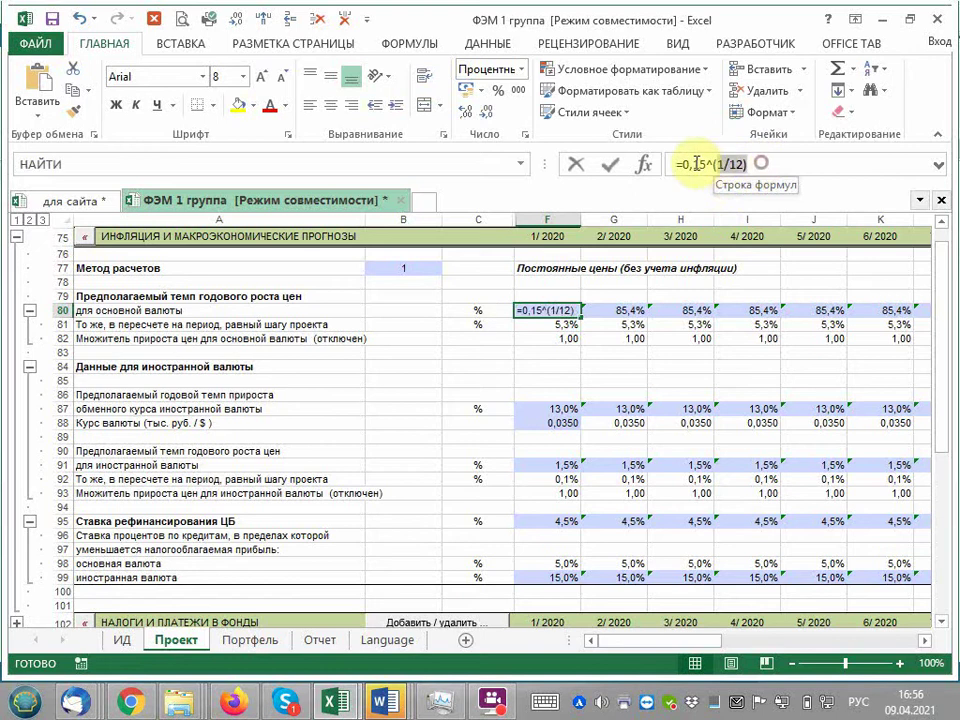
pyautogui.tripleClick(696, 163)
pyautogui.write('=с')
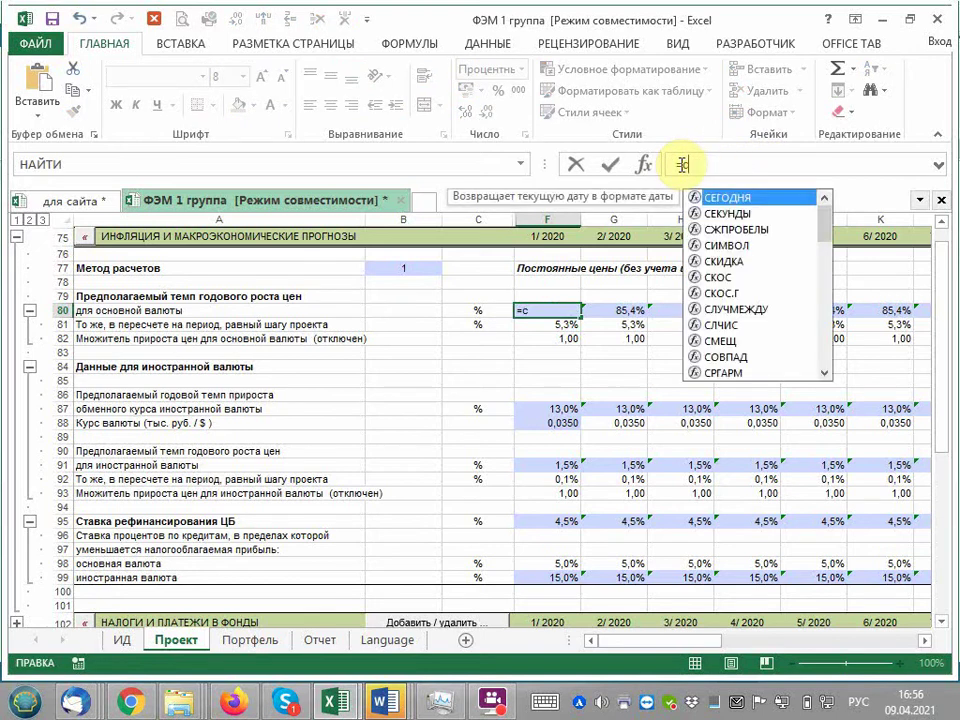
pyautogui.write('тепень')
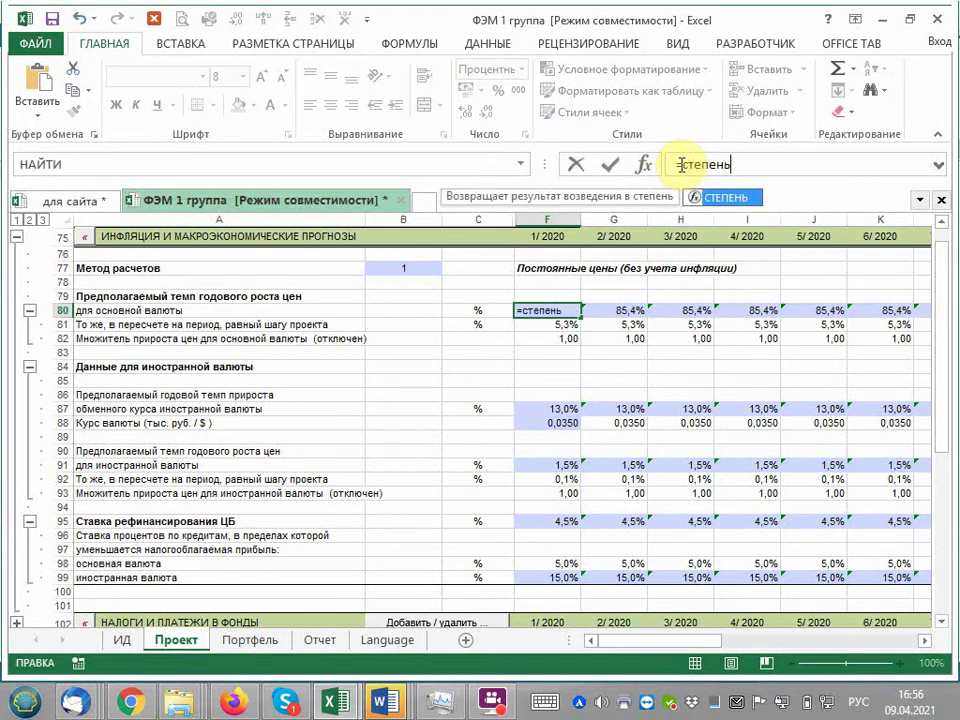
pyautogui.write('(')
pyautogui.write(')')
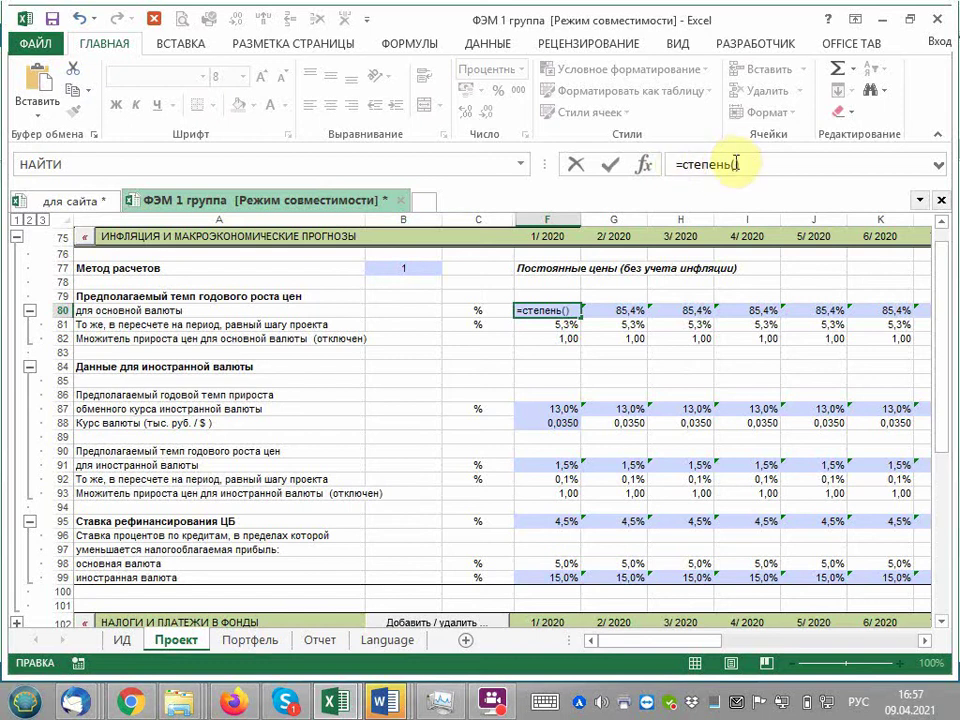
pyautogui.click(736, 163)
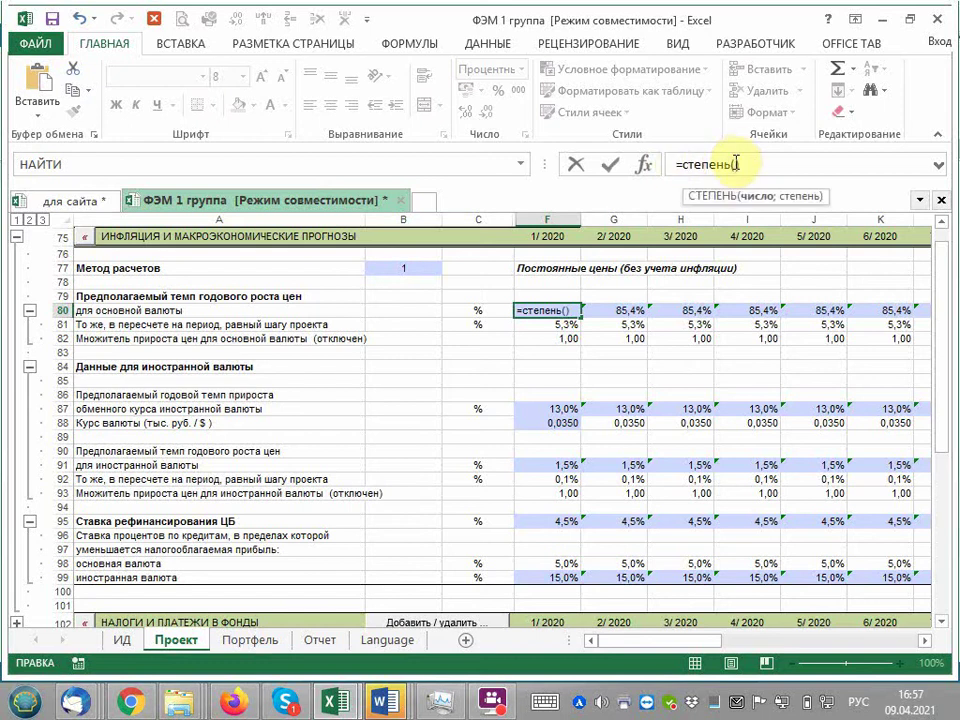
pyautogui.write('15')
pyautogui.write('%')
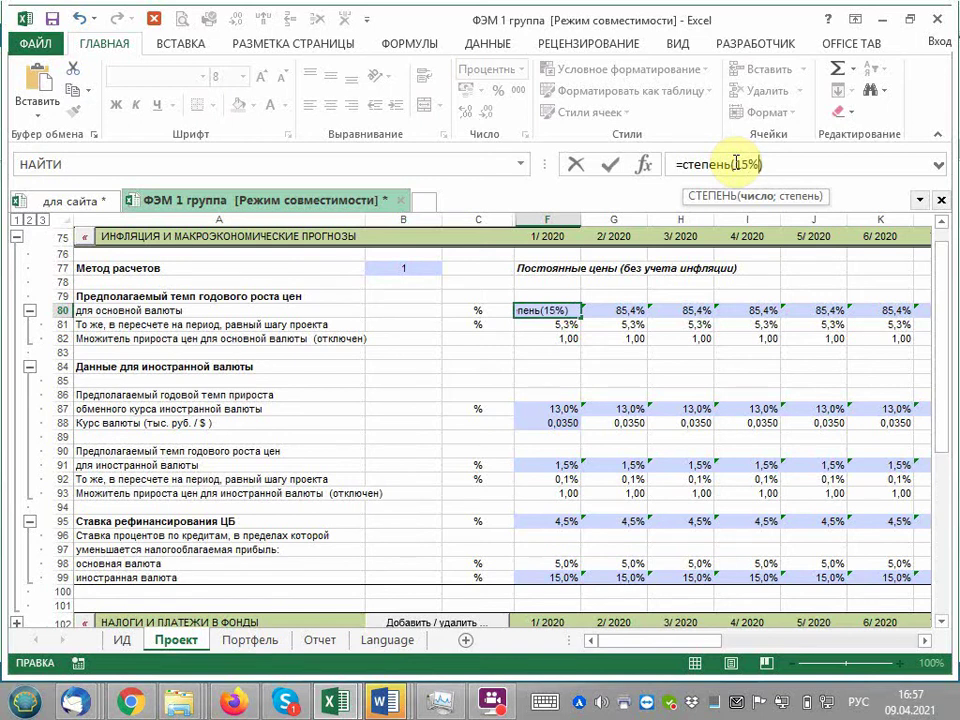
pyautogui.write(';1')
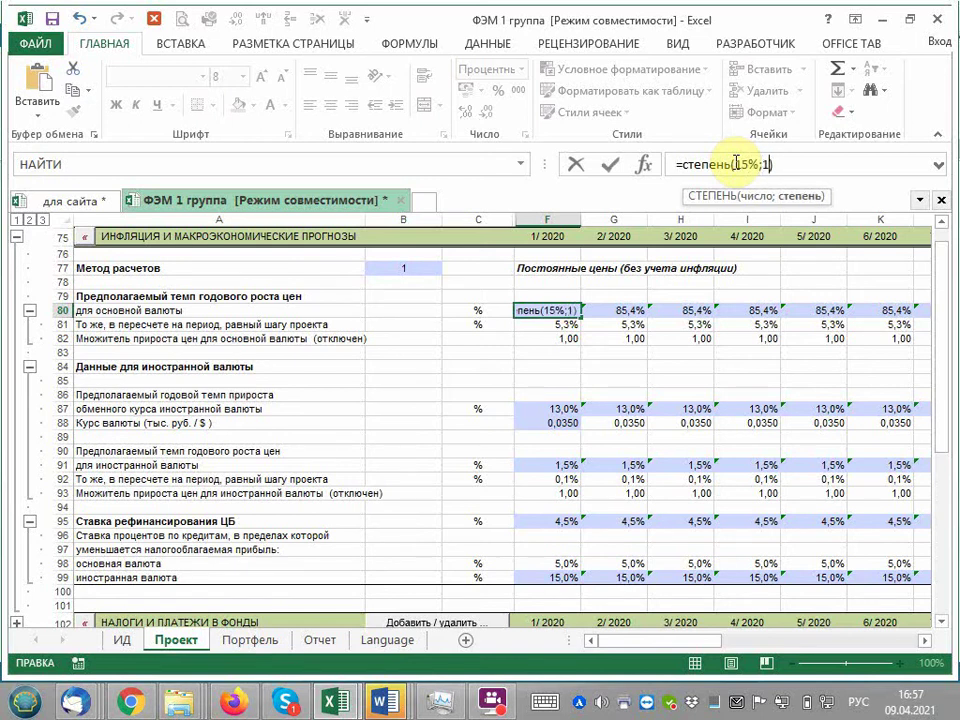
pyautogui.write('/12')
pyautogui.press('Return')
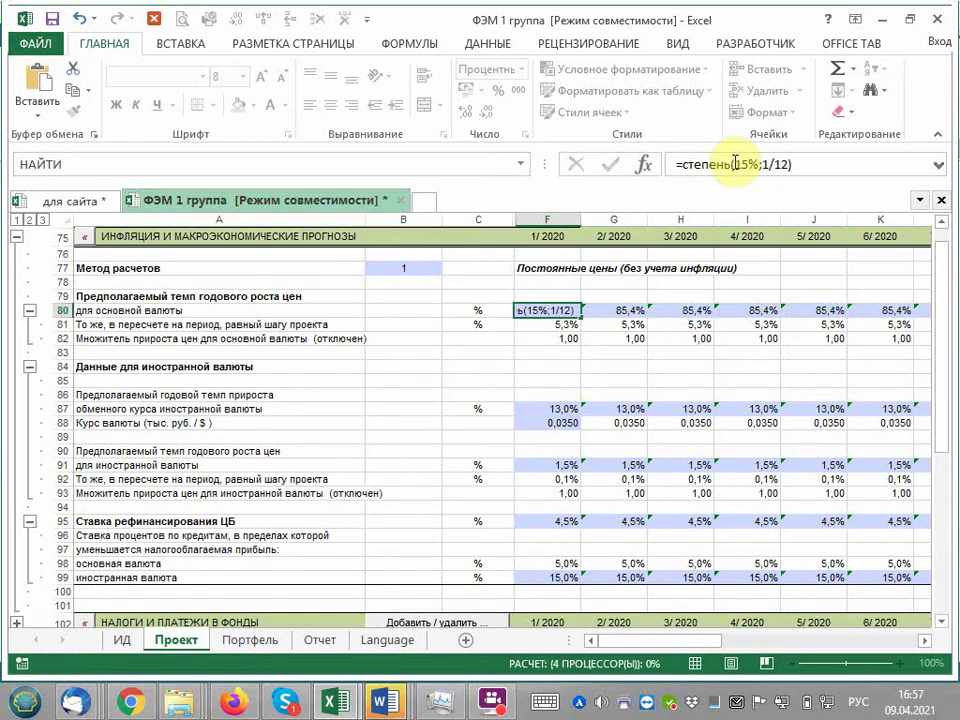
pyautogui.click(565, 310)
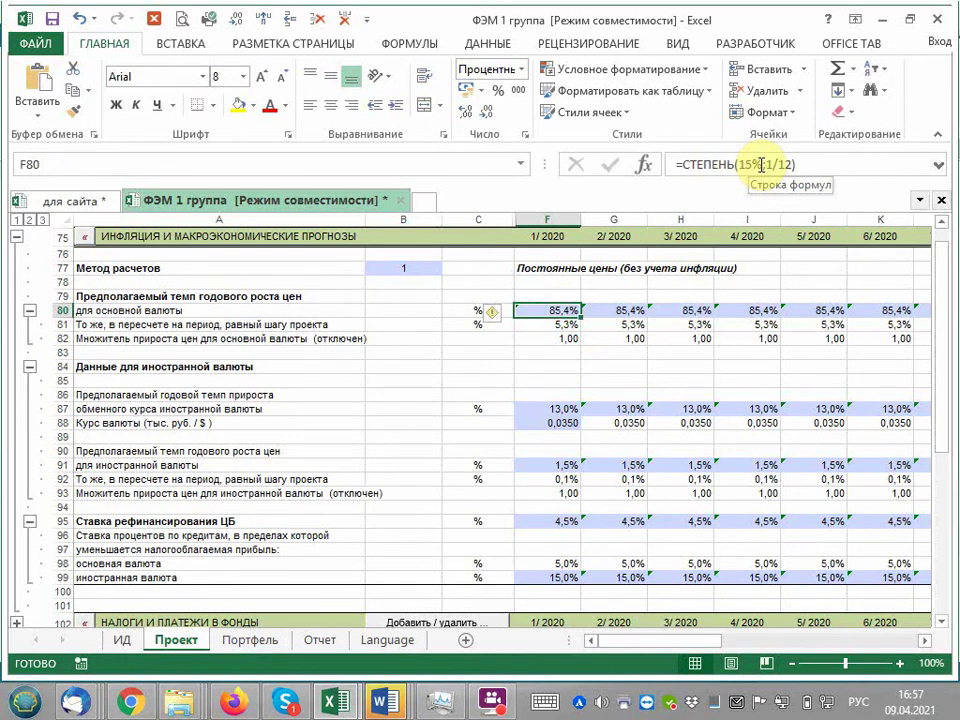
# - Make F80's exponent negative and change the base of its СТЕПЕНЬ formula to 0,15
pyautogui.click(779, 165)
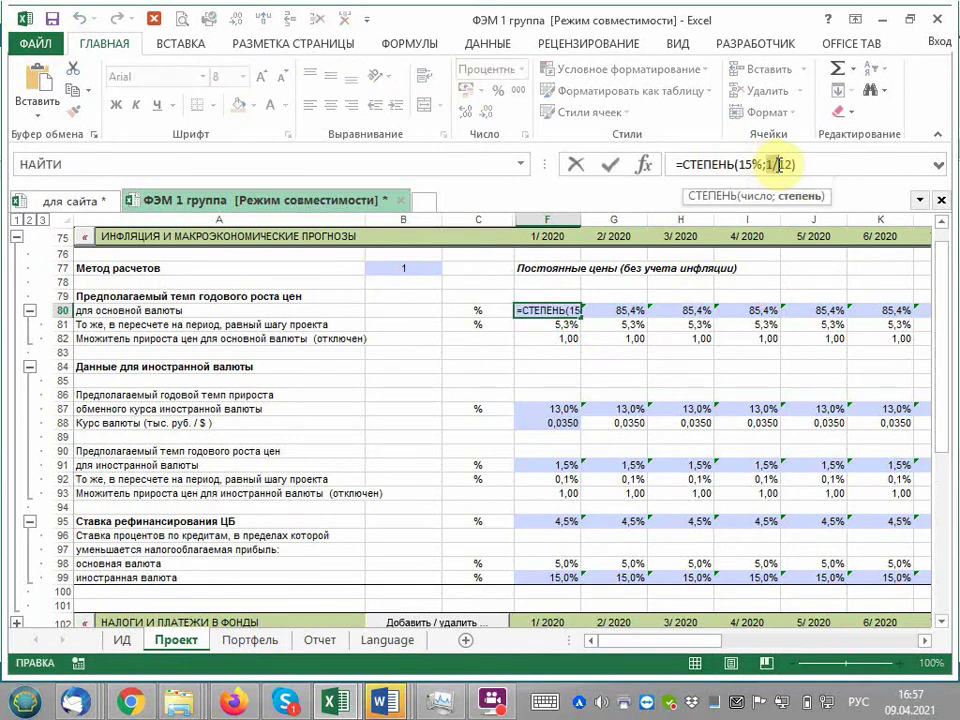
pyautogui.write('-')
pyautogui.press('Return')
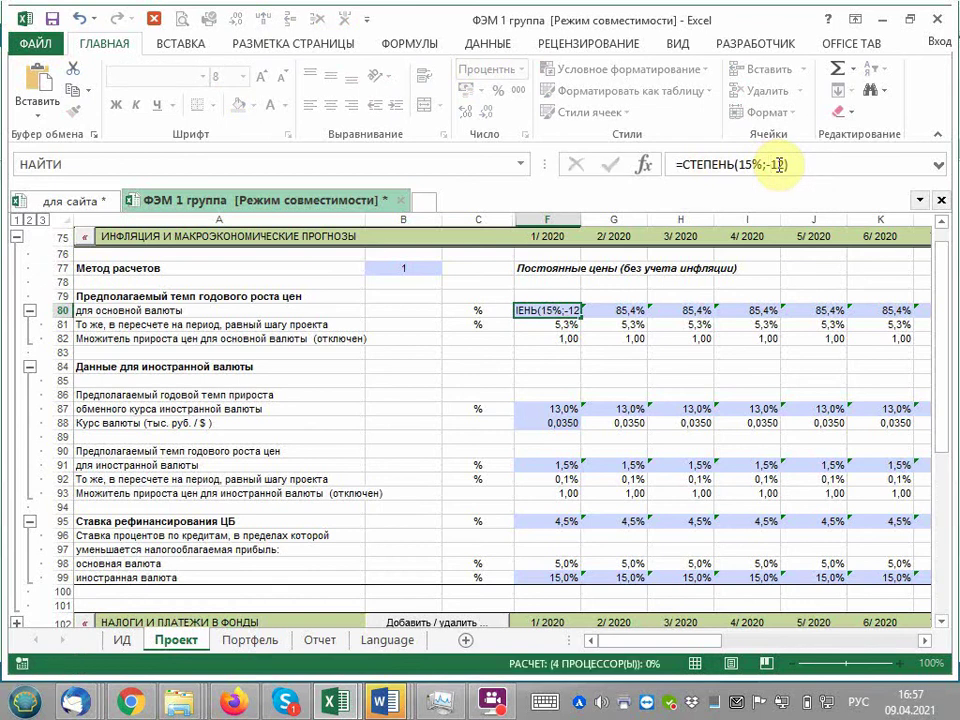
pyautogui.press('Up')
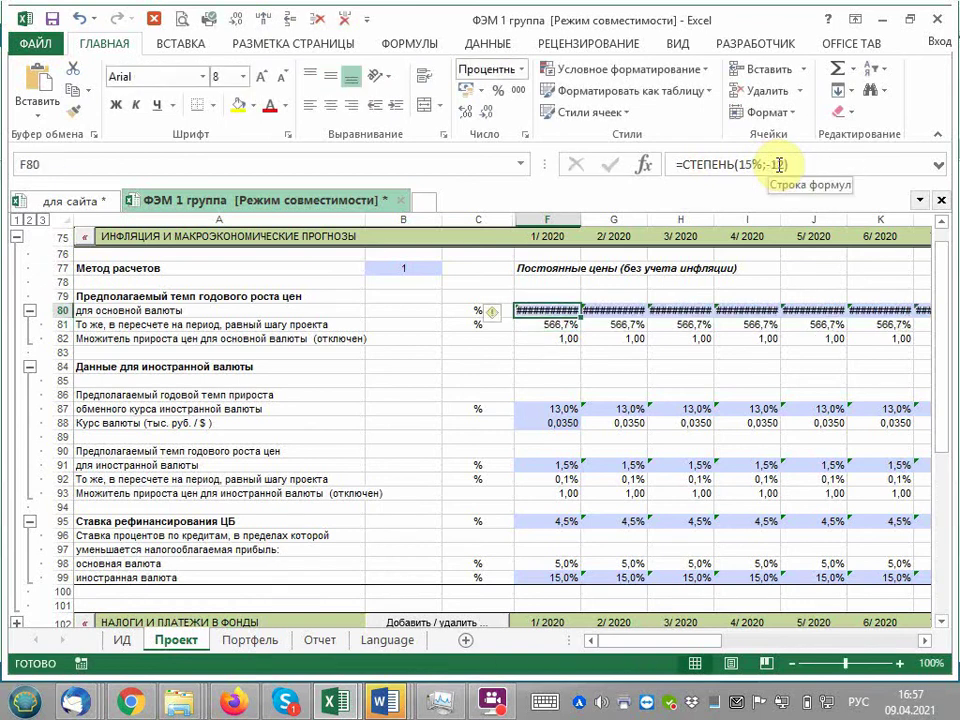
pyautogui.click(748, 166)
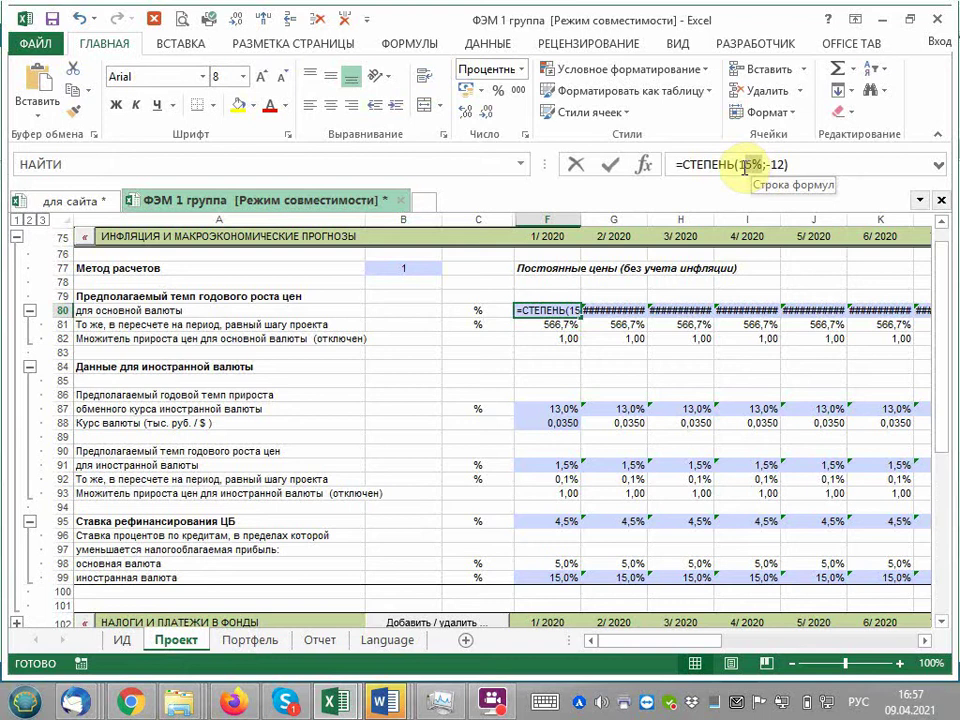
pyautogui.doubleClick(748, 166)
pyautogui.write('0,')
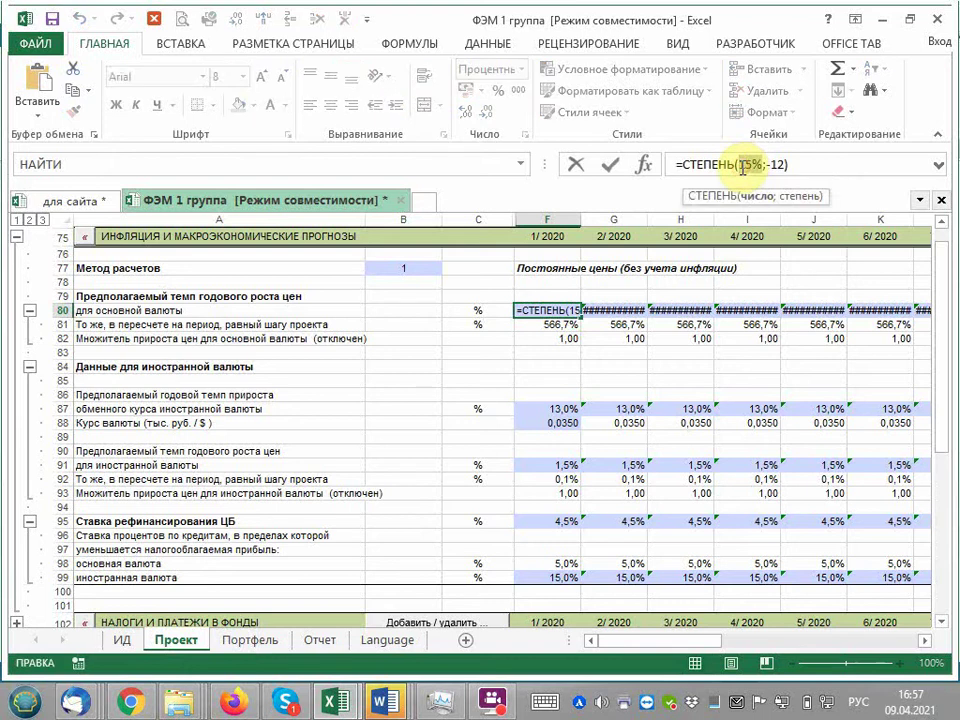
pyautogui.write('15')
pyautogui.press('Return')
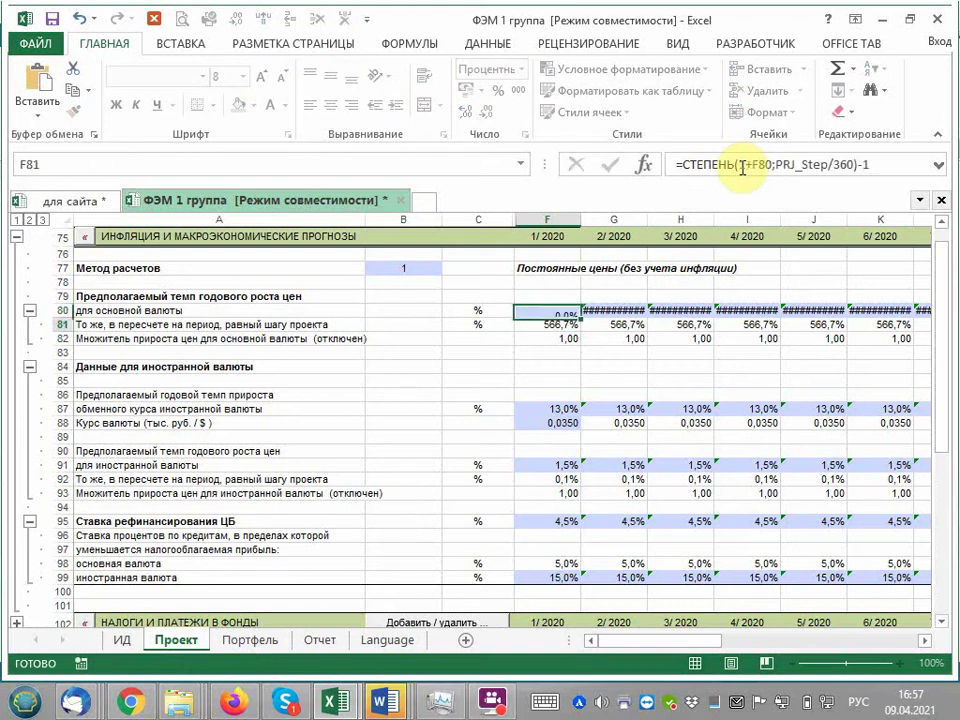
pyautogui.click(546, 310)
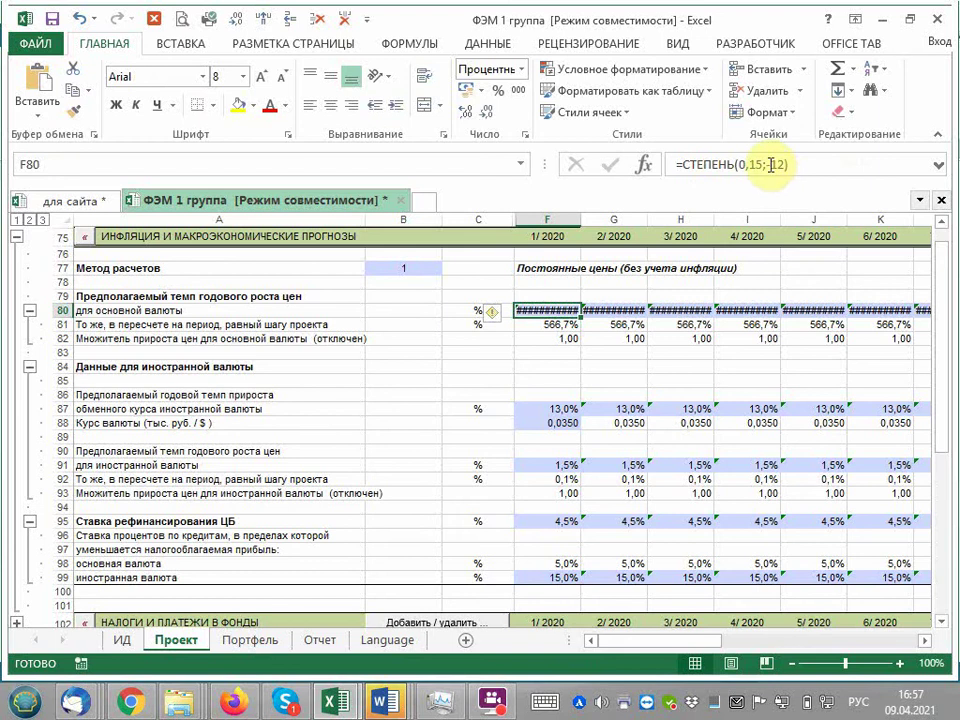
# - Restore the exponent to 1/12, giving =СТЕПЕНЬ(0,15;1/12), and check F80 and F81
pyautogui.click(770, 165)
pyautogui.click(769, 165)
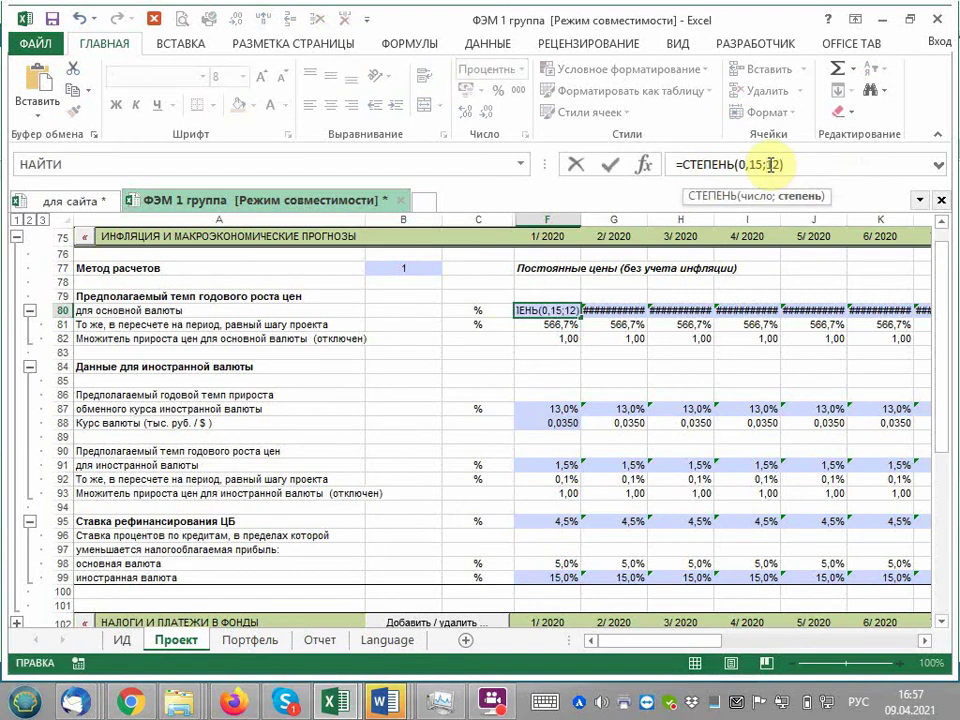
pyautogui.write('1/')
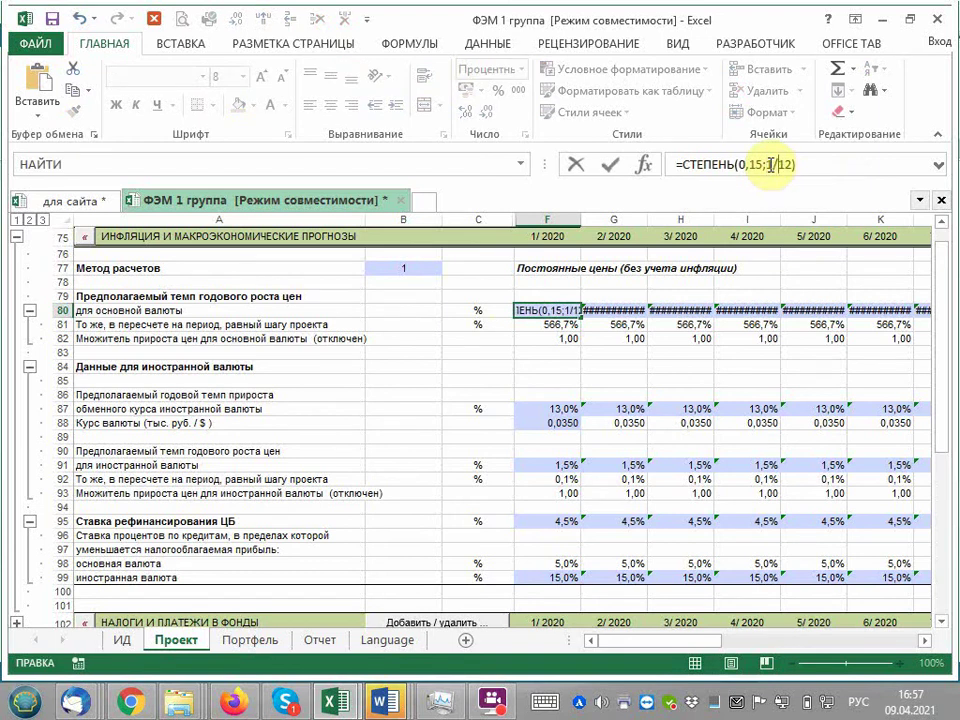
pyautogui.press('Return')
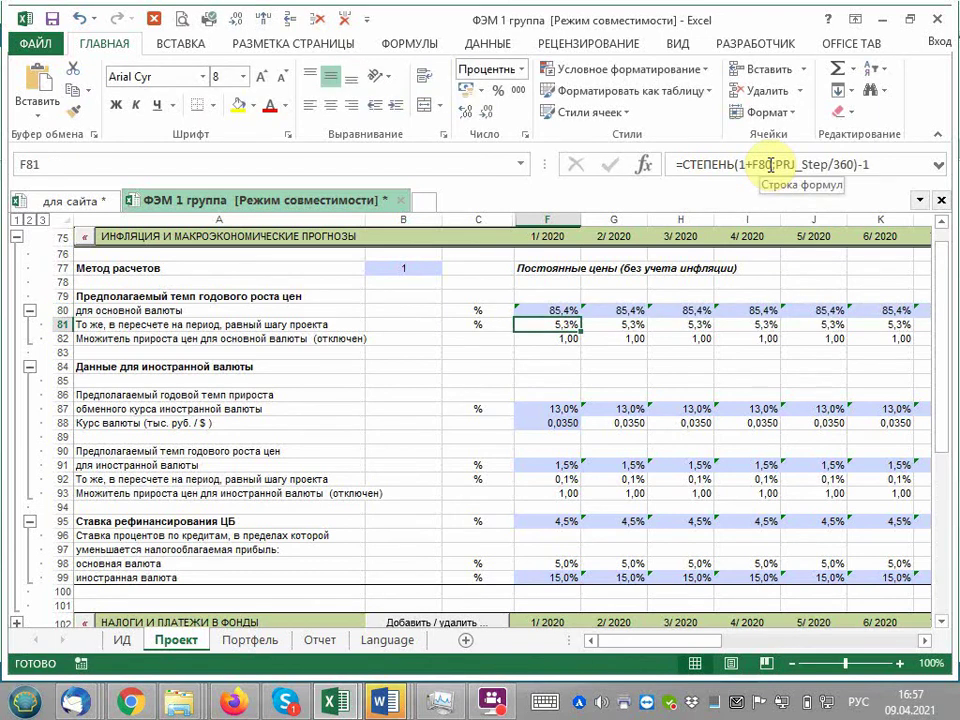
pyautogui.press('Up')
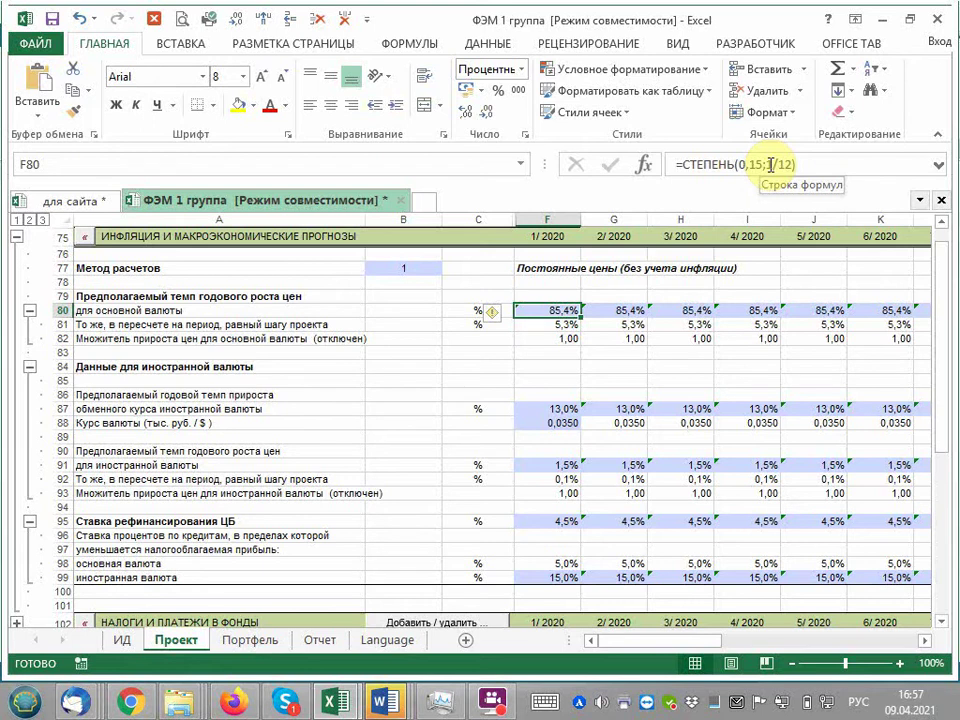
pyautogui.press('Down')
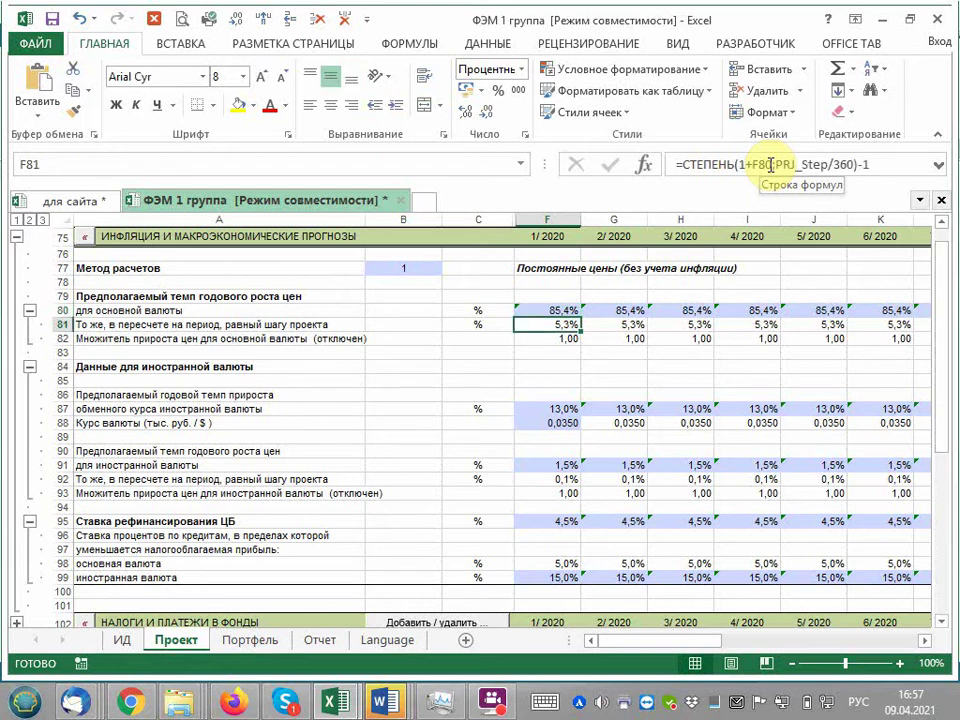
pyautogui.press('Up')
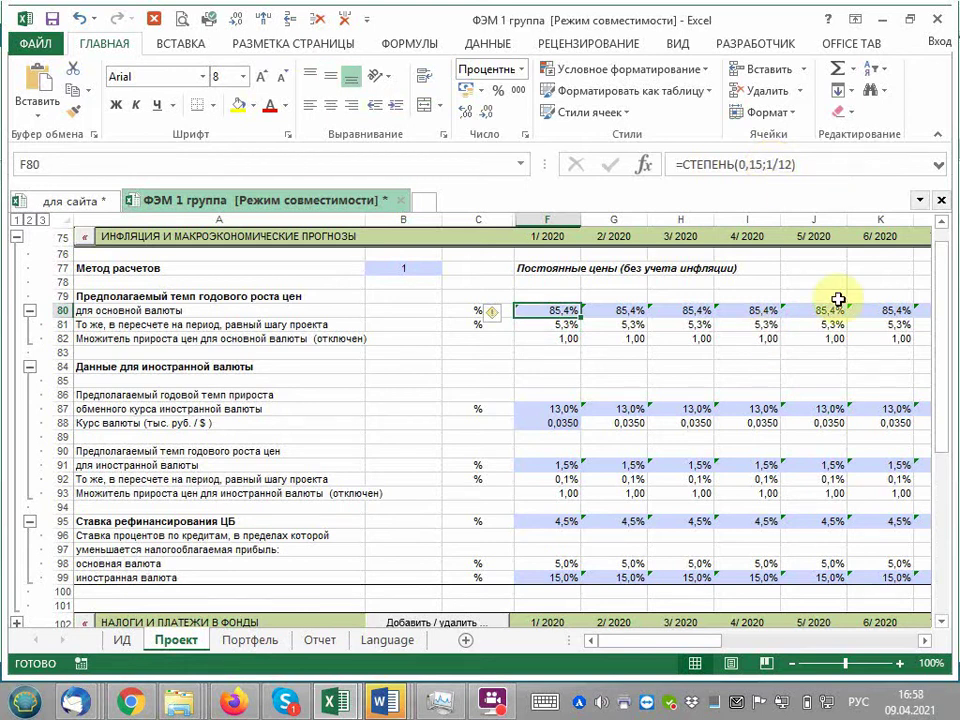
# - Change the exponent to -12 so F80 reads =СТЕПЕНЬ(0,15;-12)
pyautogui.click(769, 164)
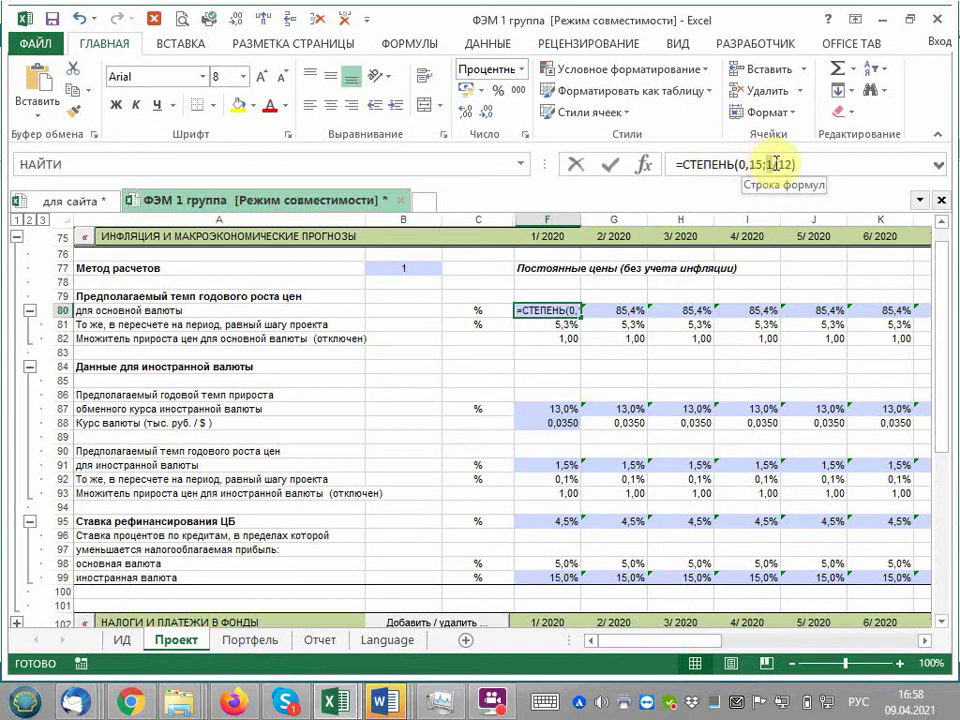
pyautogui.click(776, 164)
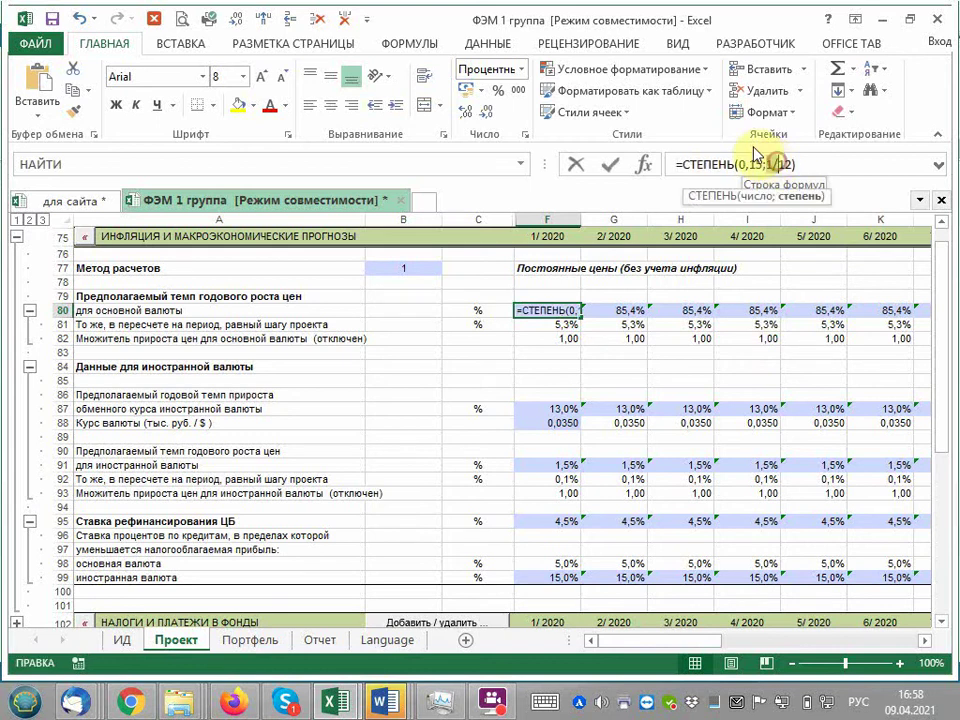
pyautogui.press('BackSpace')
pyautogui.press('BackSpace')
pyautogui.write('-')
pyautogui.press('Return')
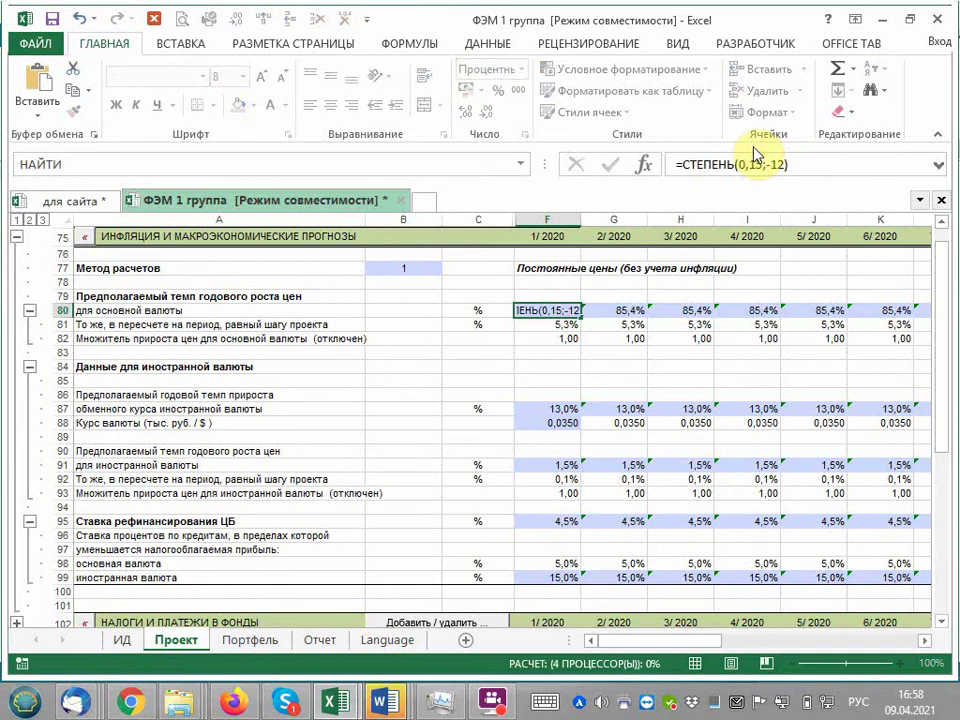
pyautogui.press('Up')
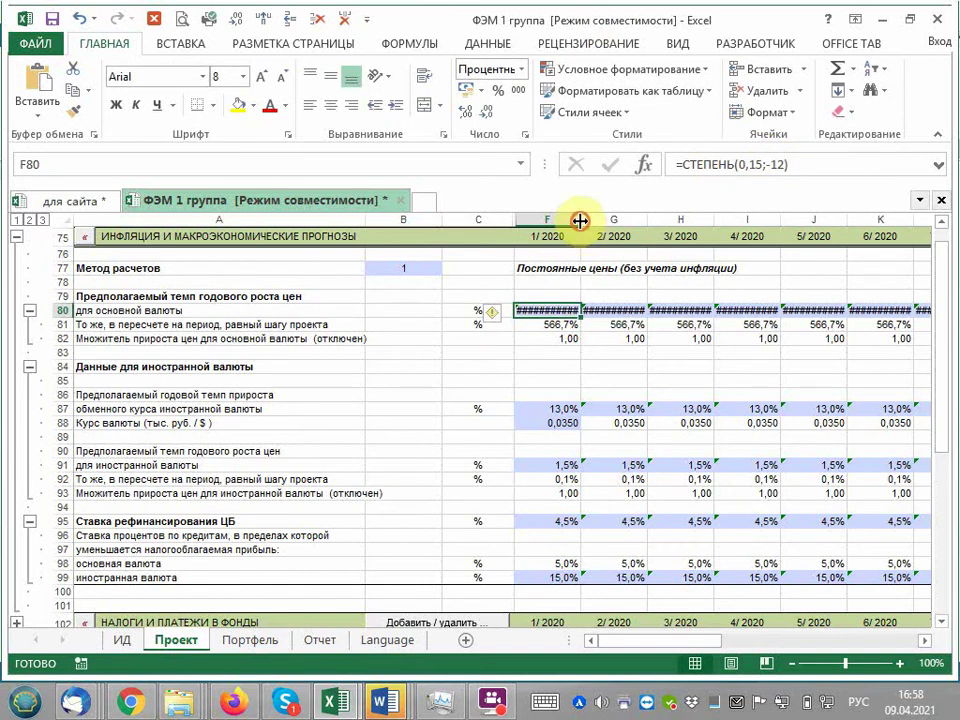
# - Widen column F to reveal the hashed value, then undo it and the exponent change
pyautogui.moveTo(580, 220); pyautogui.dragTo(609, 220)
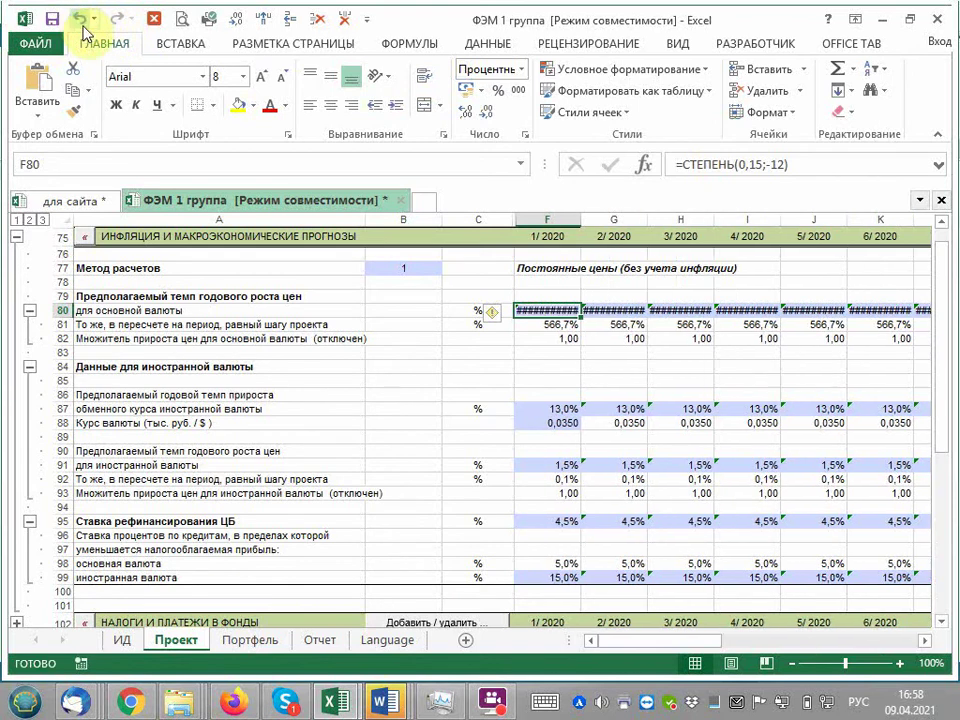
pyautogui.click(79, 18)
pyautogui.click(79, 18)
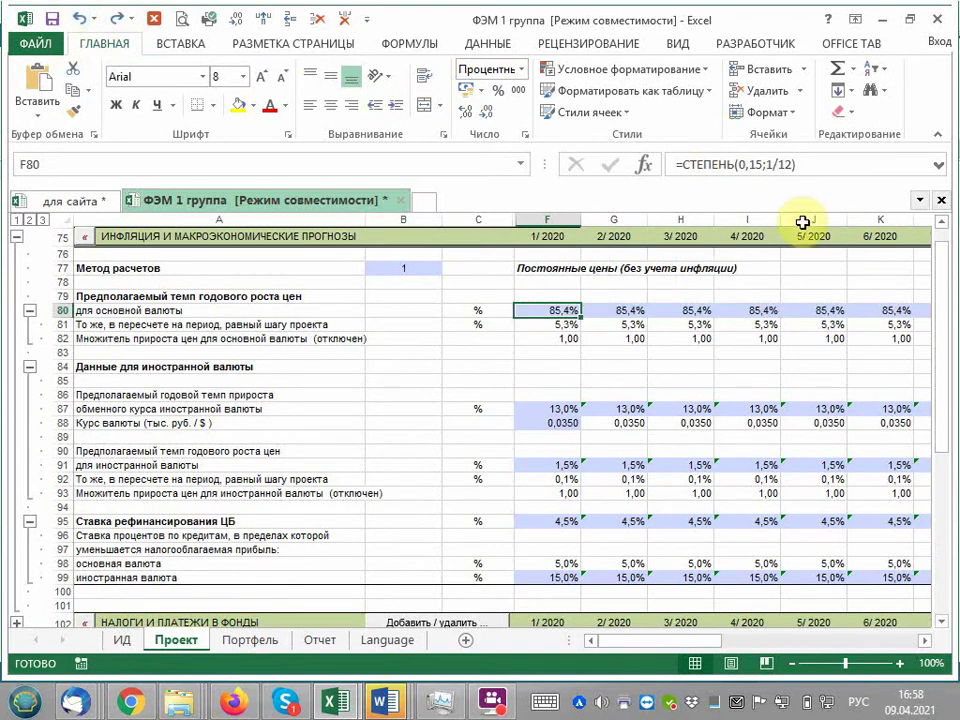
# - Remove the '0,' from the base so F80 reads =СТЕПЕНЬ(15;1/12)
pyautogui.click(770, 165)
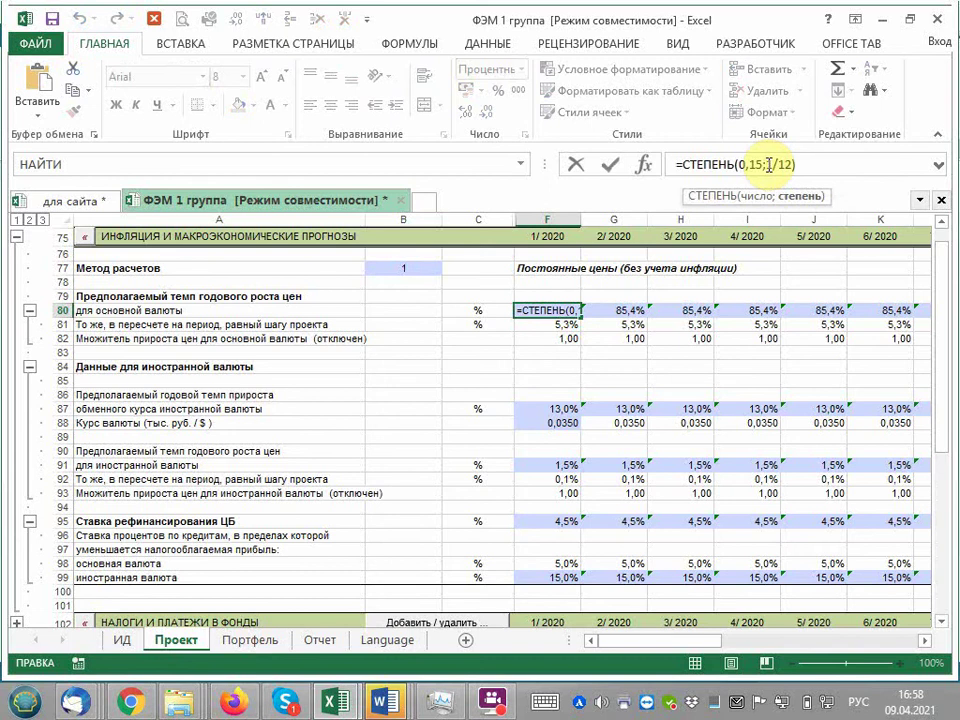
pyautogui.click(752, 166)
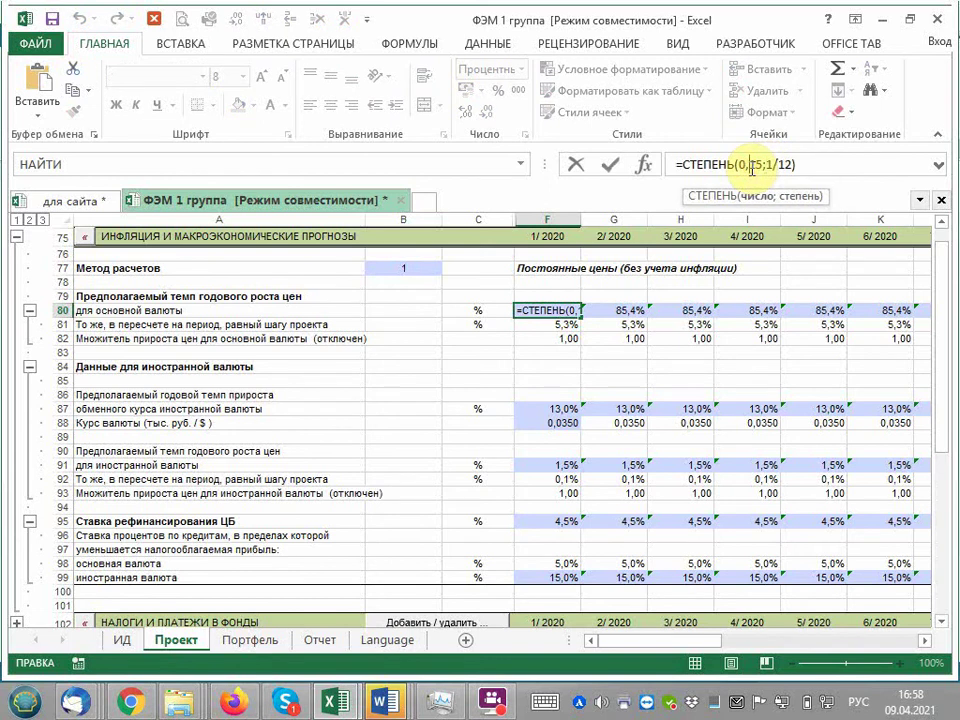
pyautogui.press('BackSpace')
pyautogui.press('BackSpace')
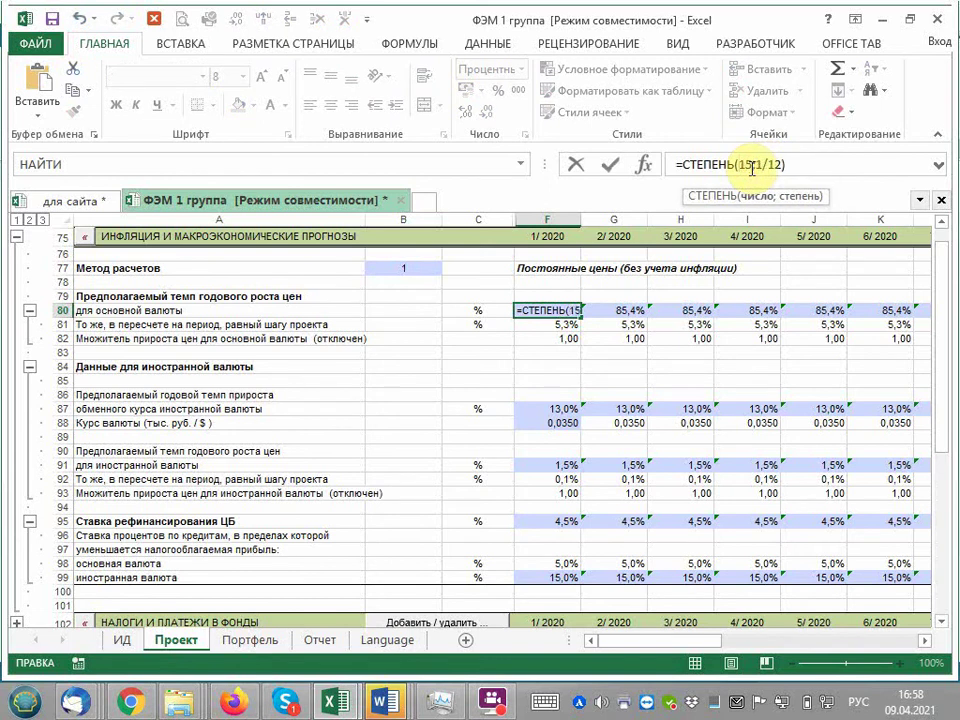
pyautogui.press('Return')
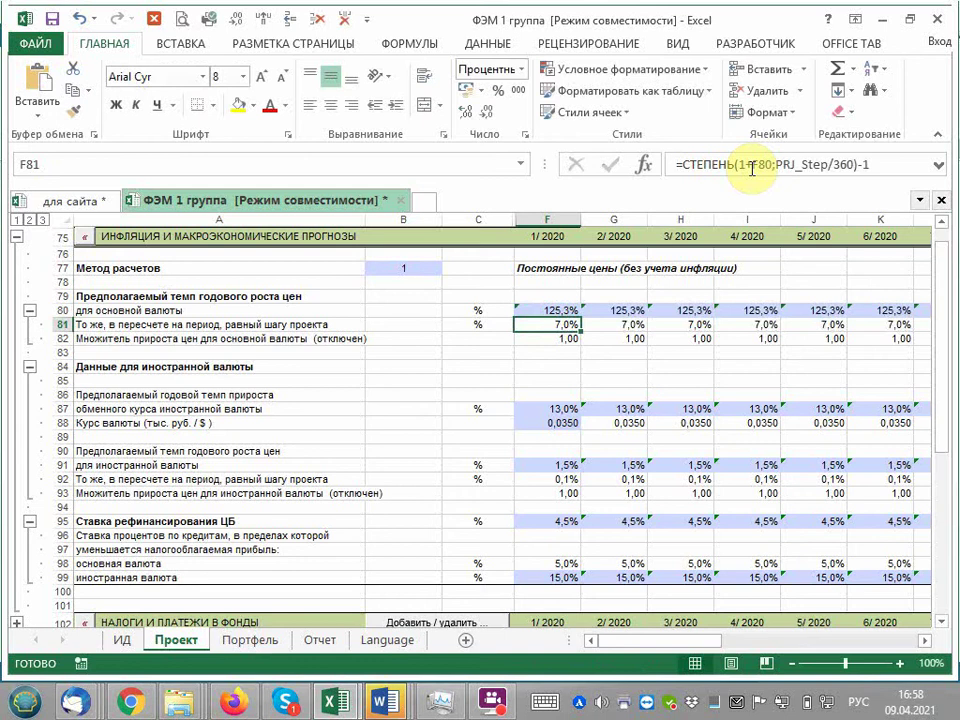
pyautogui.press('Up')
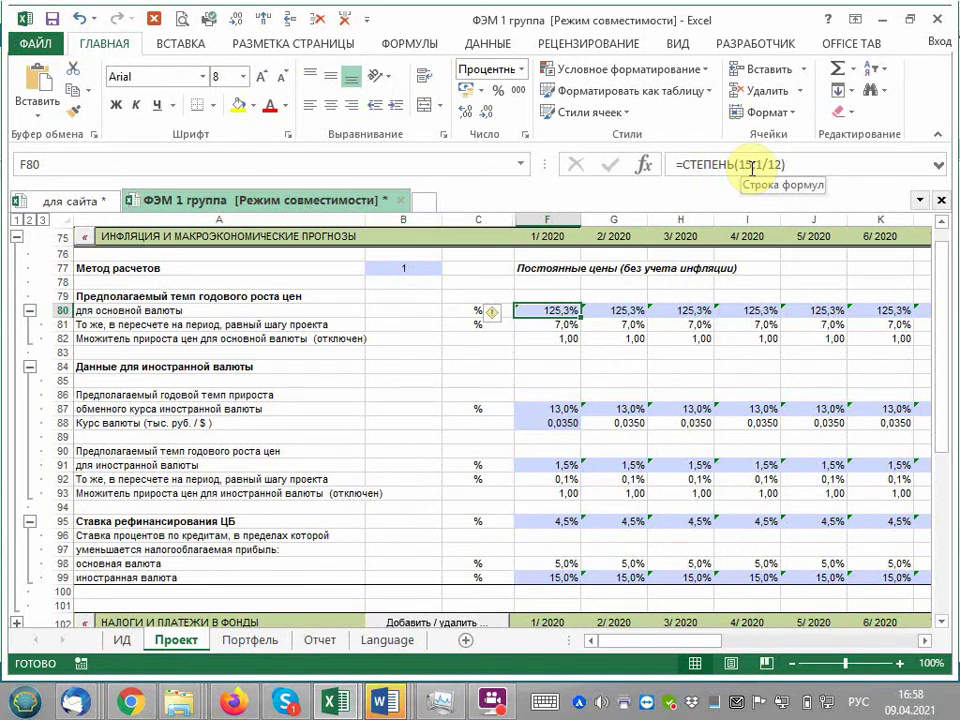
# - Switch F80 from Процентный to Числовой number format so it displays 1,3
pyautogui.click(523, 133)
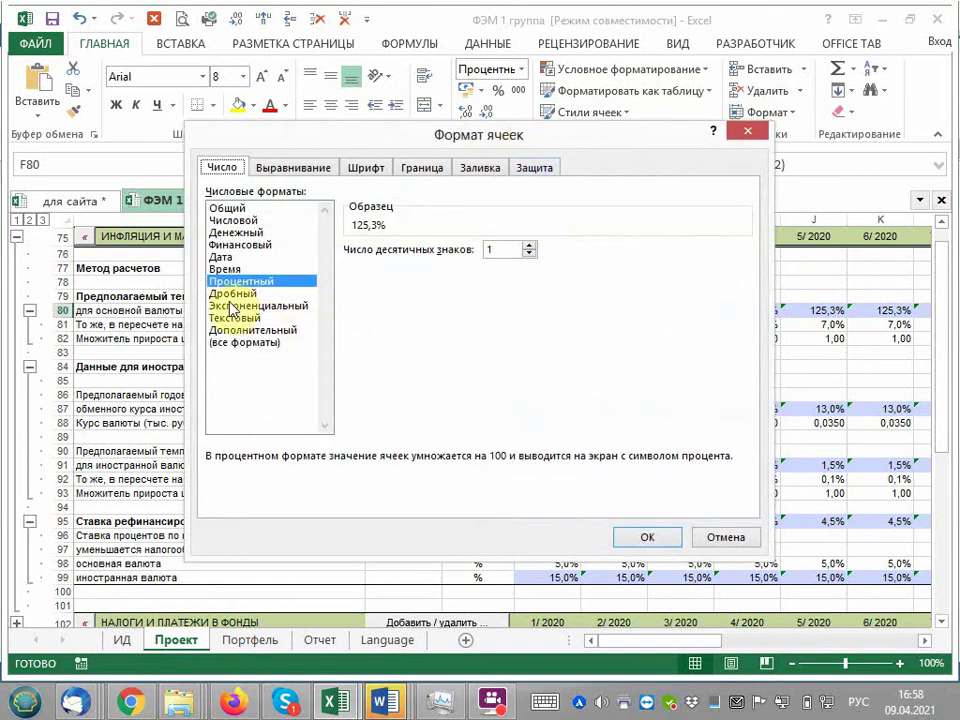
pyautogui.click(649, 540)
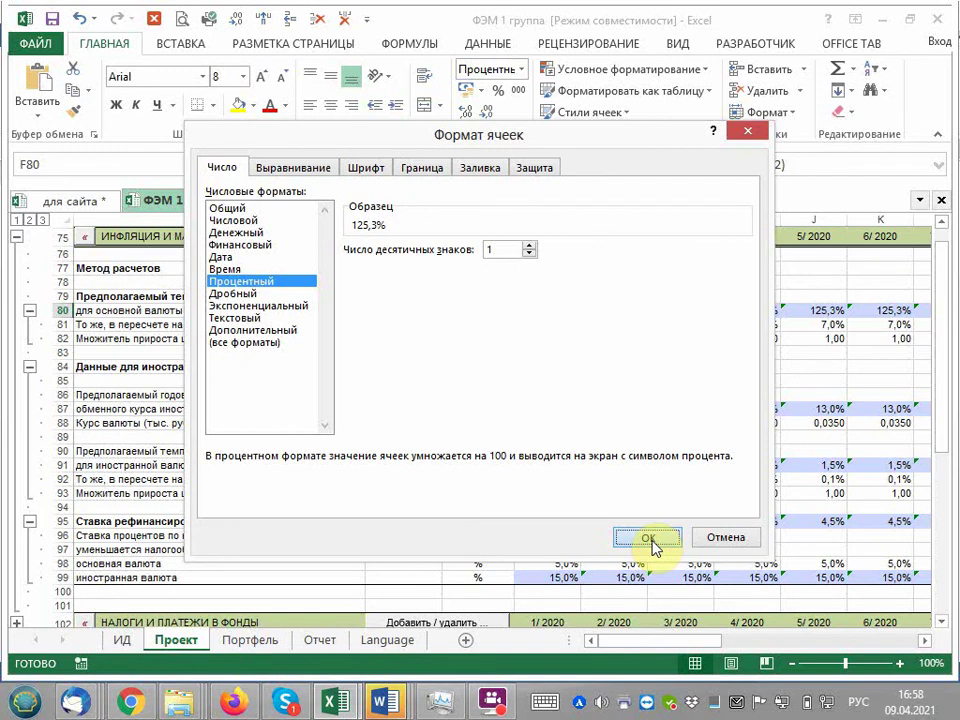
pyautogui.click(234, 221)
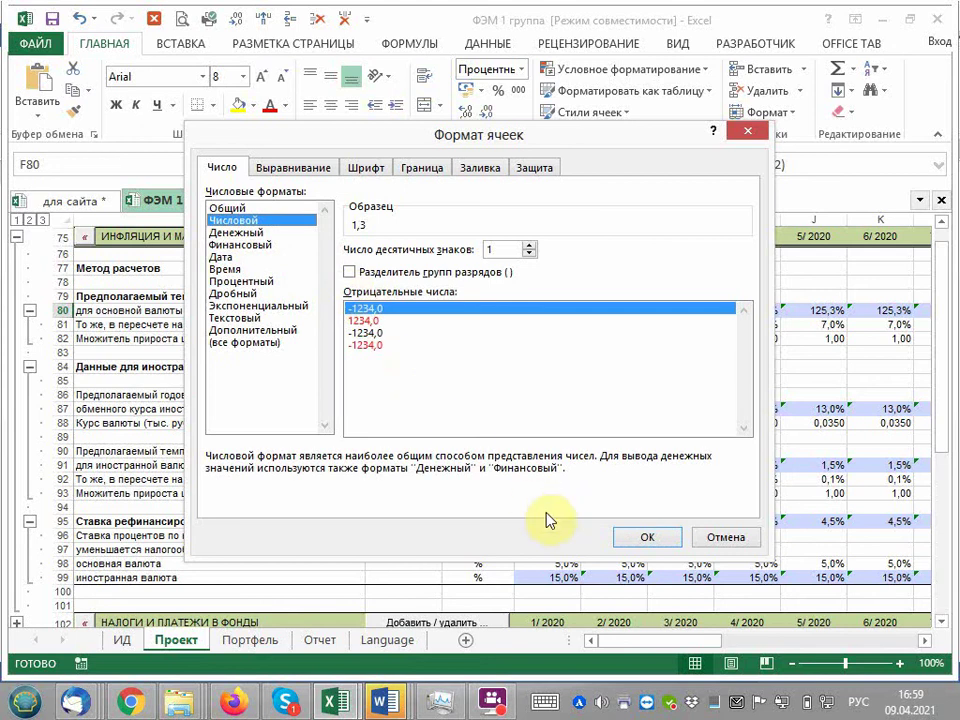
pyautogui.click(645, 543)
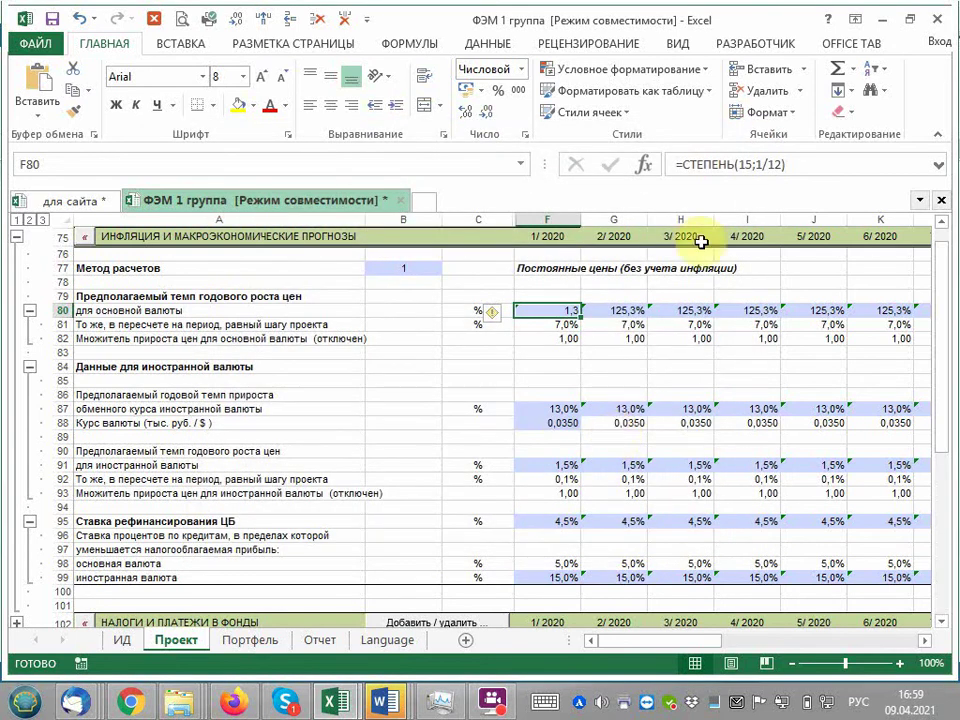
# - Change F80's base to 0,15, giving =СТЕПЕНЬ(0,15;1/12)
pyautogui.click(742, 166)
pyautogui.click(742, 166)
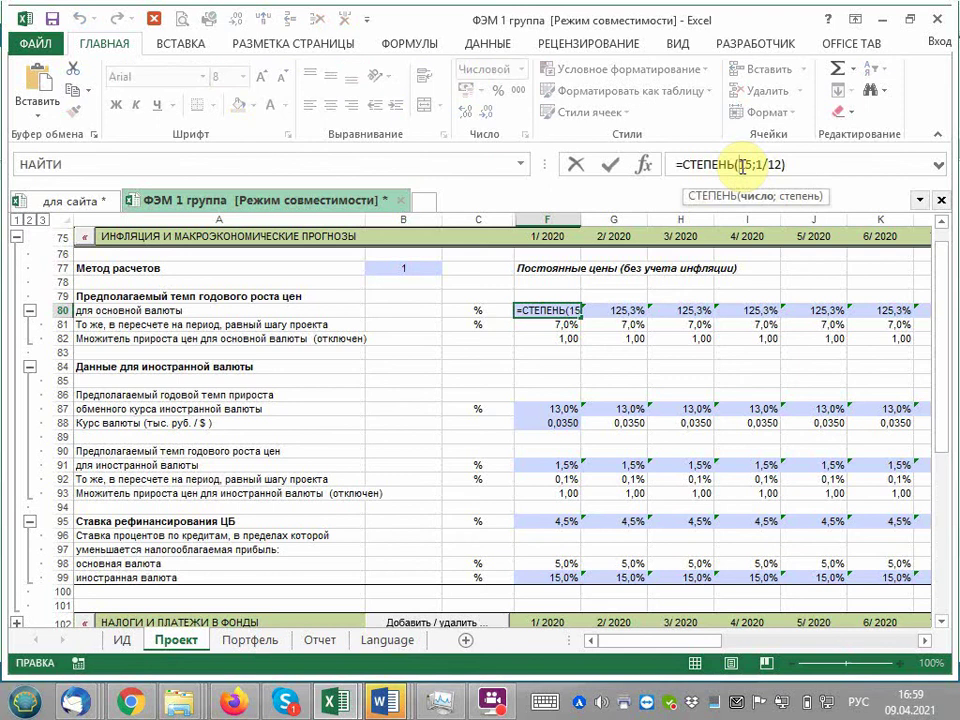
pyautogui.write('0,')
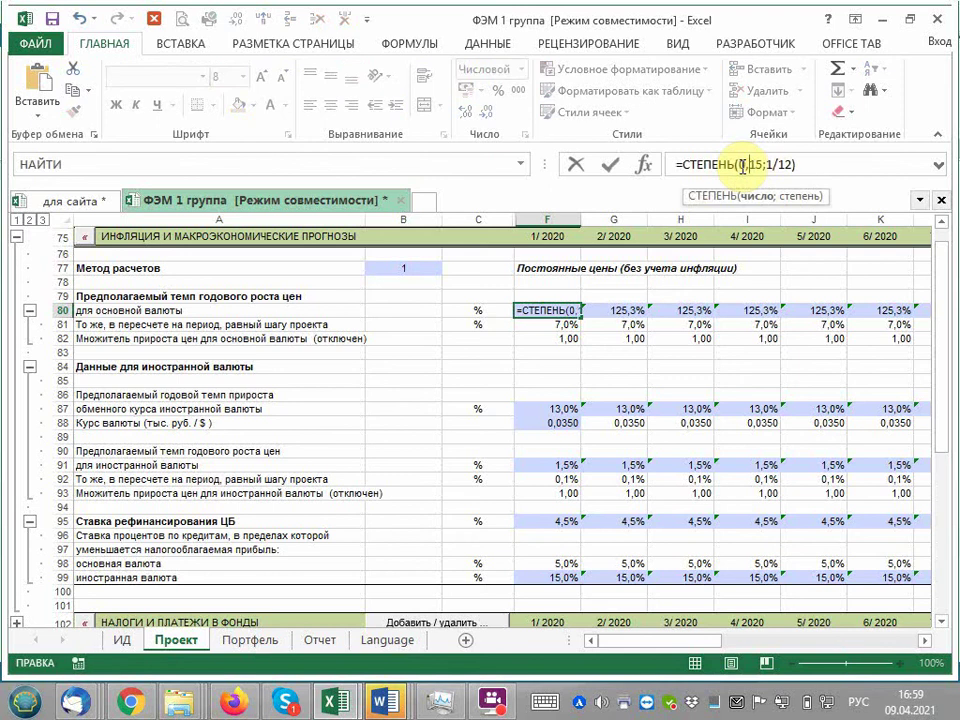
pyautogui.press('Return')
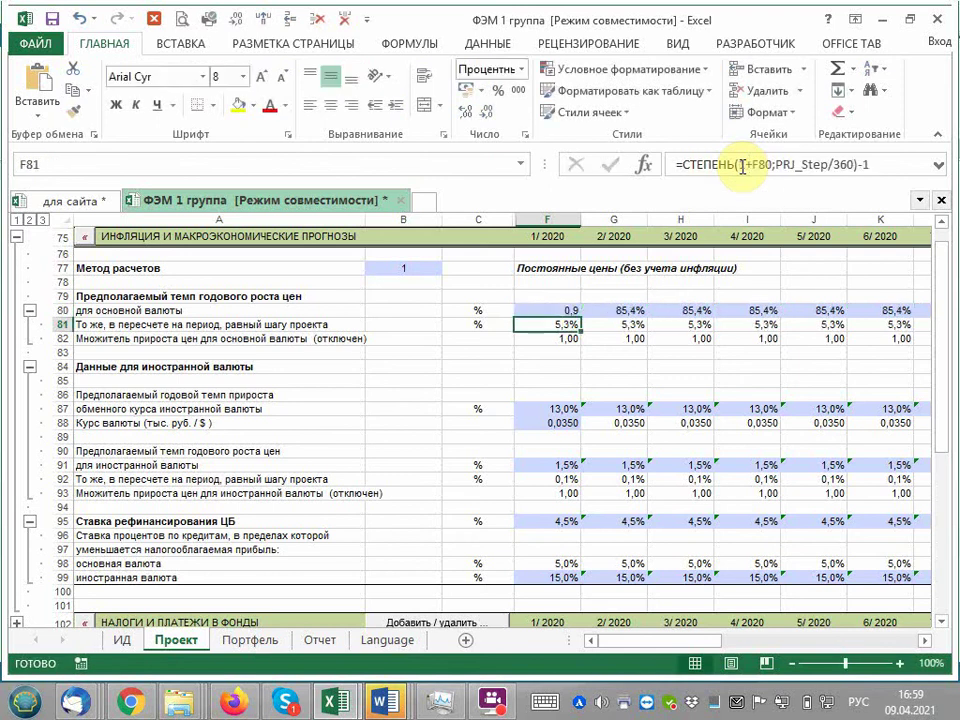
pyautogui.press('Up')
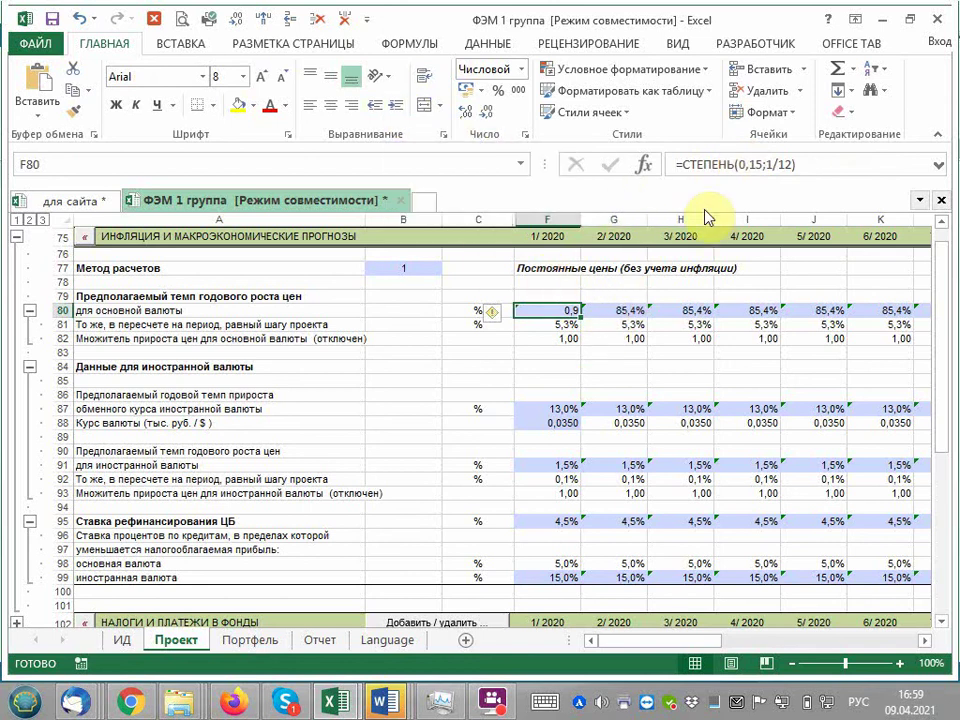
# - Replace the 0,15 base with 15%, so F80 reads =СТЕПЕНЬ(15%;1/12) and shows 0,9
pyautogui.click(748, 166)
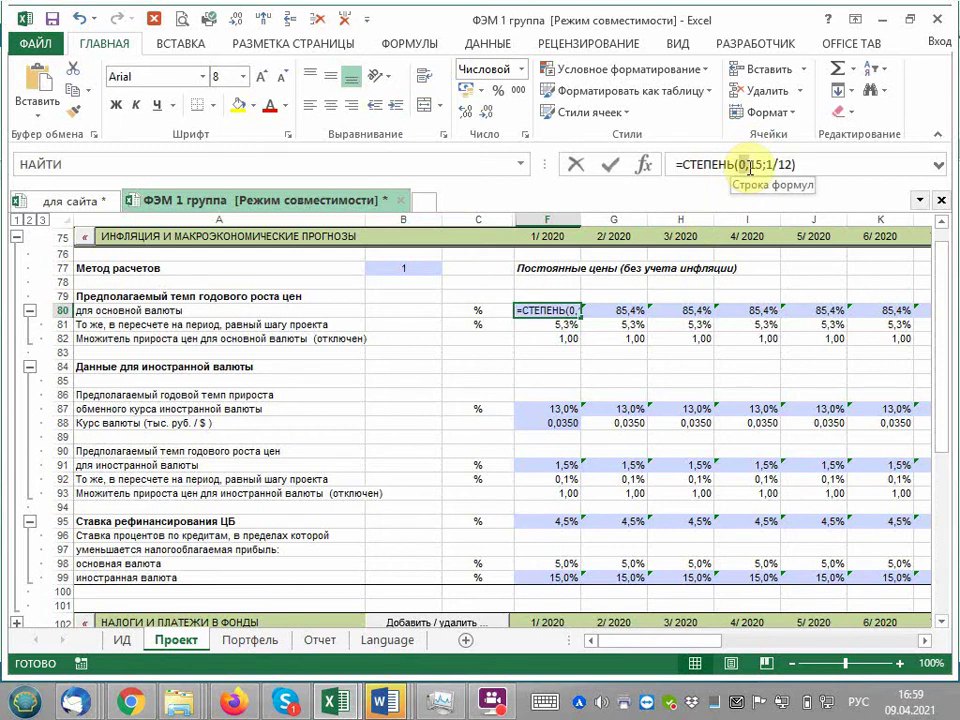
pyautogui.press('BackSpace')
pyautogui.press('BackSpace')
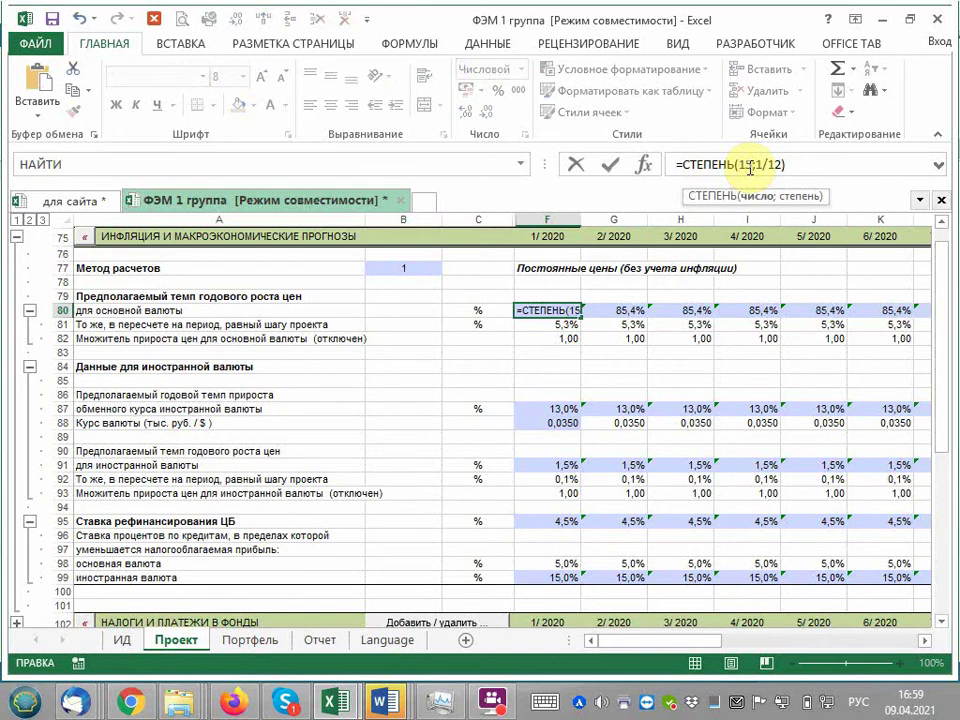
pyautogui.write('%')
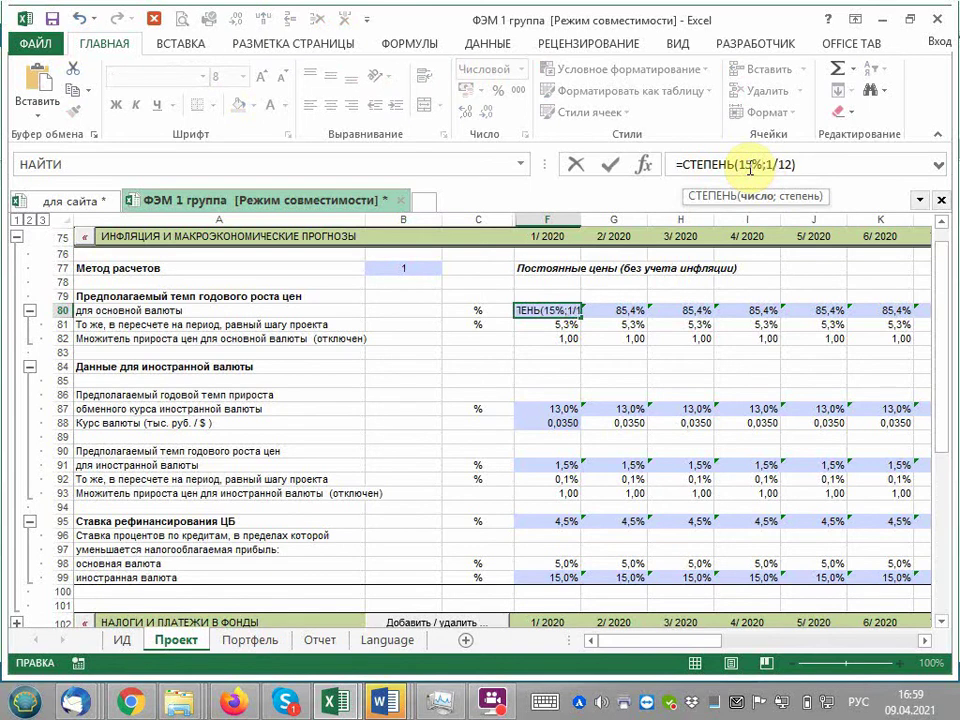
pyautogui.press('Return')
pyautogui.press('Up')
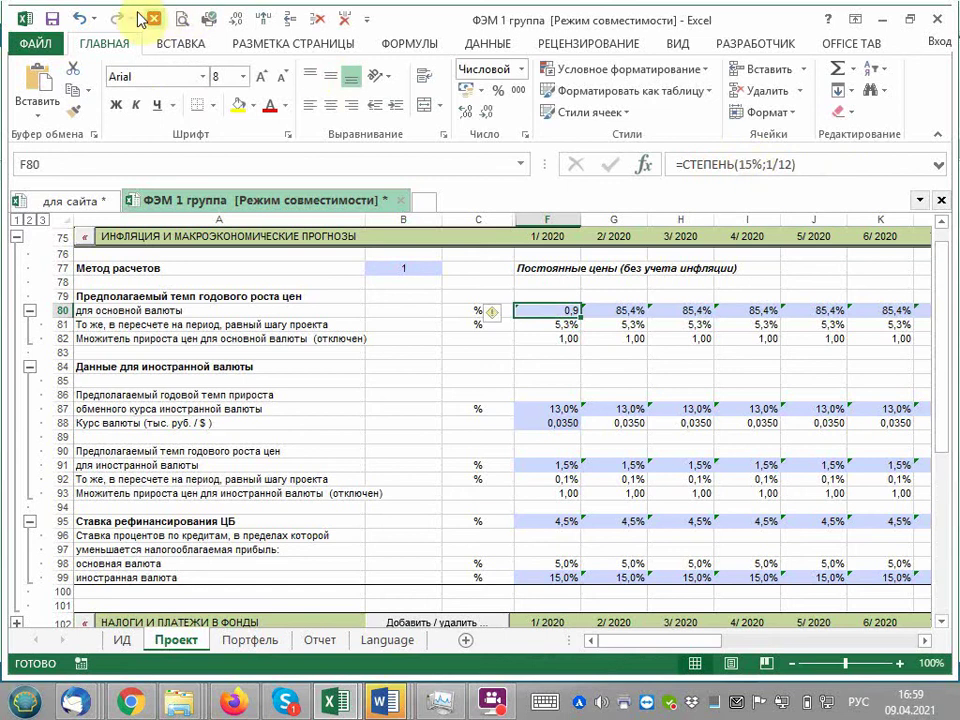
pyautogui.click(78, 18)
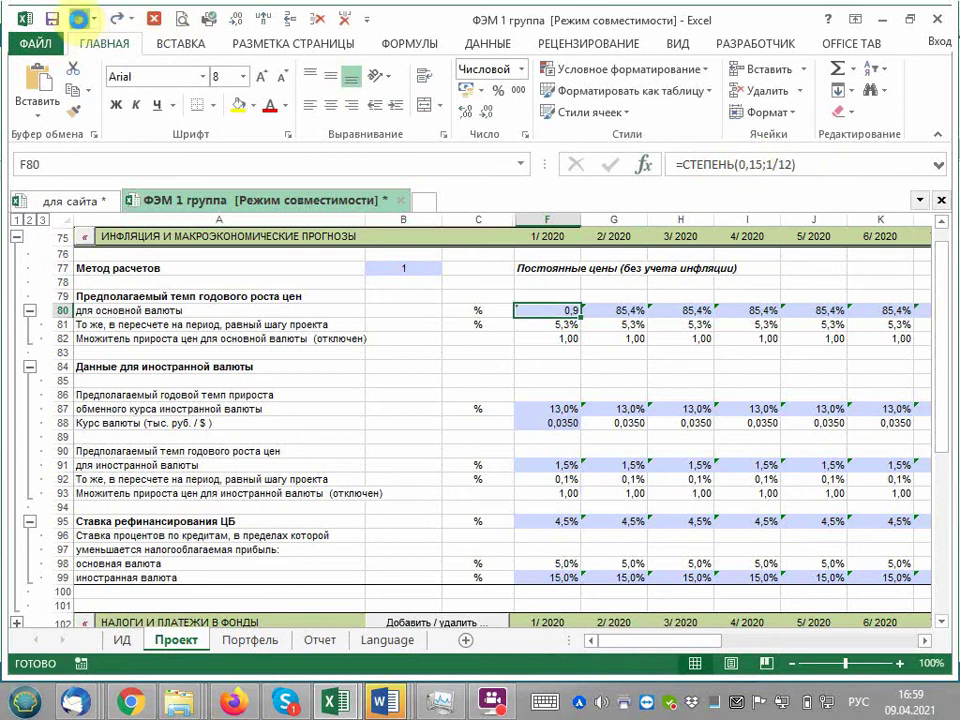
pyautogui.click(79, 19)
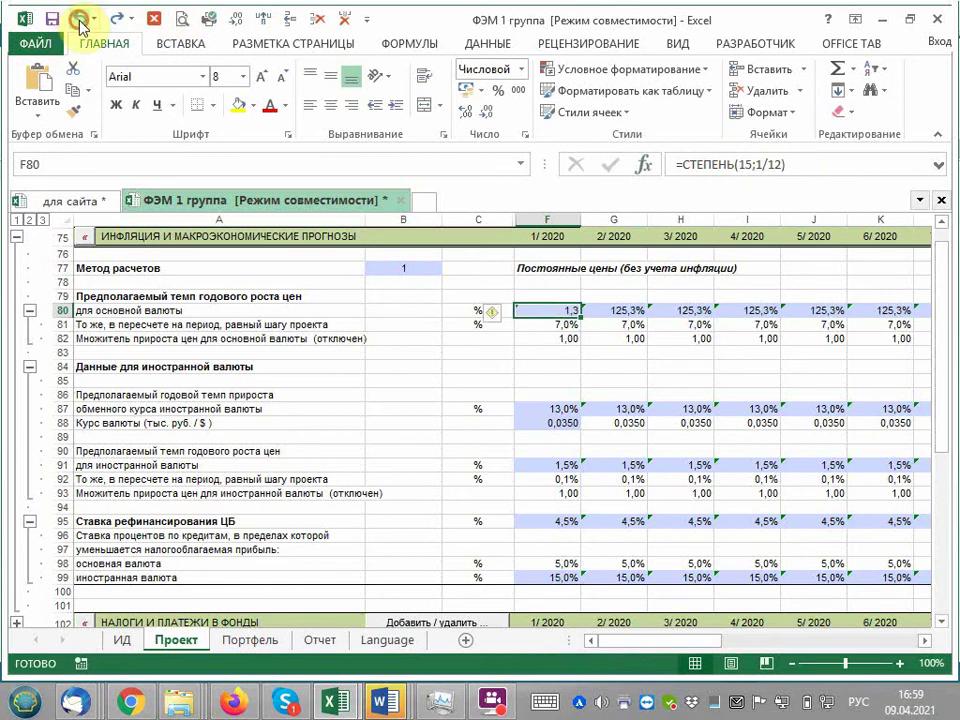
pyautogui.click(79, 19)
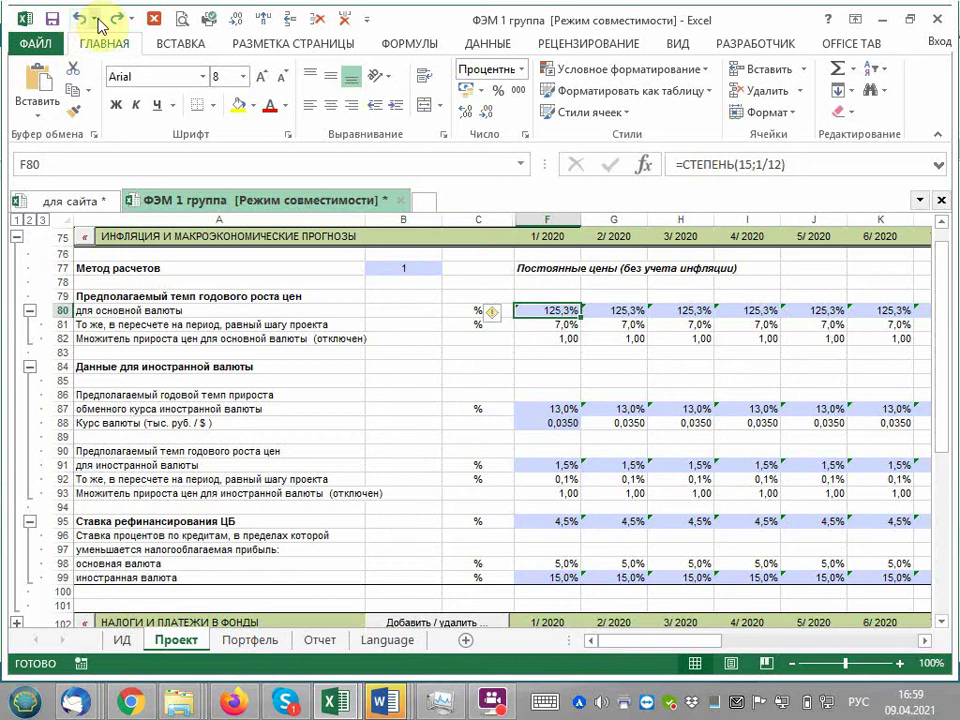
pyautogui.click(79, 18)
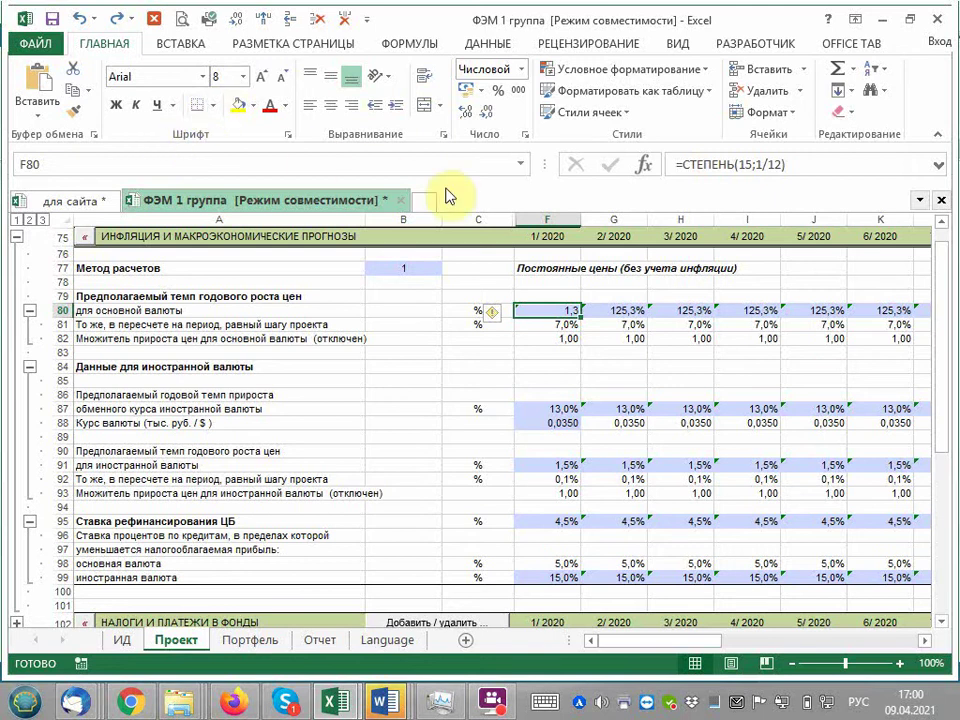
pyautogui.click(497, 92)
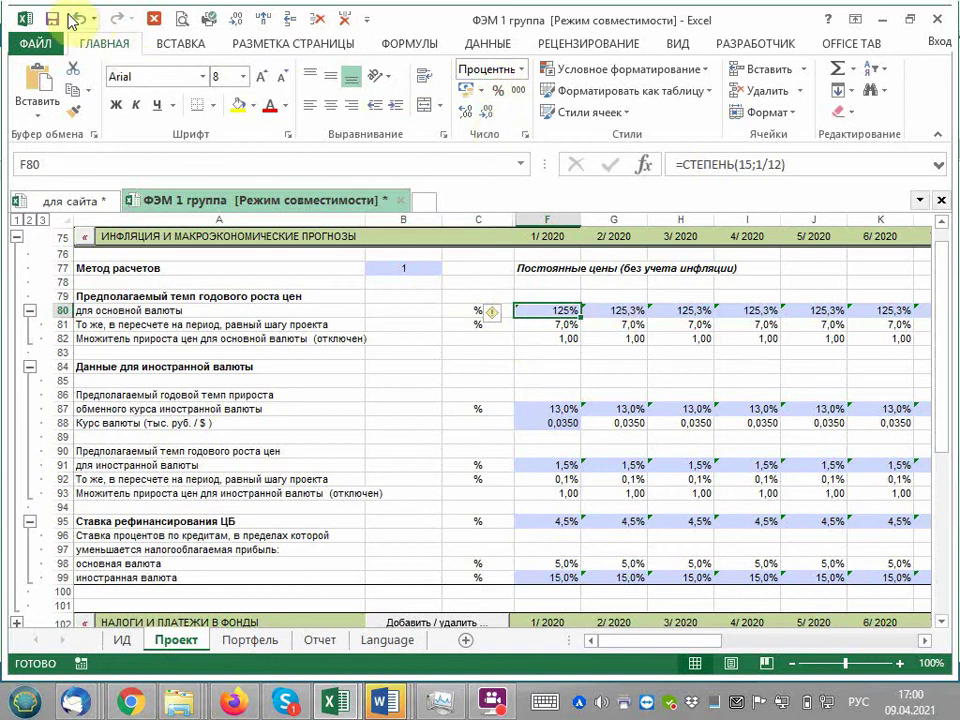
pyautogui.click(80, 19)
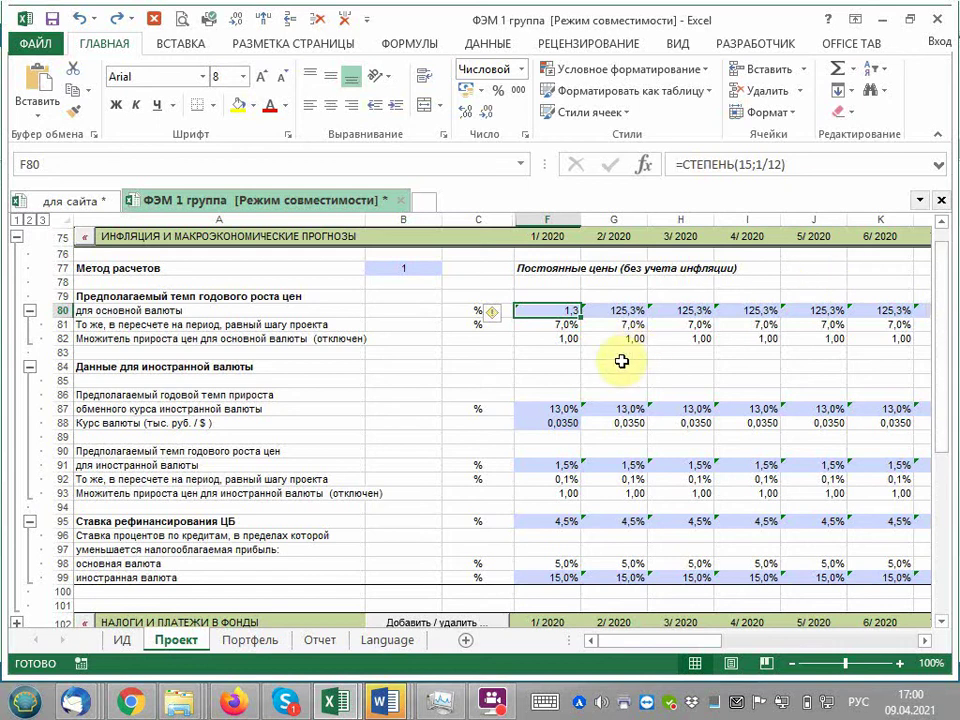
# - Confirm on the ФОРМУЛЫ tab that calculation options stay Automatic
pyautogui.scroll(-7, 424, 439)
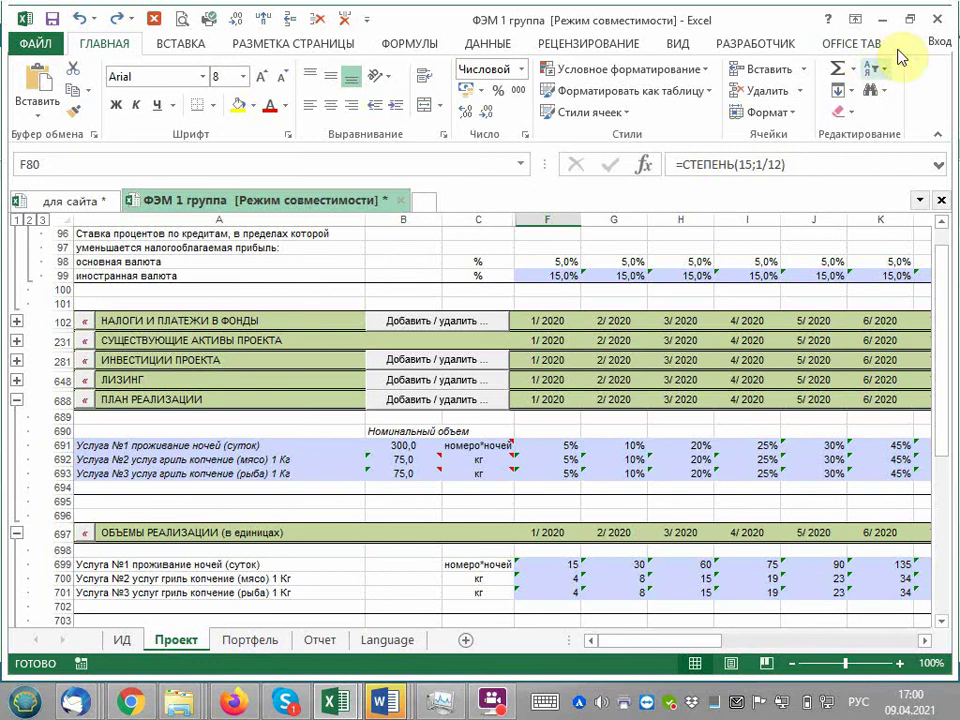
pyautogui.click(424, 43)
pyautogui.click(748, 122)
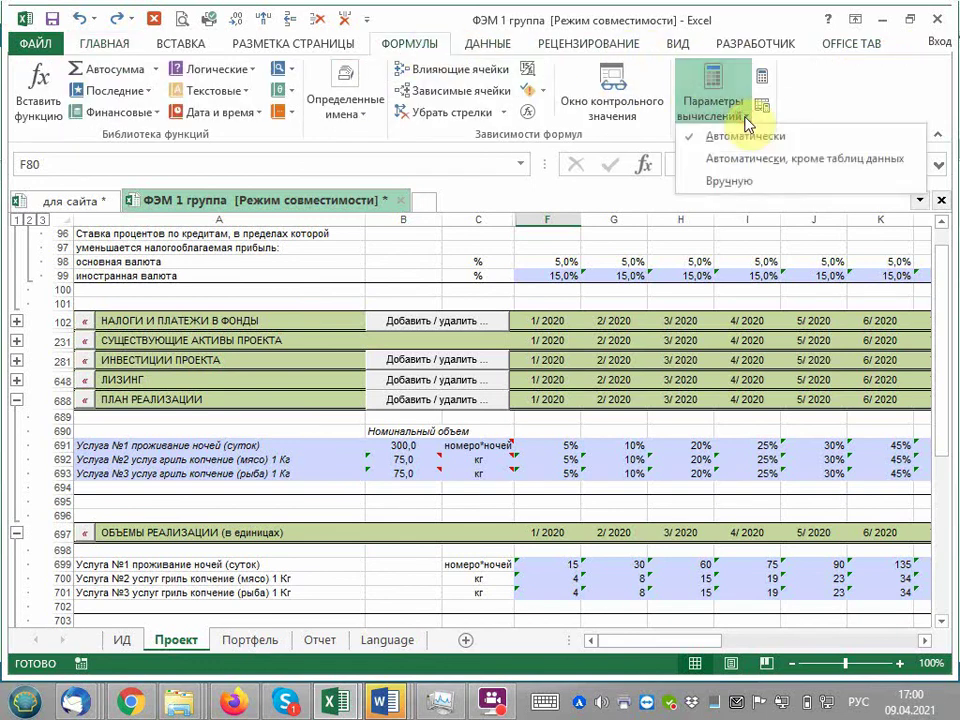
pyautogui.click(748, 122)
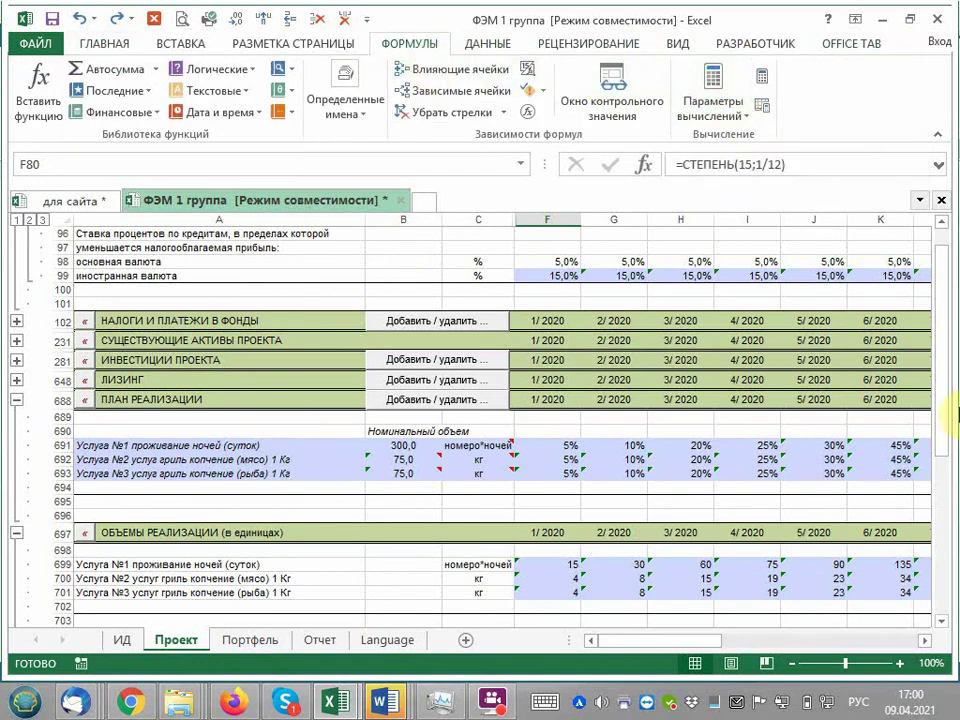
# - Inspect F807's =ВЫБОР formula drawing on row 80, then return to the sheet's top
pyautogui.moveTo(950, 287)
pyautogui.mouseDown()
pyautogui.moveTo(953, 550)
pyautogui.moveTo(955, 372)
pyautogui.mouseUp()
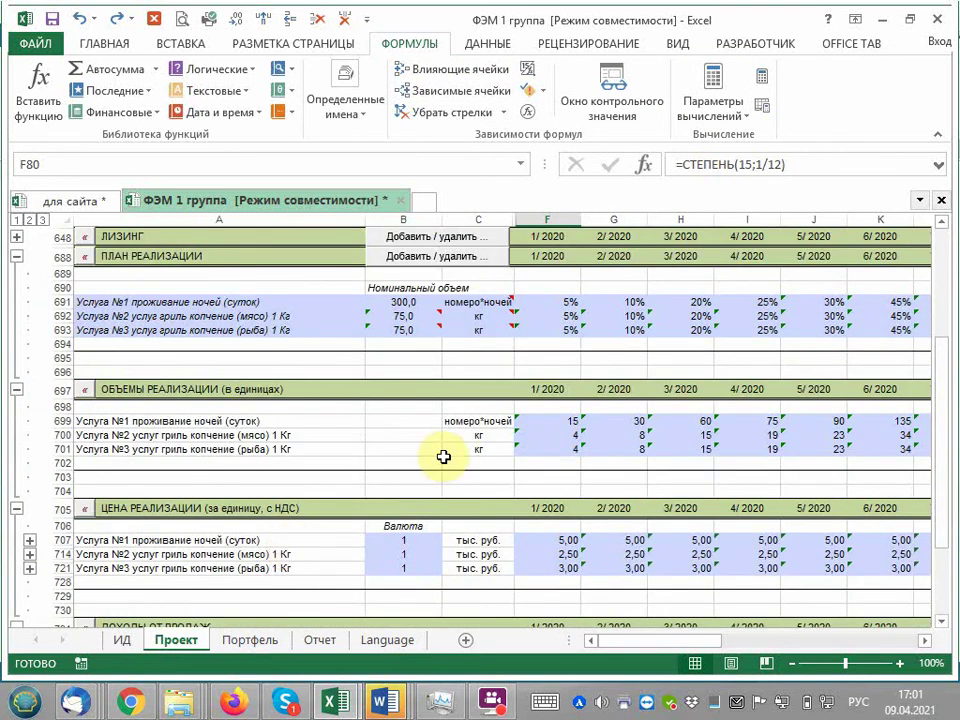
pyautogui.scroll(-6, 349, 433)
pyautogui.scroll(-2, 345, 450)
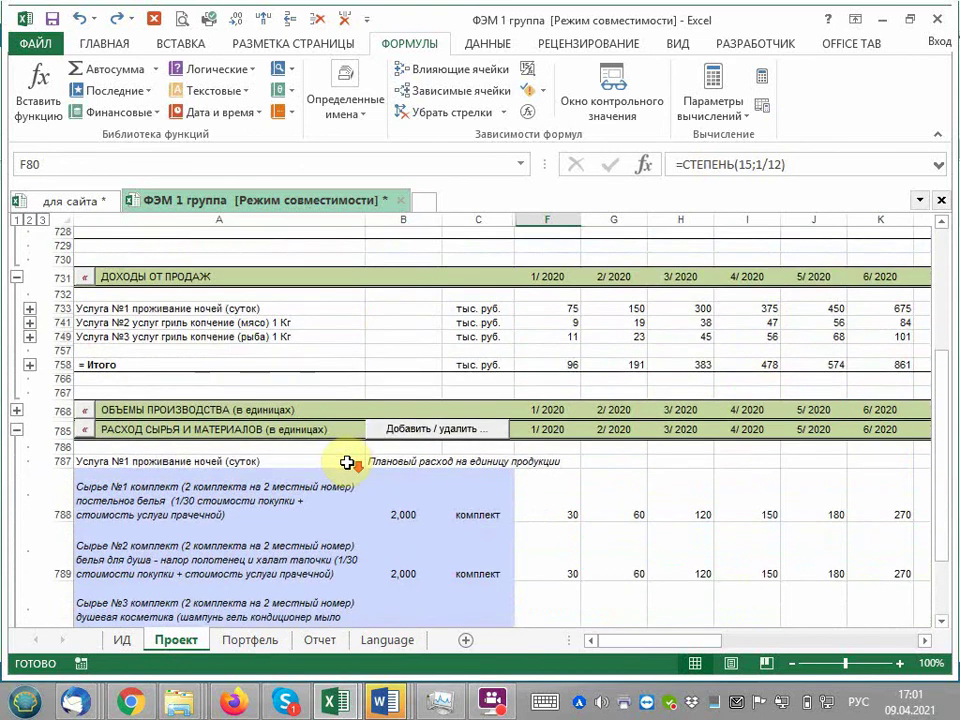
pyautogui.scroll(-3, 345, 456)
pyautogui.scroll(-5, 347, 458)
pyautogui.scroll(-3, 347, 458)
pyautogui.scroll(2, 347, 460)
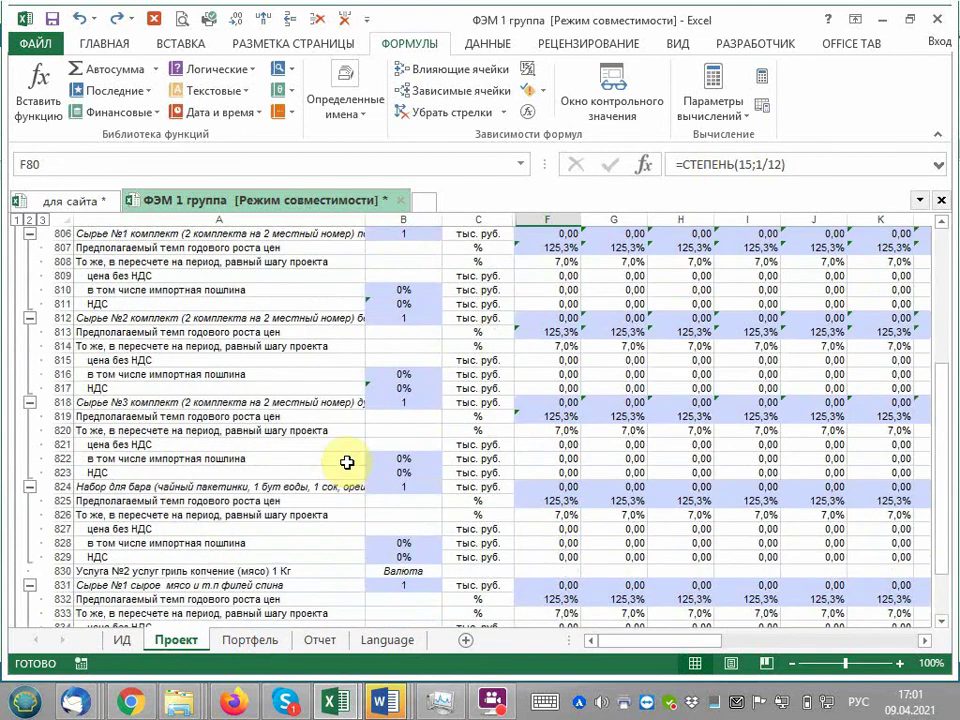
pyautogui.scroll(2, 360, 458)
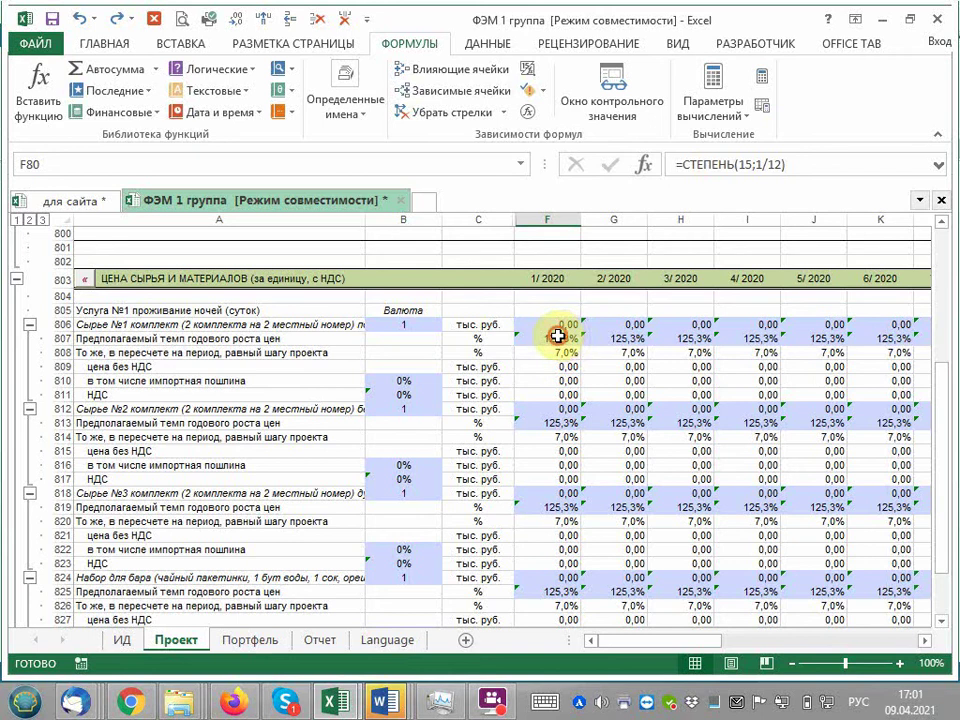
pyautogui.click(557, 337)
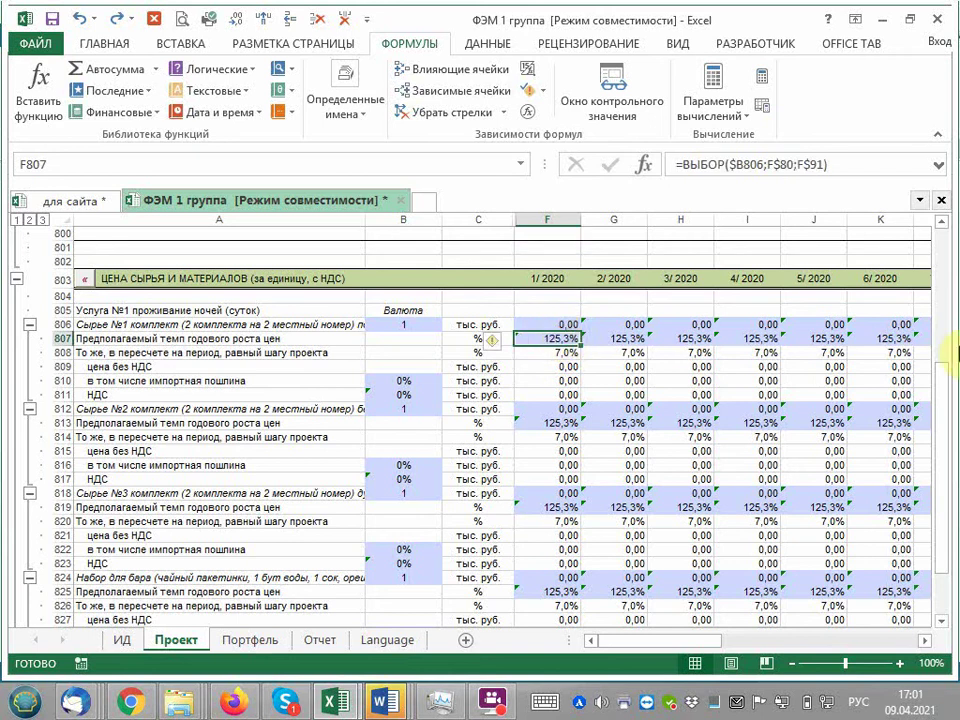
pyautogui.moveTo(940, 422); pyautogui.dragTo(955, 210)
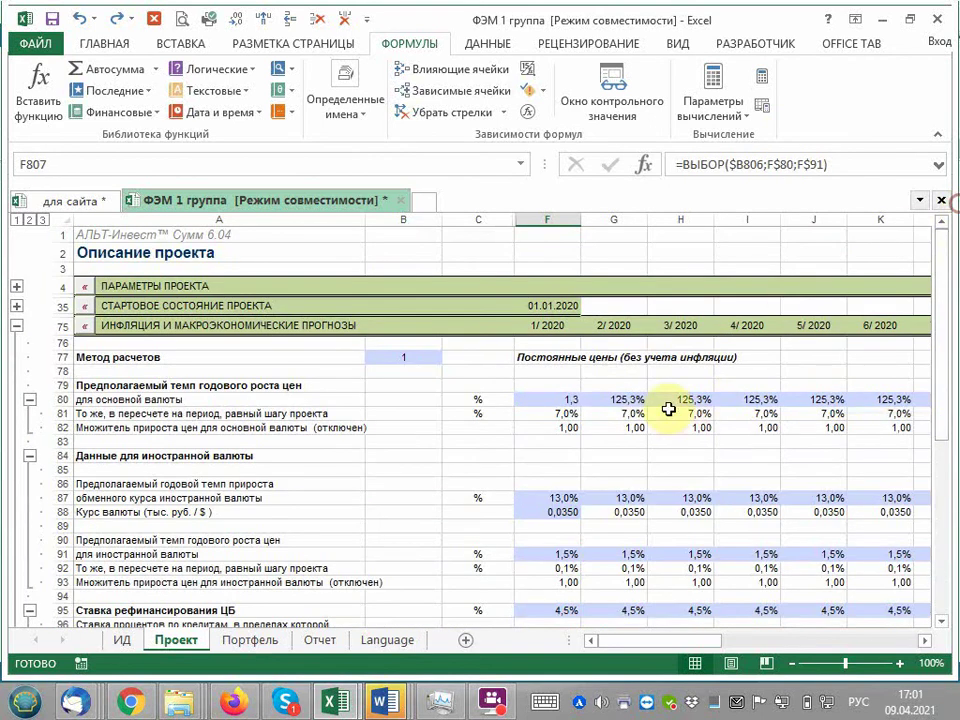
# - Replace F80's growth formula with the constant 0,013, giving 1,3% annual and 0,1% per-period growth
pyautogui.click(551, 398)
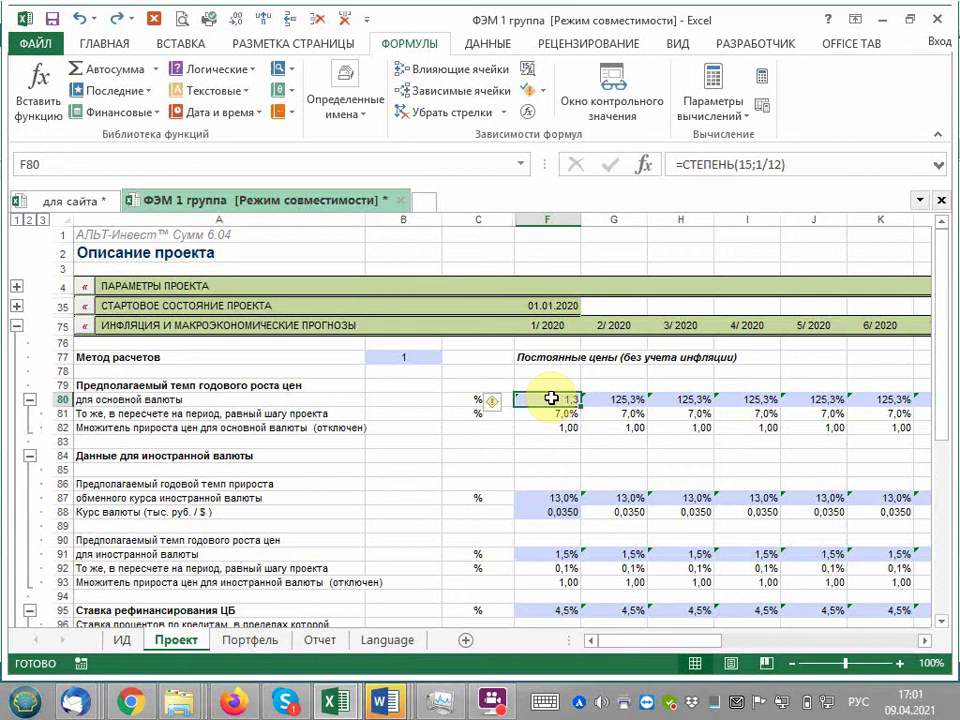
pyautogui.doubleClick(551, 398)
pyautogui.write('0,013')
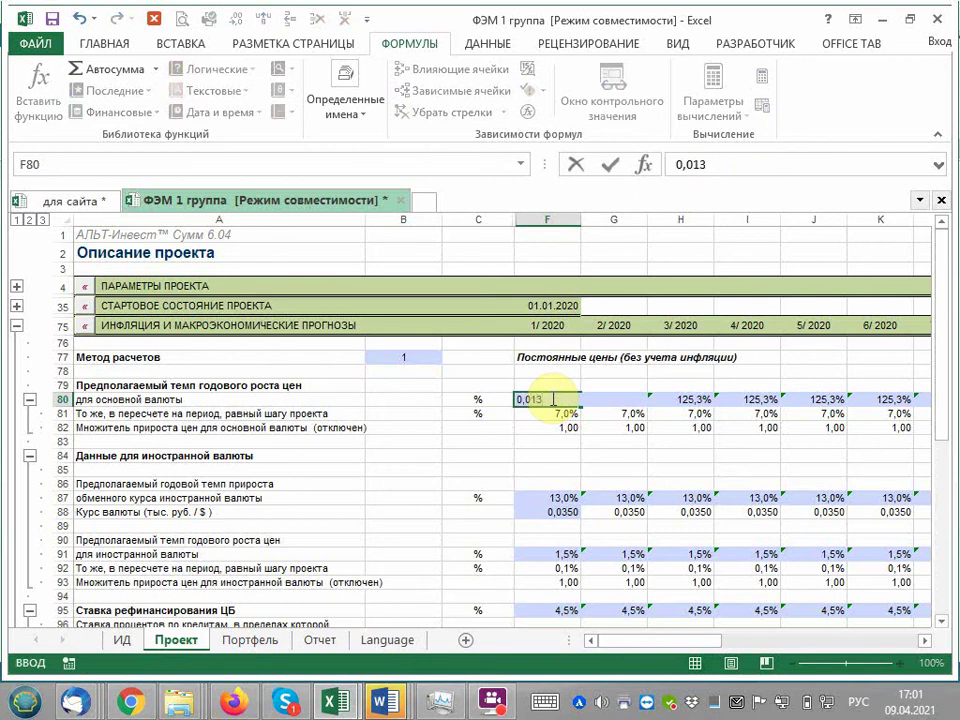
pyautogui.press('Return')
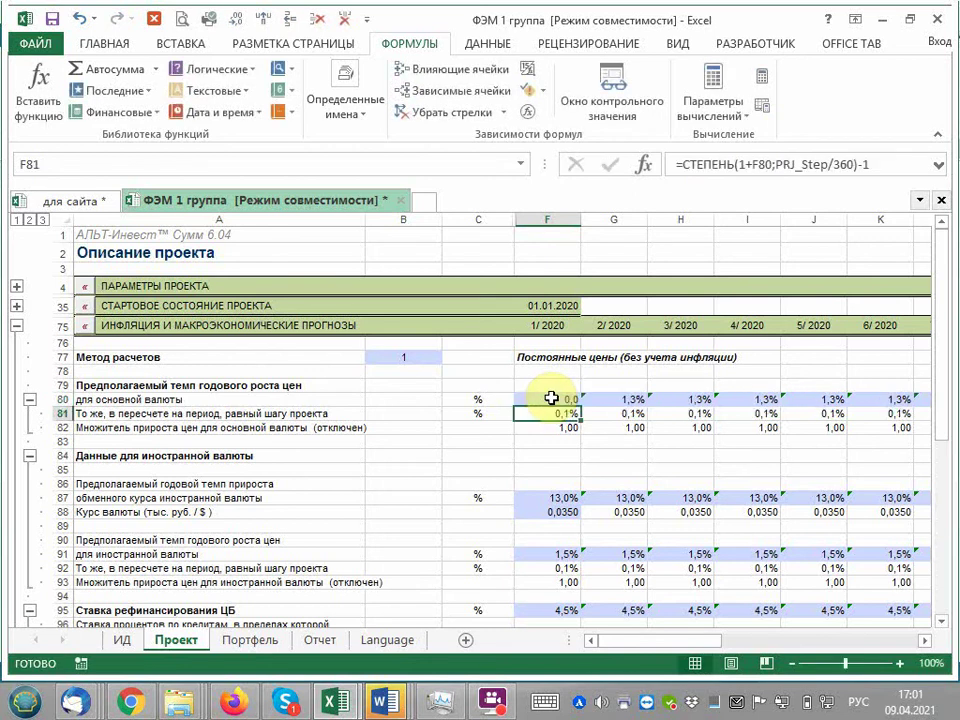
pyautogui.click(551, 398)
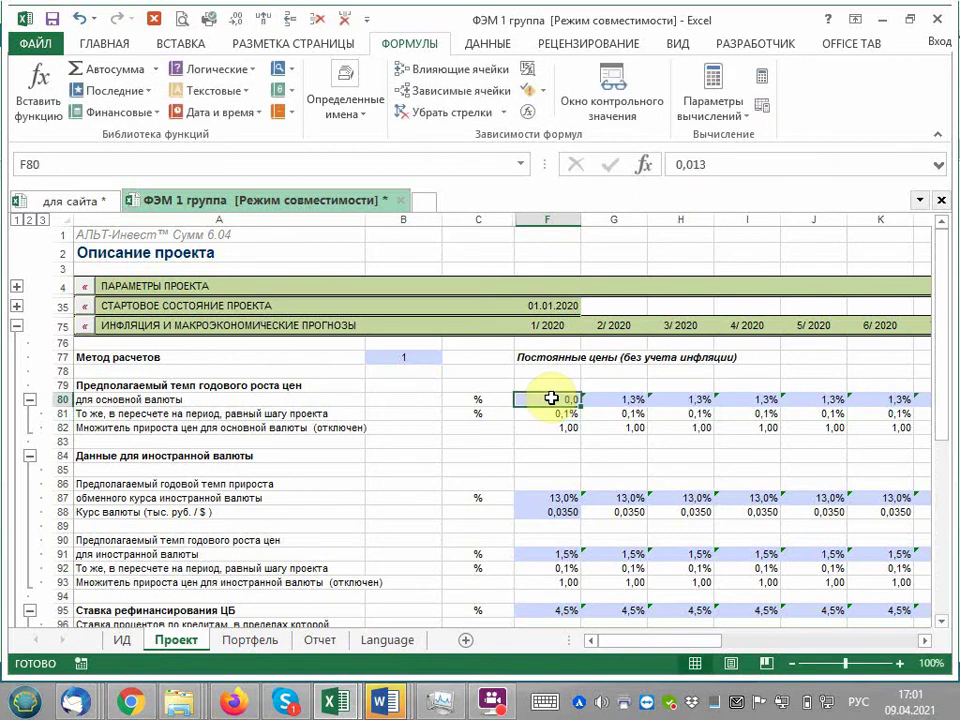
# - Format F80 as a percentage with two decimals so it shows 1,30%
pyautogui.click(106, 45)
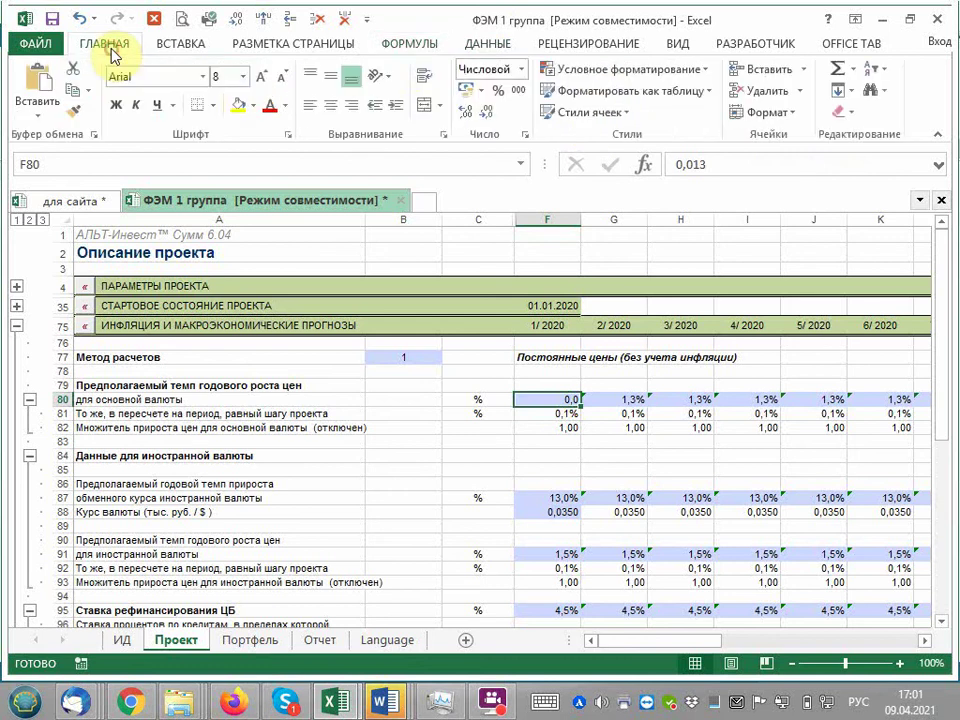
pyautogui.click(494, 93)
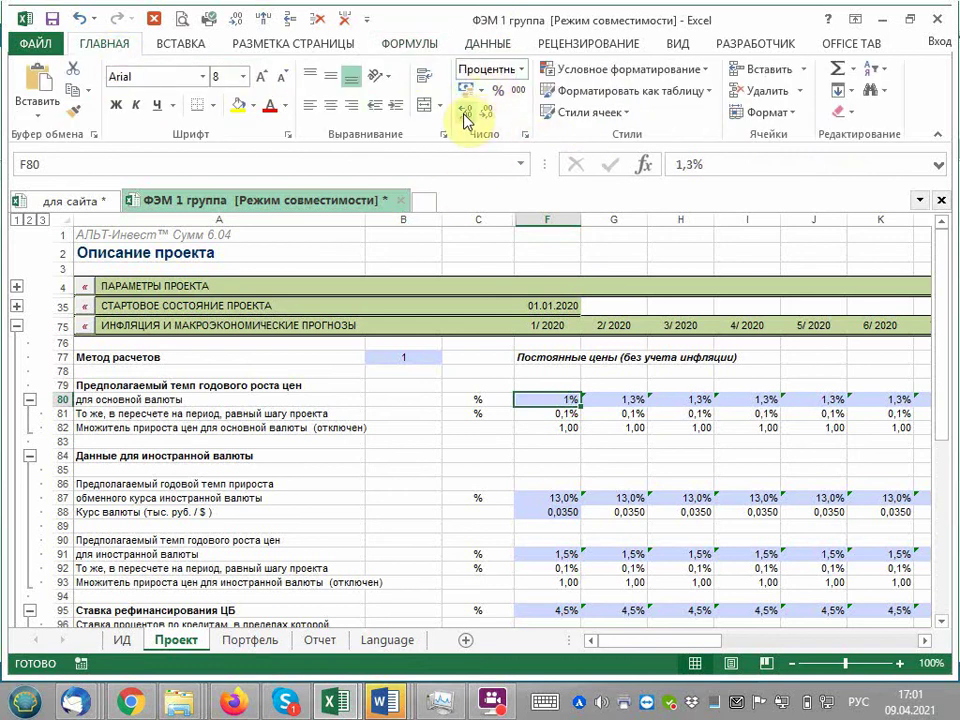
pyautogui.click(466, 117)
pyautogui.click(466, 117)
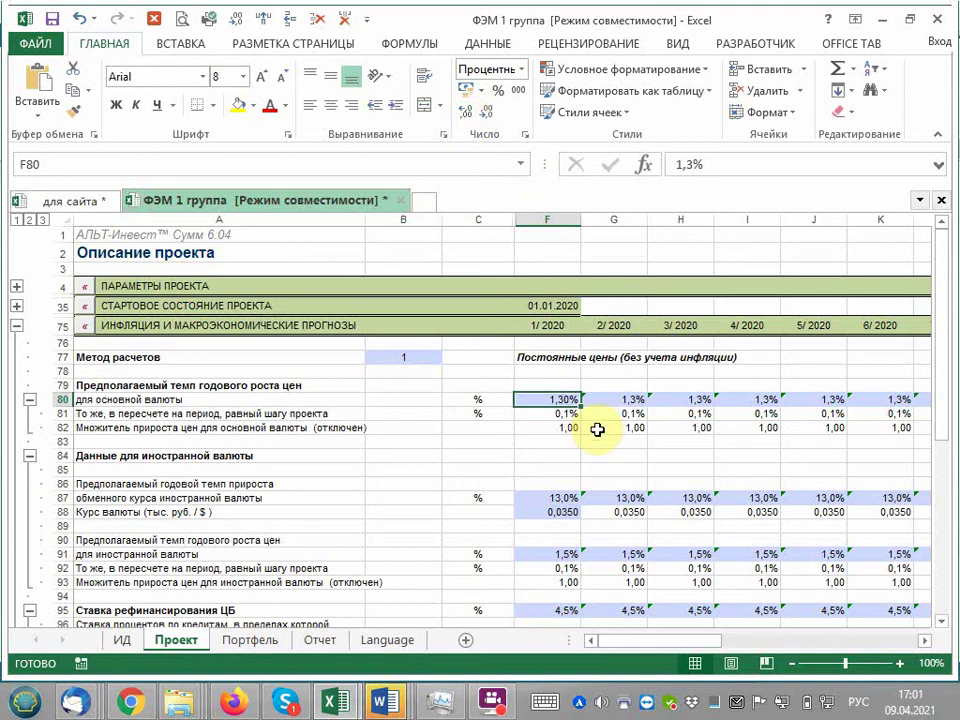
pyautogui.scroll(-5, 508, 465)
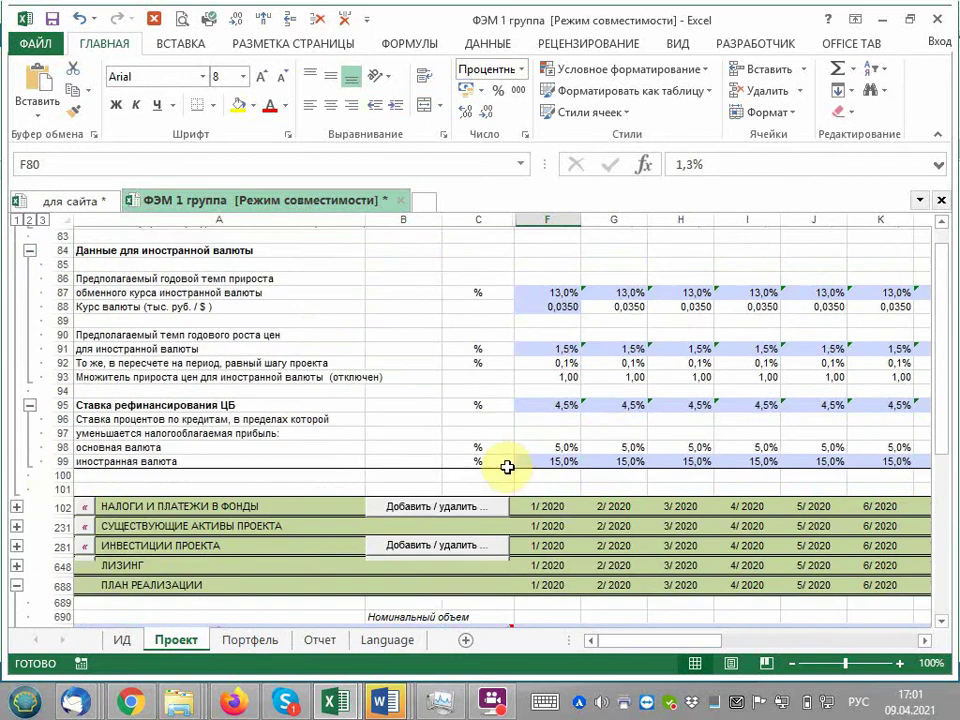
pyautogui.scroll(5, 26, 450)
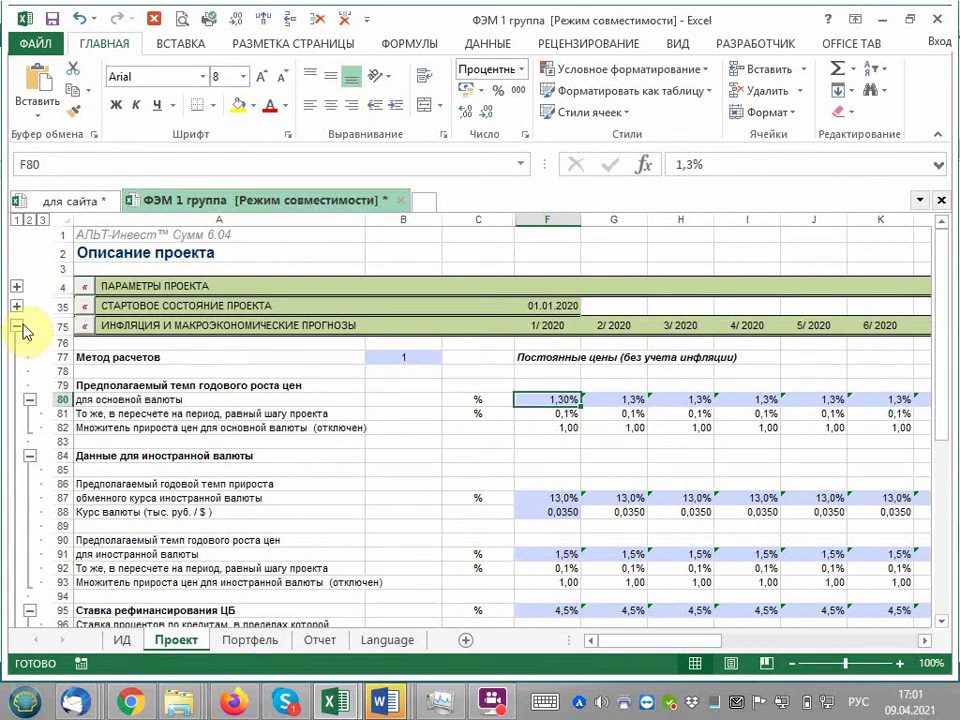
# - Collapse the row 75 inflation forecast group, save, and move down to ЦЕНА СЫРЬЯ И МАТЕРИАЛОВ
pyautogui.click(19, 326)
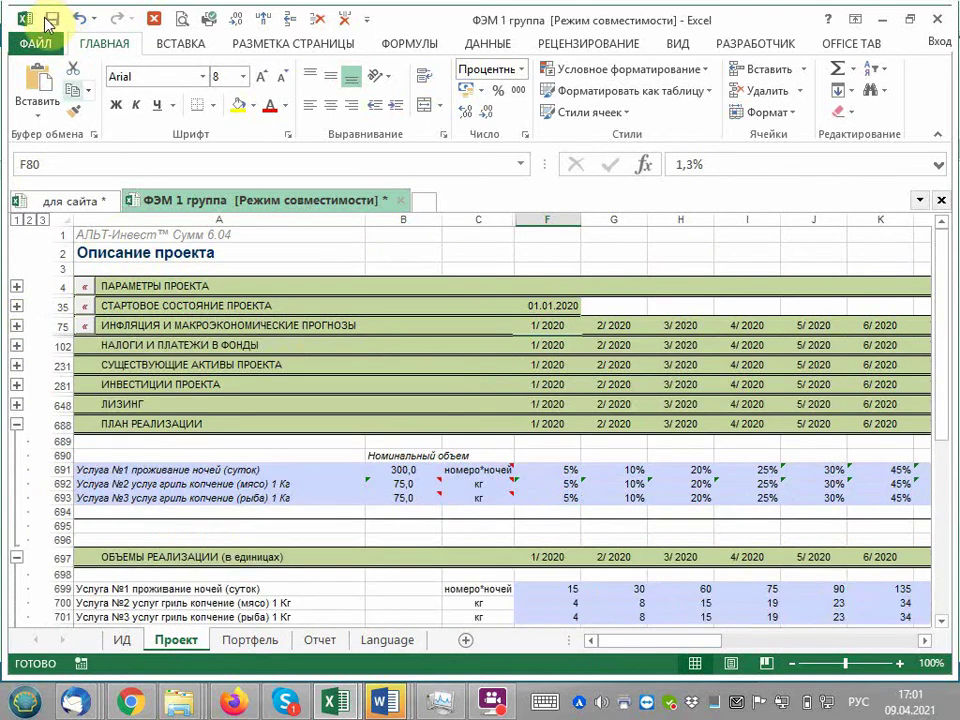
pyautogui.click(50, 20)
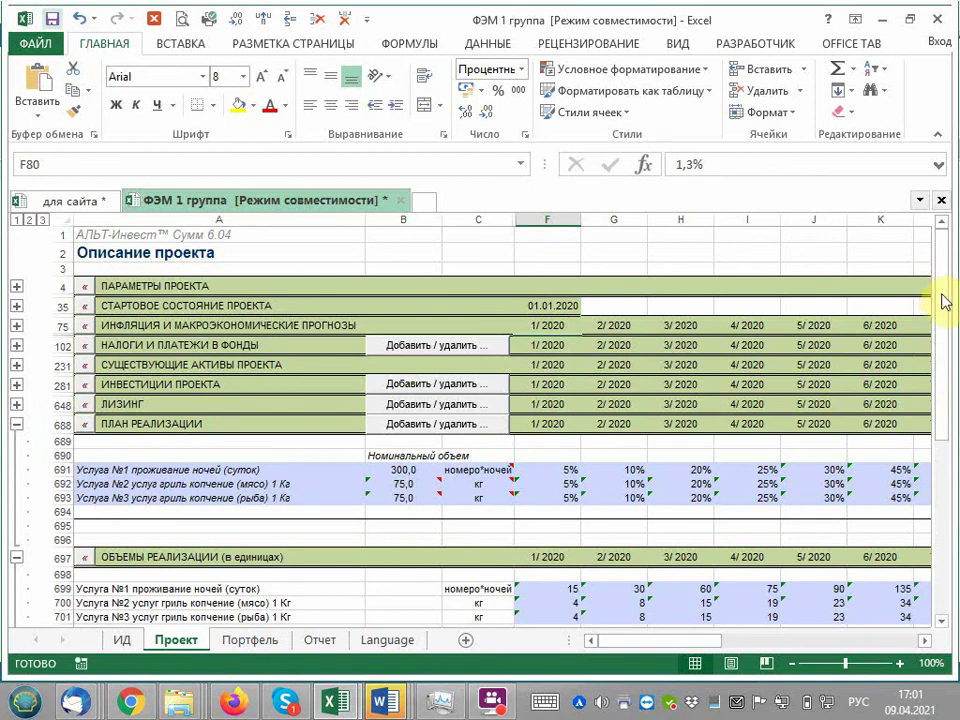
pyautogui.moveTo(946, 293)
pyautogui.mouseDown()
pyautogui.moveTo(950, 610)
pyautogui.moveTo(949, 392)
pyautogui.mouseUp()
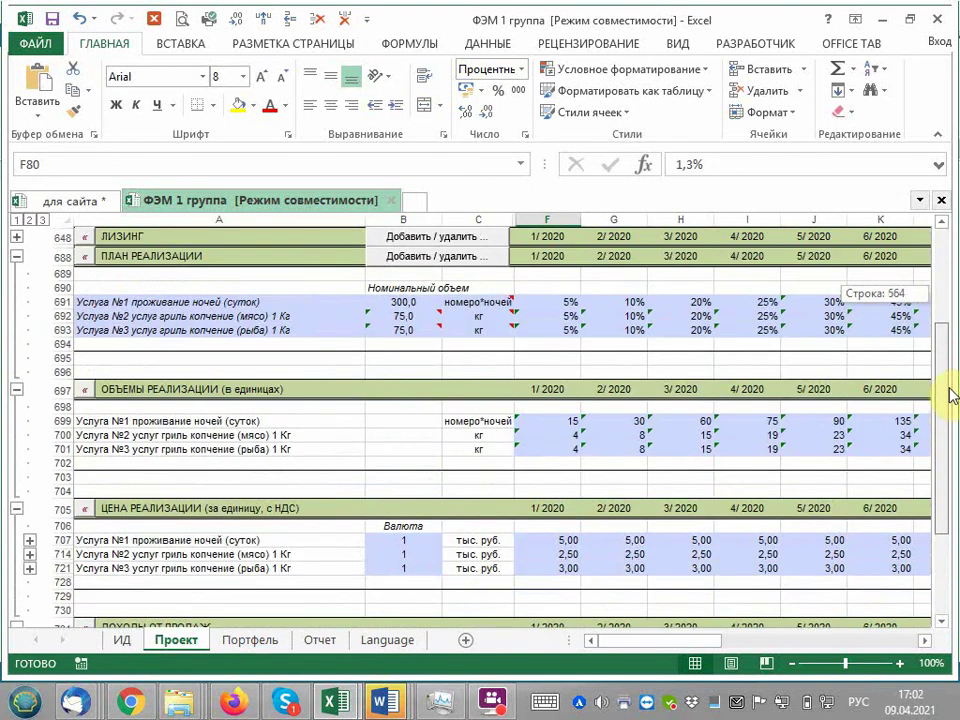
pyautogui.scroll(-3, 462, 605)
pyautogui.scroll(-1, 462, 605)
pyautogui.scroll(-3, 460, 604)
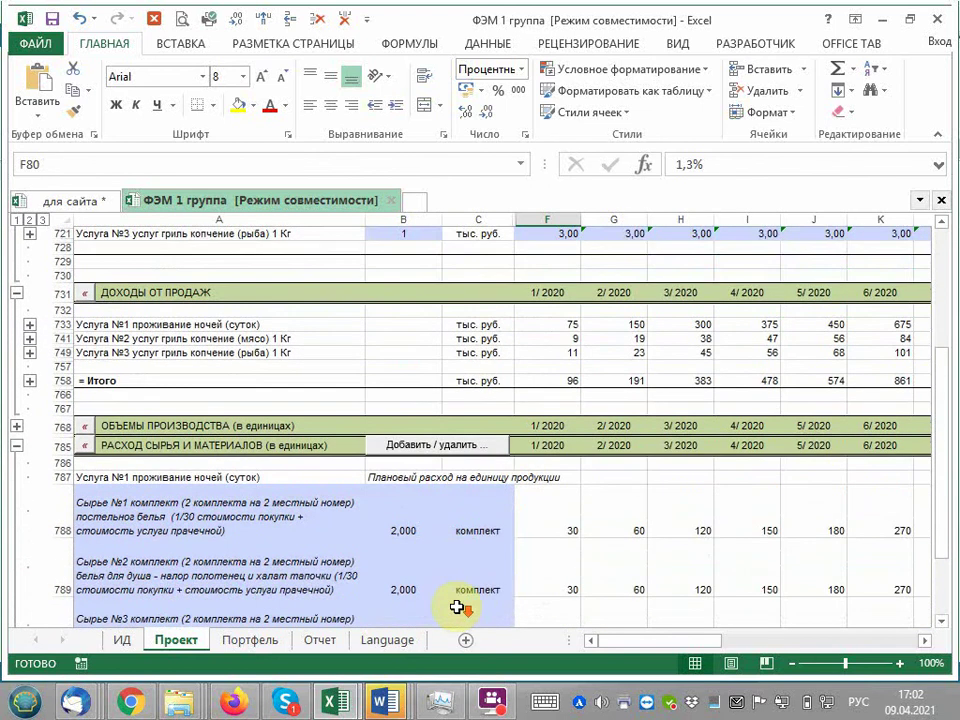
pyautogui.scroll(-3, 422, 548)
pyautogui.scroll(-3, 410, 542)
pyautogui.scroll(-1, 394, 549)
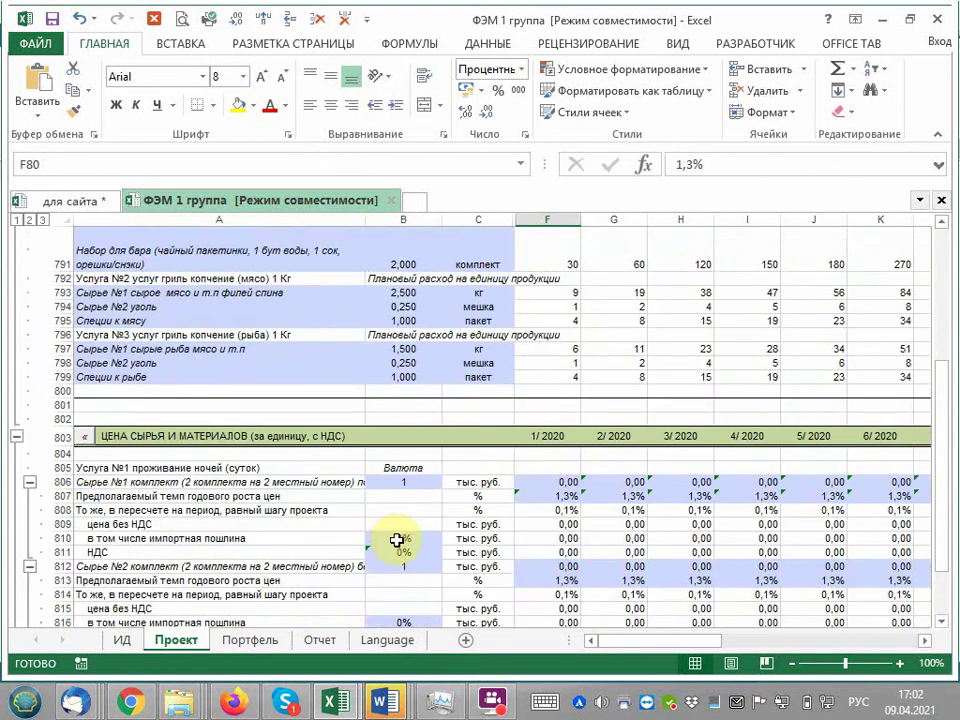
pyautogui.scroll(-2, 397, 540)
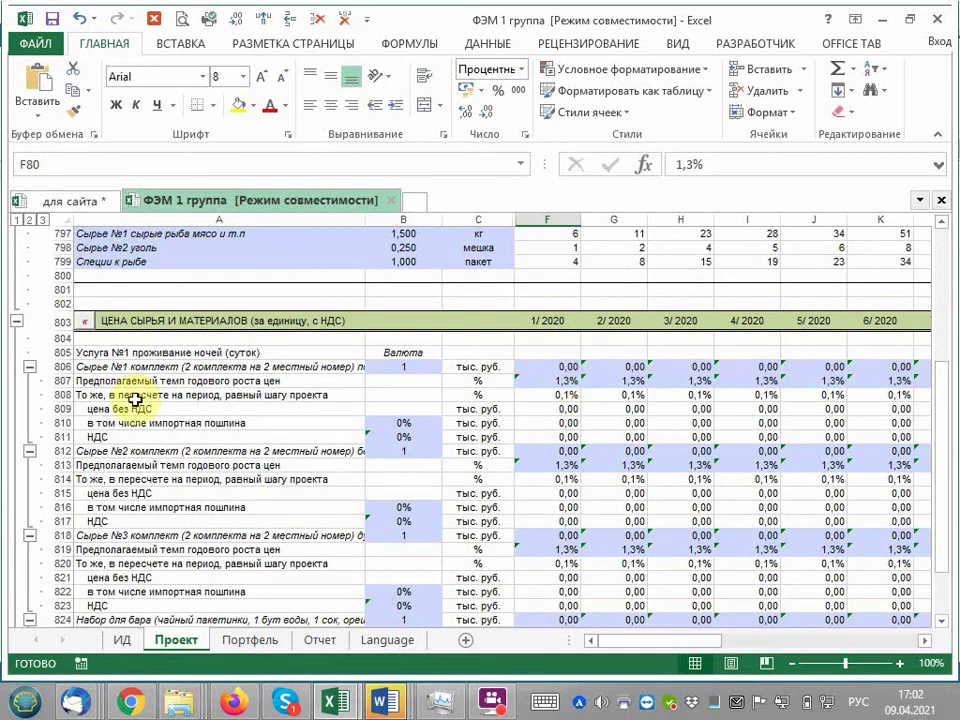
# - Collapse the detail rows under the raw-material items, including rows 818, 824, 831, 837, 843, 850, 856
pyautogui.click(30, 369)
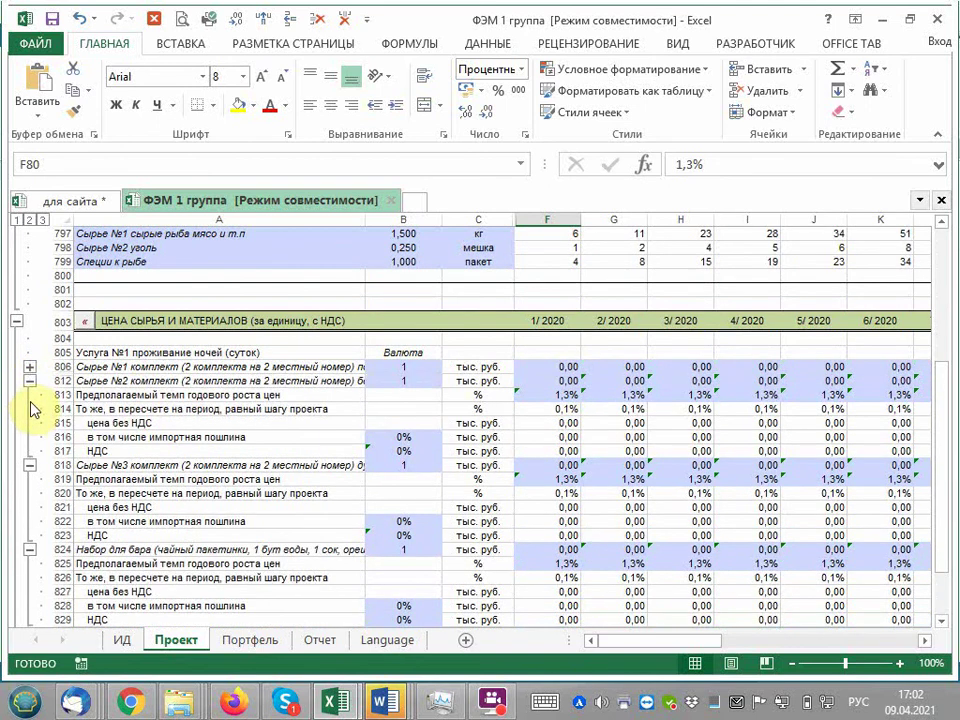
pyautogui.click(30, 381)
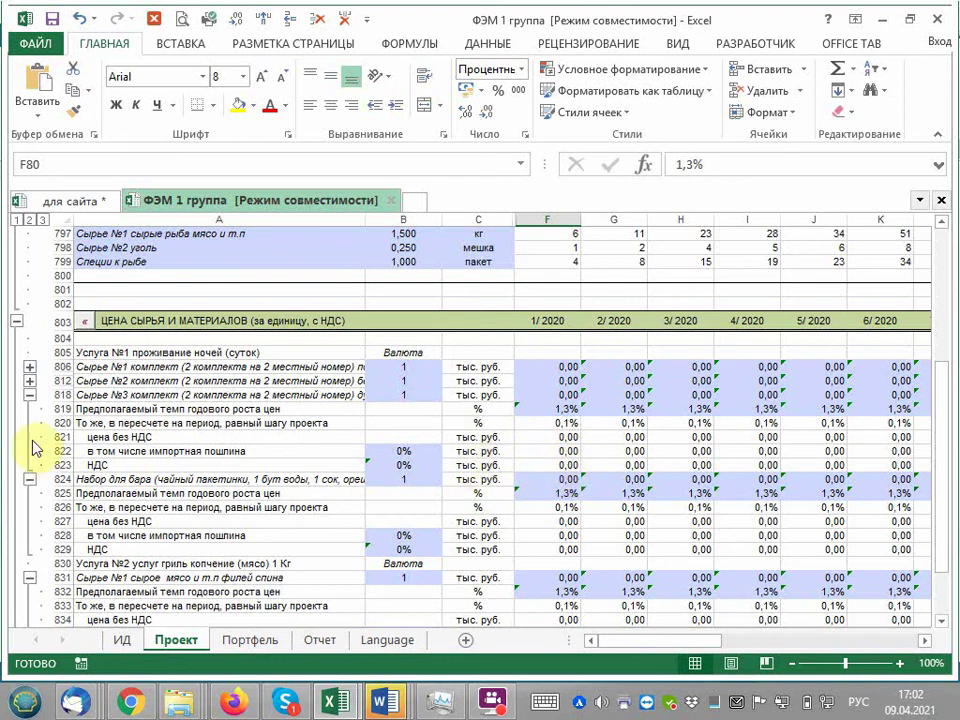
pyautogui.click(30, 396)
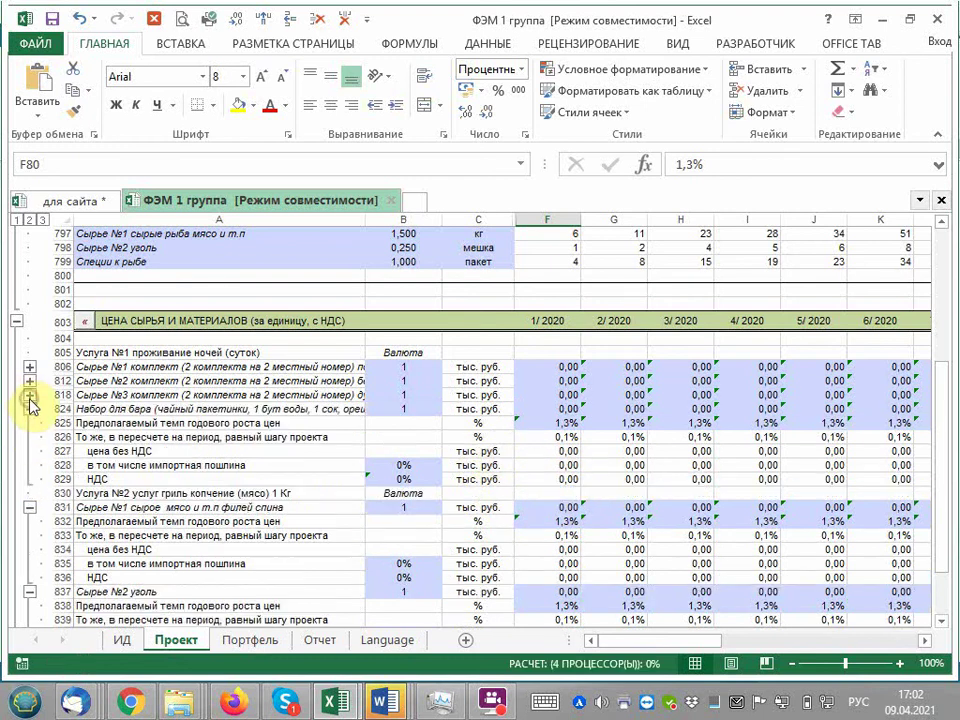
pyautogui.click(30, 409)
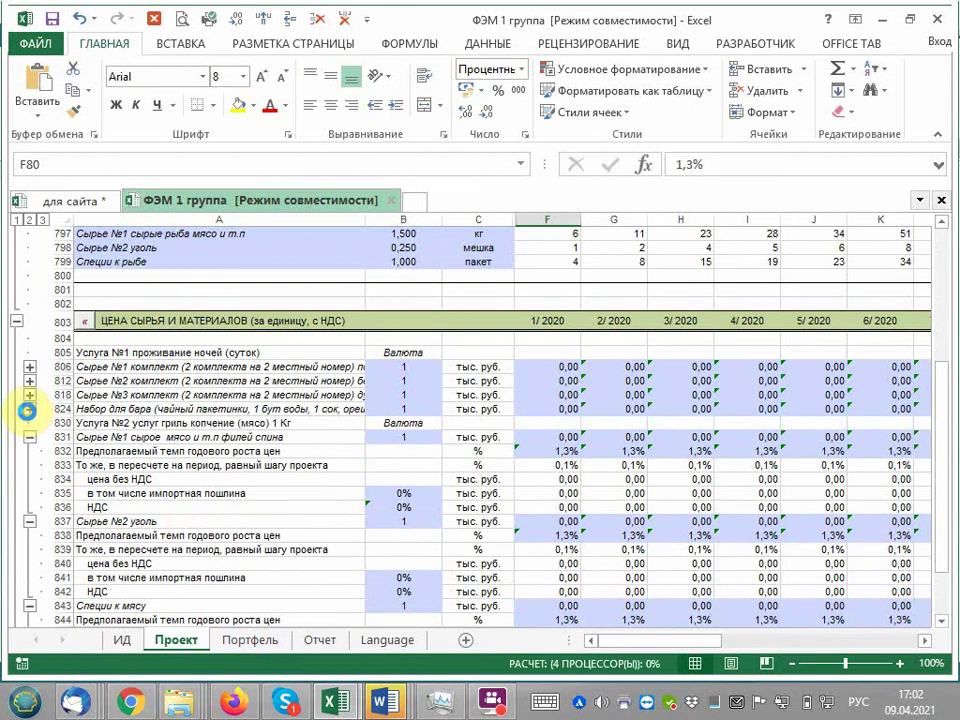
pyautogui.click(30, 437)
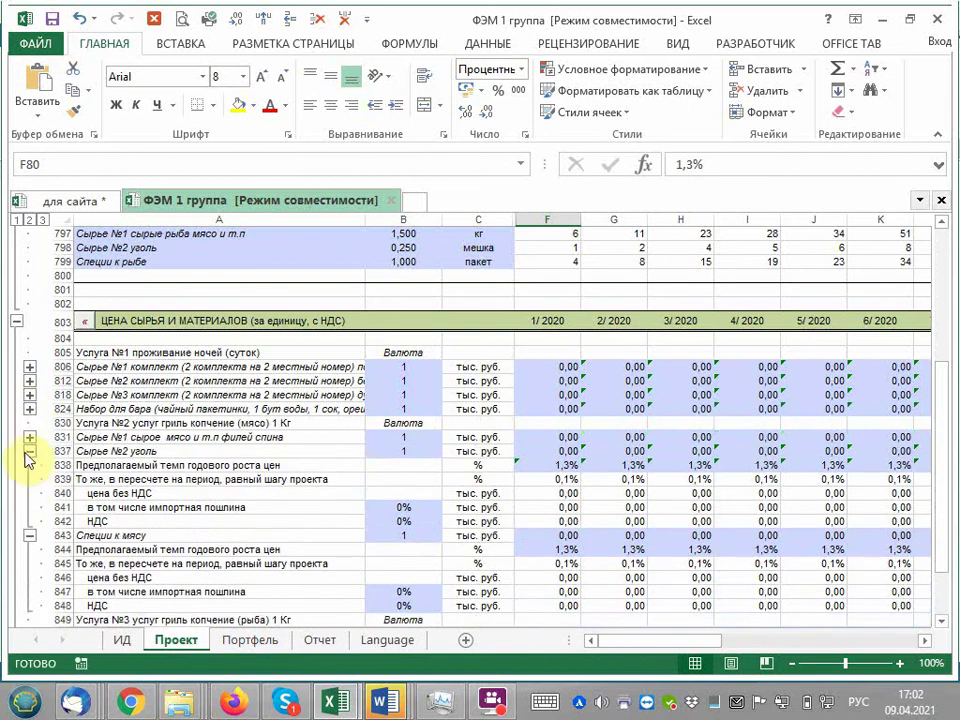
pyautogui.click(30, 451)
pyautogui.click(30, 465)
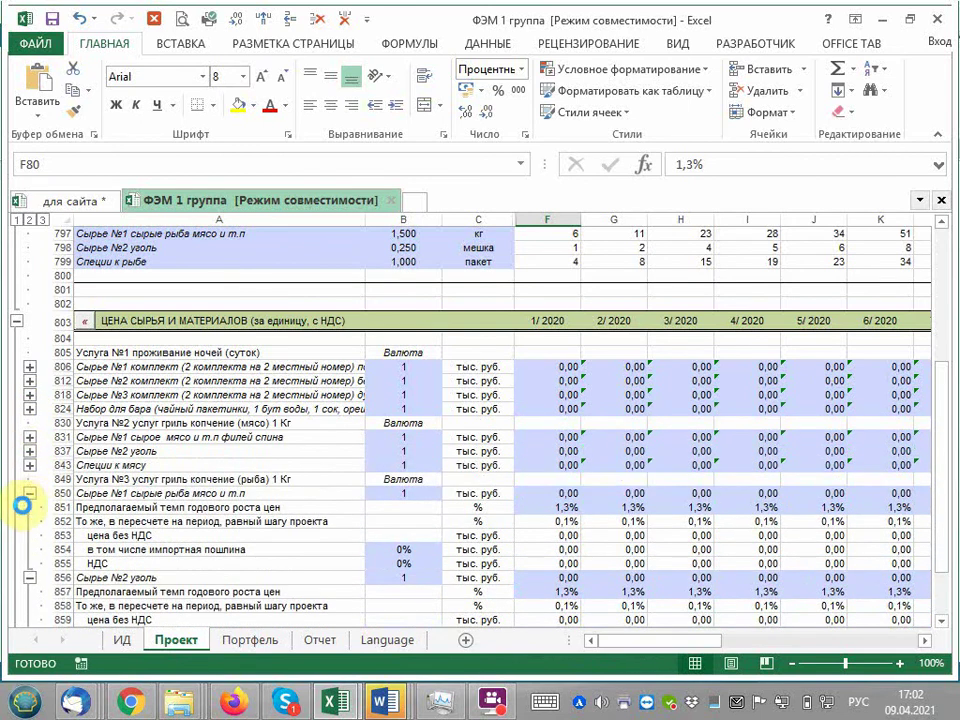
pyautogui.click(31, 494)
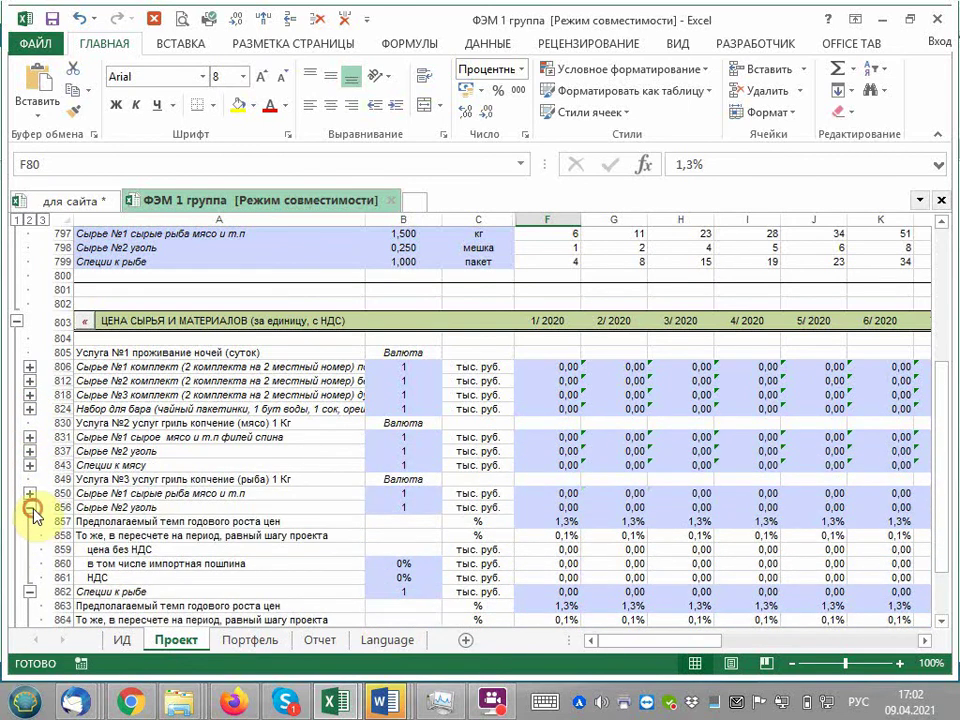
pyautogui.click(30, 507)
# - Collapse the detail rows under the spices row 862
pyautogui.click(30, 521)
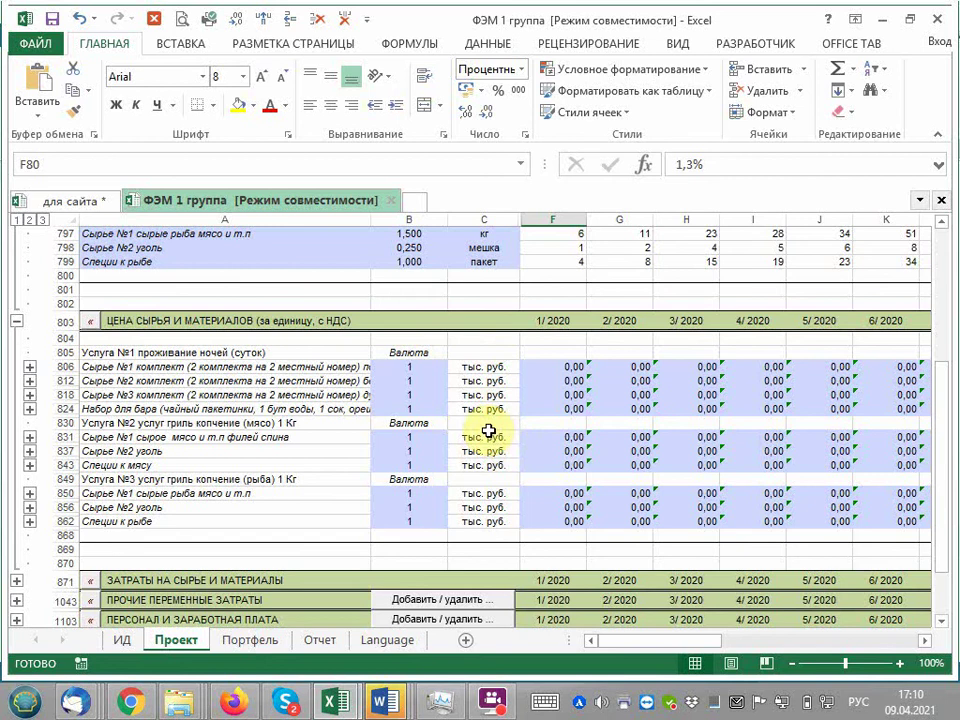
# - Price service 2's meat fillet in F831 at 0,35 for every month, correcting a mistaken 350
pyautogui.click(555, 367)
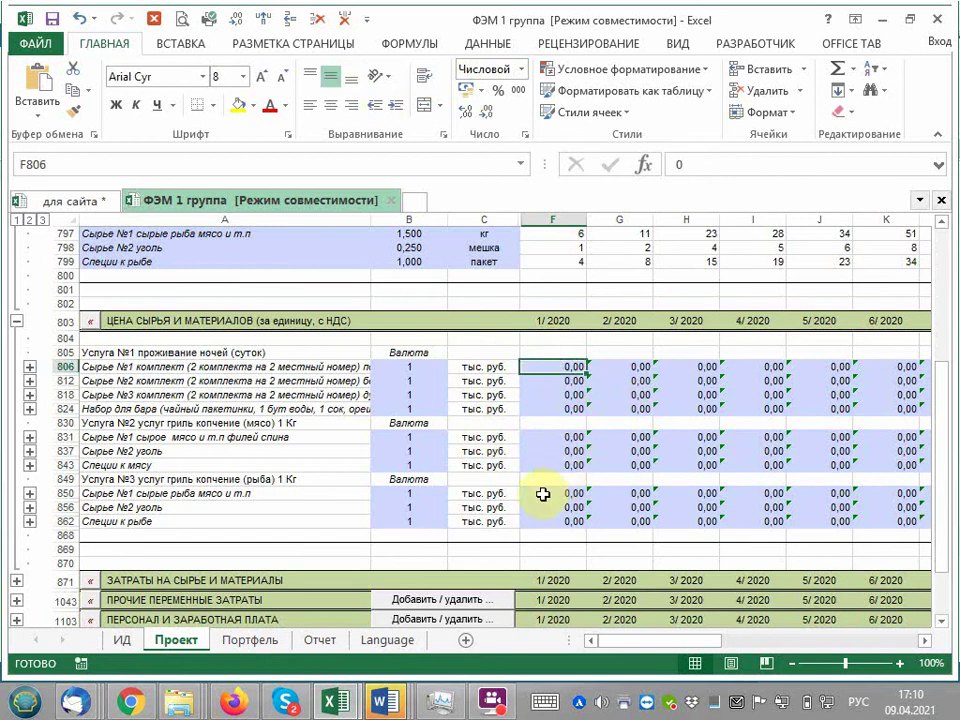
pyautogui.click(559, 437)
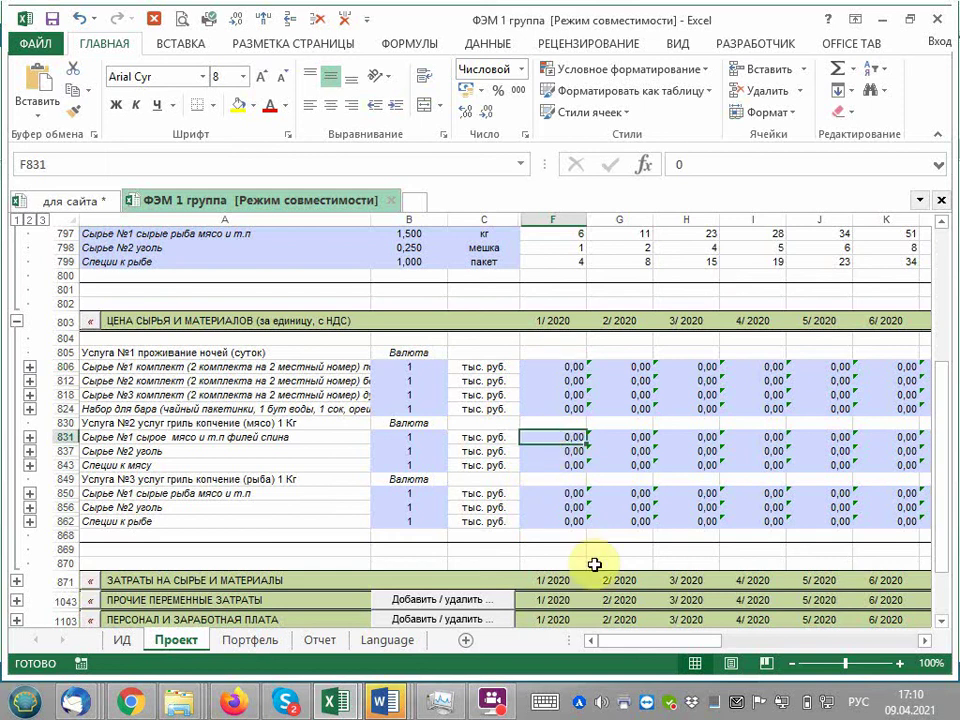
pyautogui.write('350')
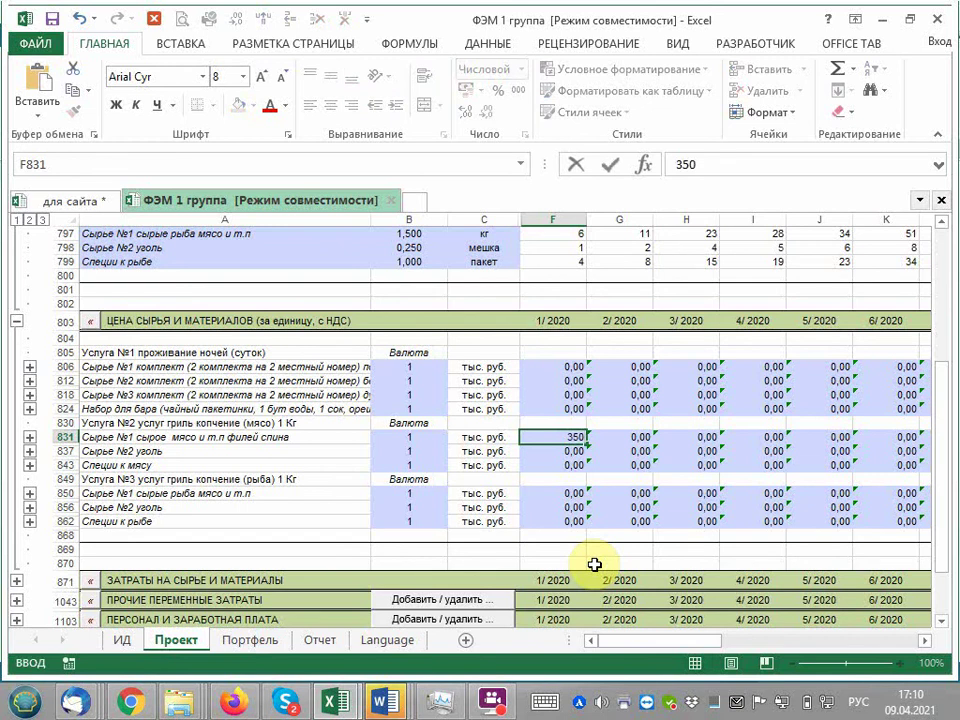
pyautogui.press('Return')
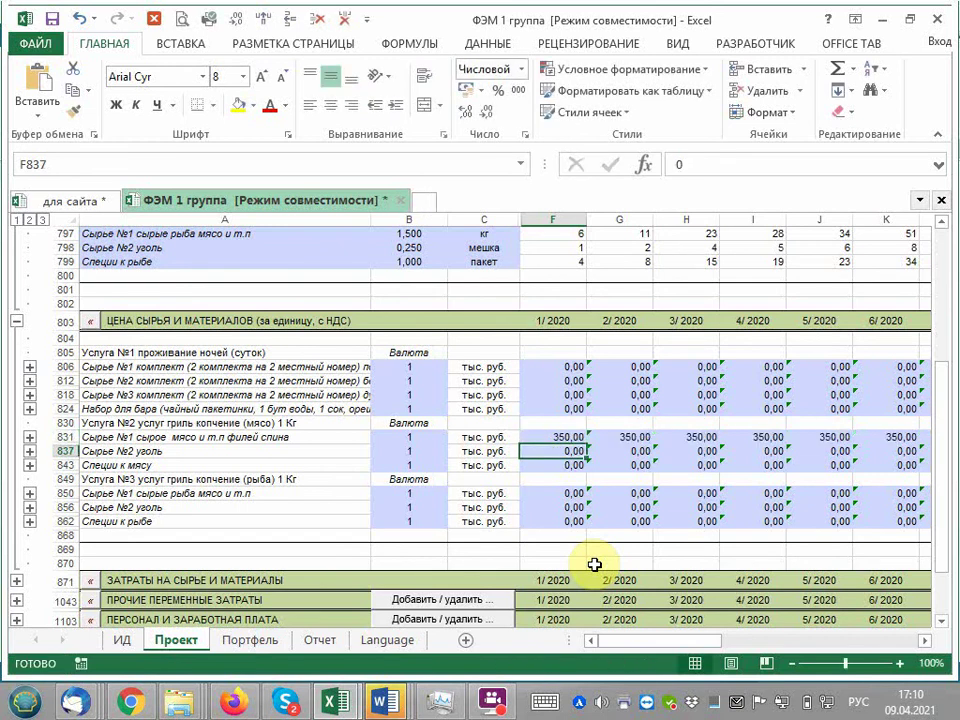
pyautogui.press('Up')
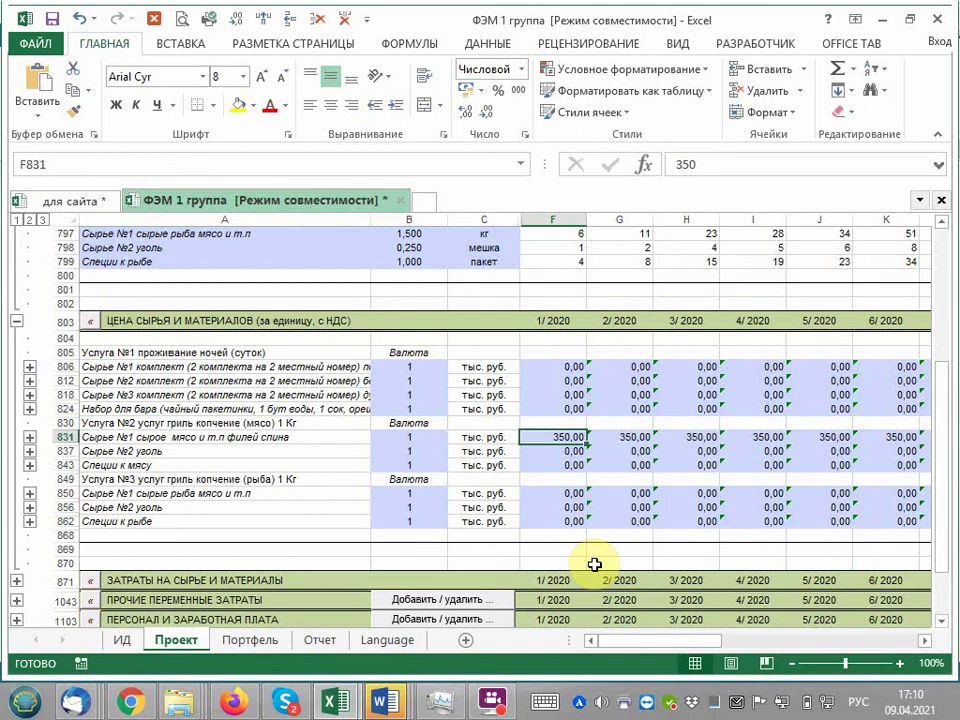
pyautogui.write('0,35')
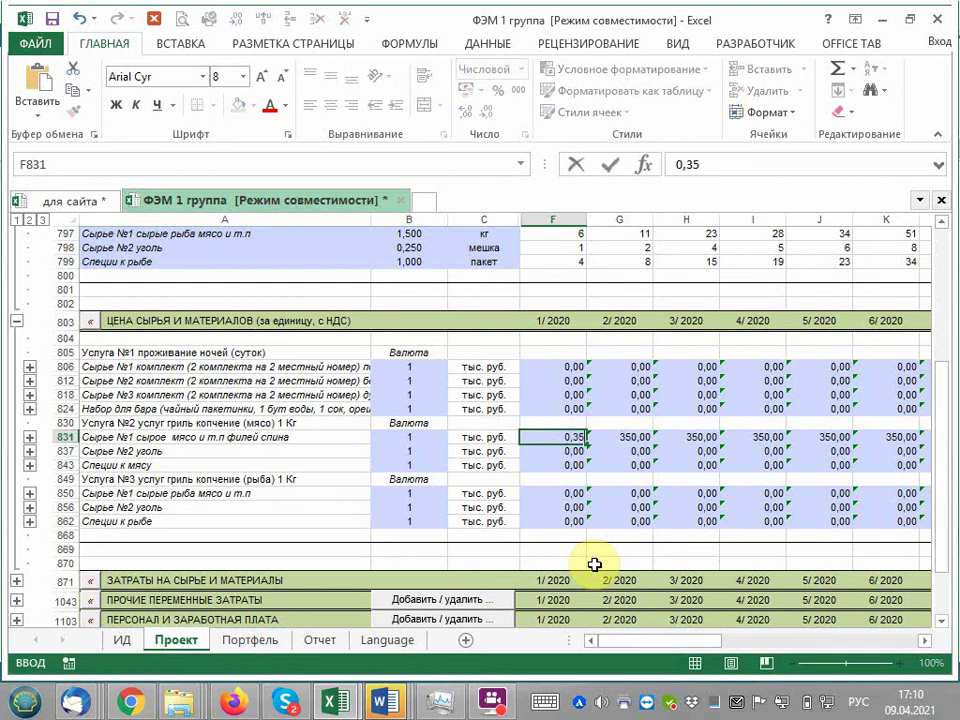
pyautogui.press('Return')
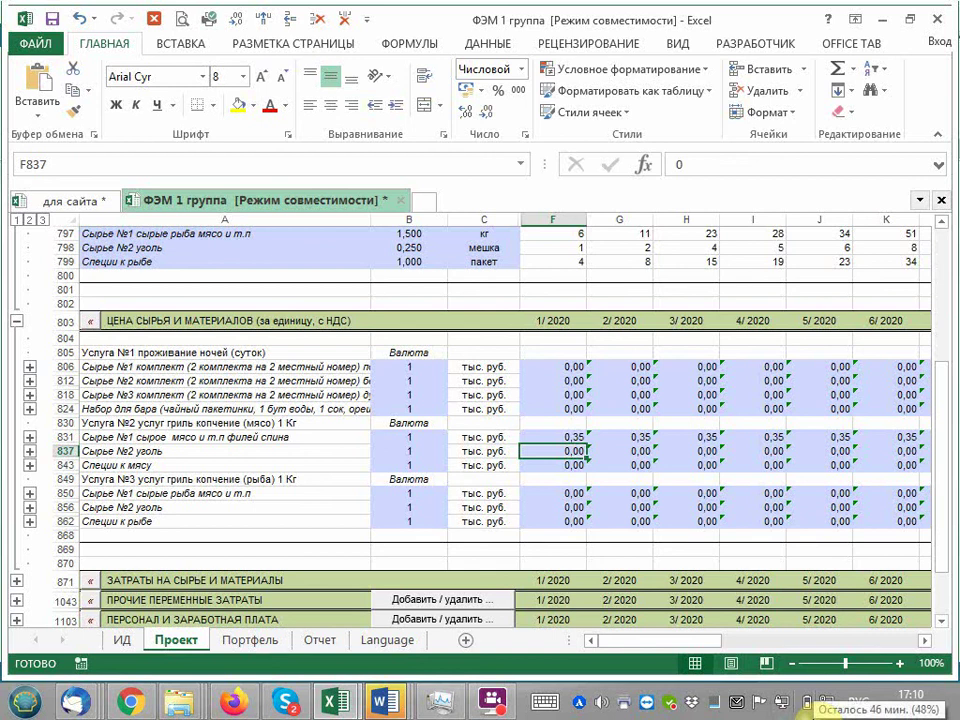
# - Set service 2's coal price in F837 to 0,12 for every month
pyautogui.scroll(1, 500, 414)
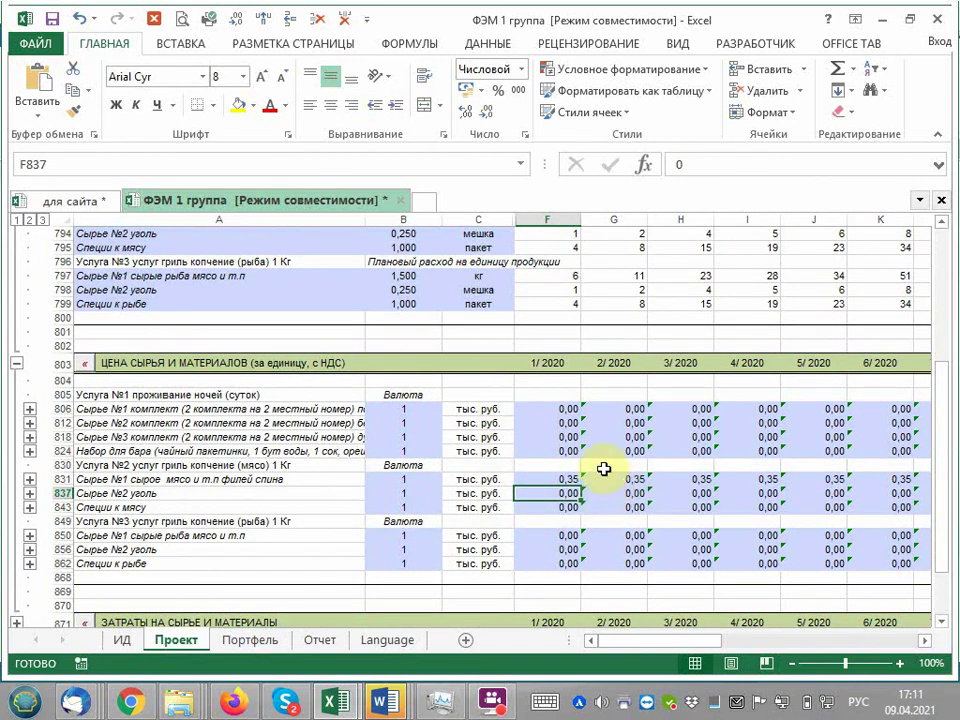
pyautogui.write('0,1')
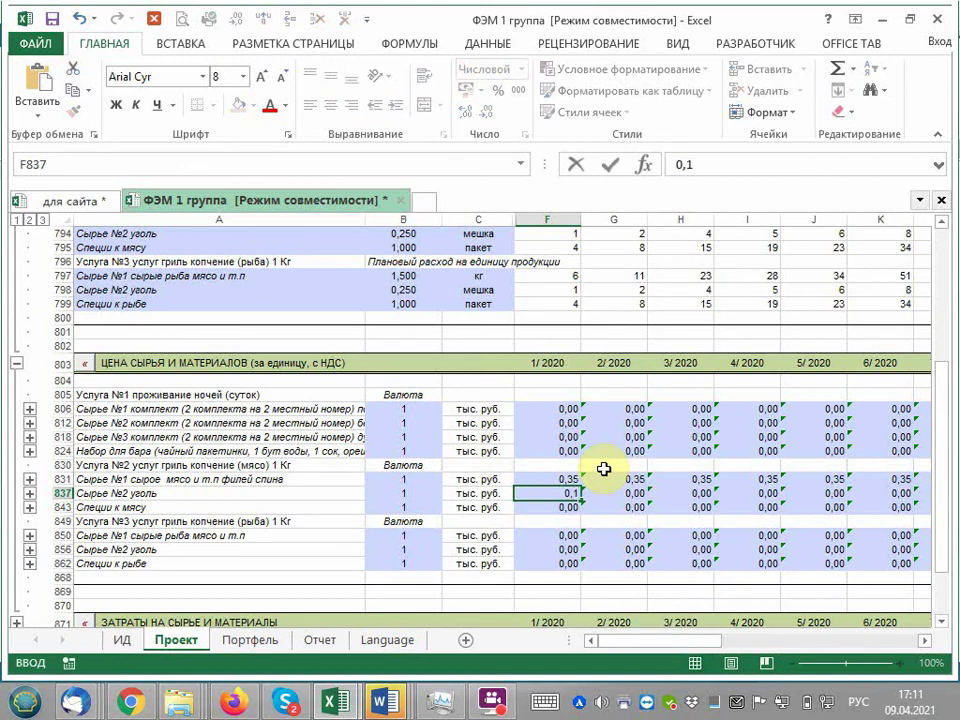
pyautogui.press('Return')
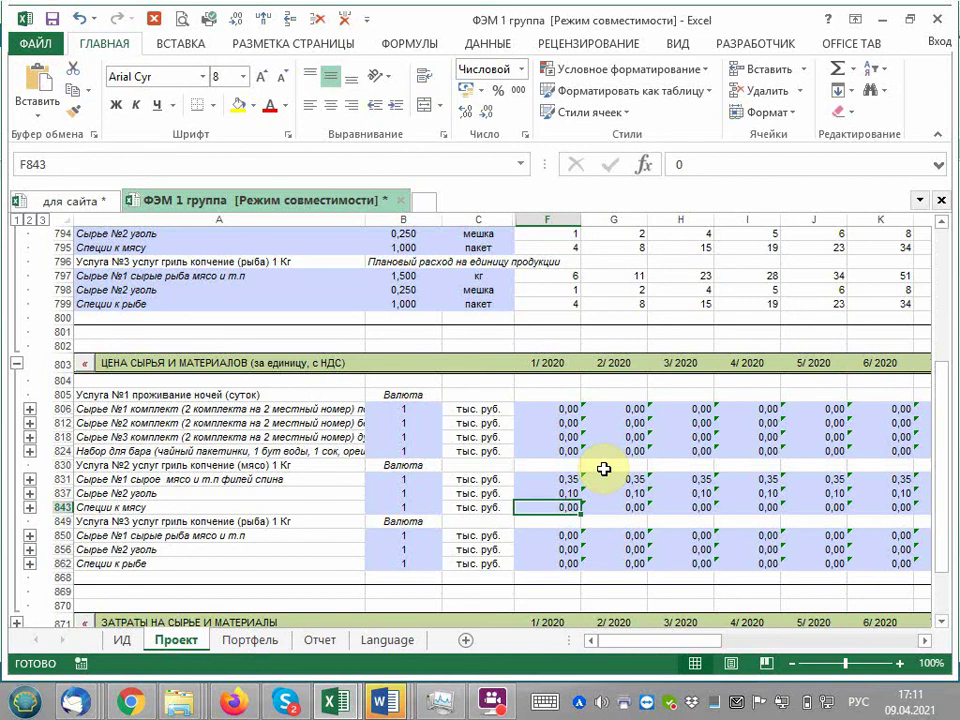
pyautogui.press('Up')
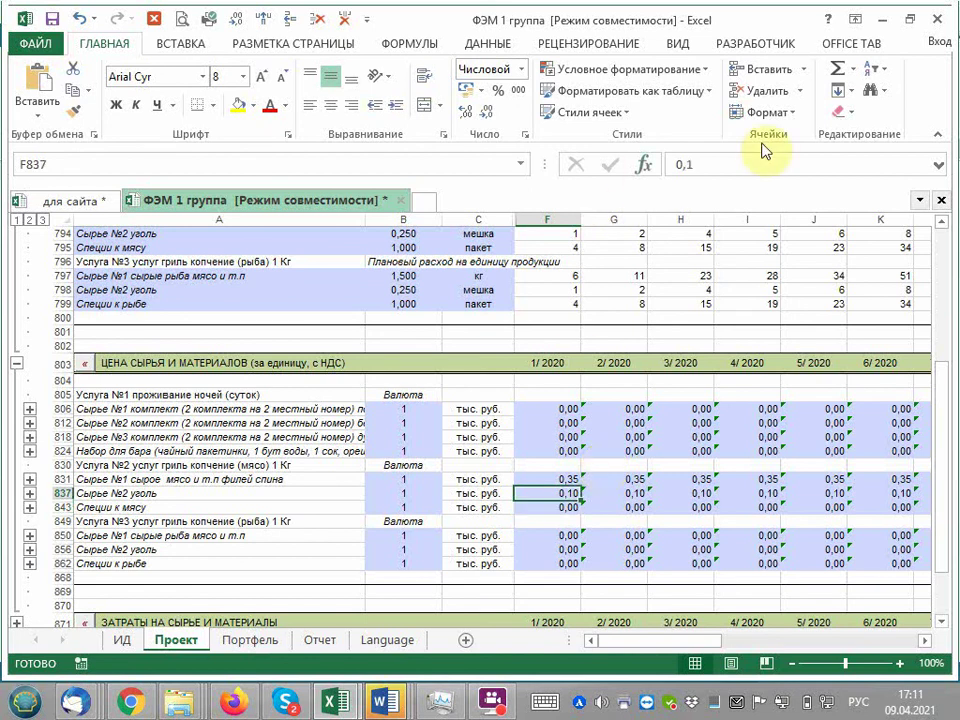
pyautogui.click(732, 172)
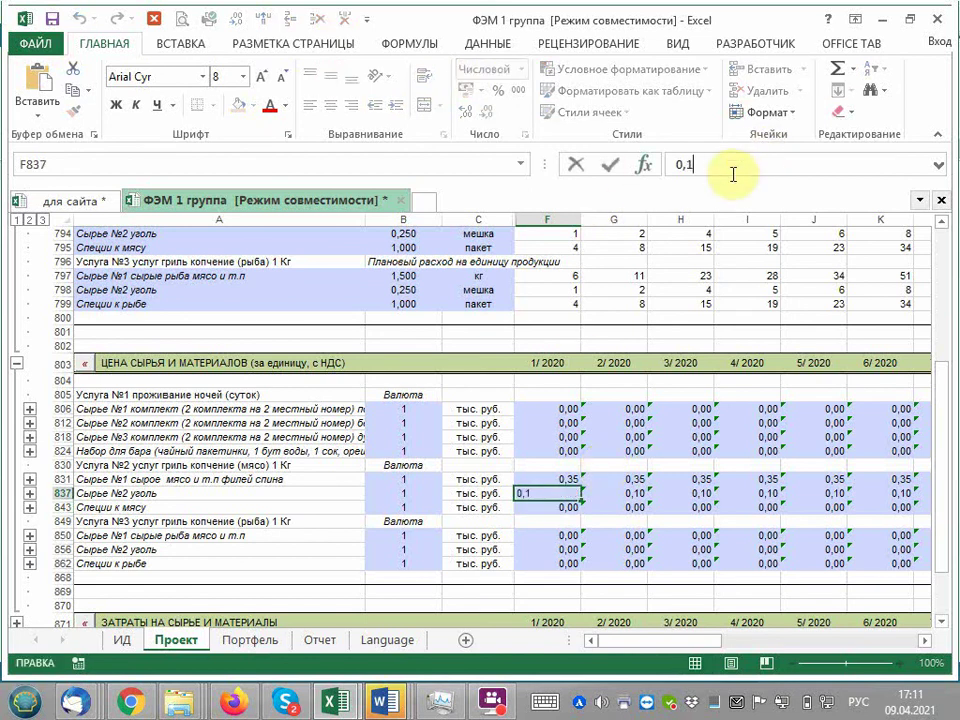
pyautogui.write('2')
pyautogui.press('Return')
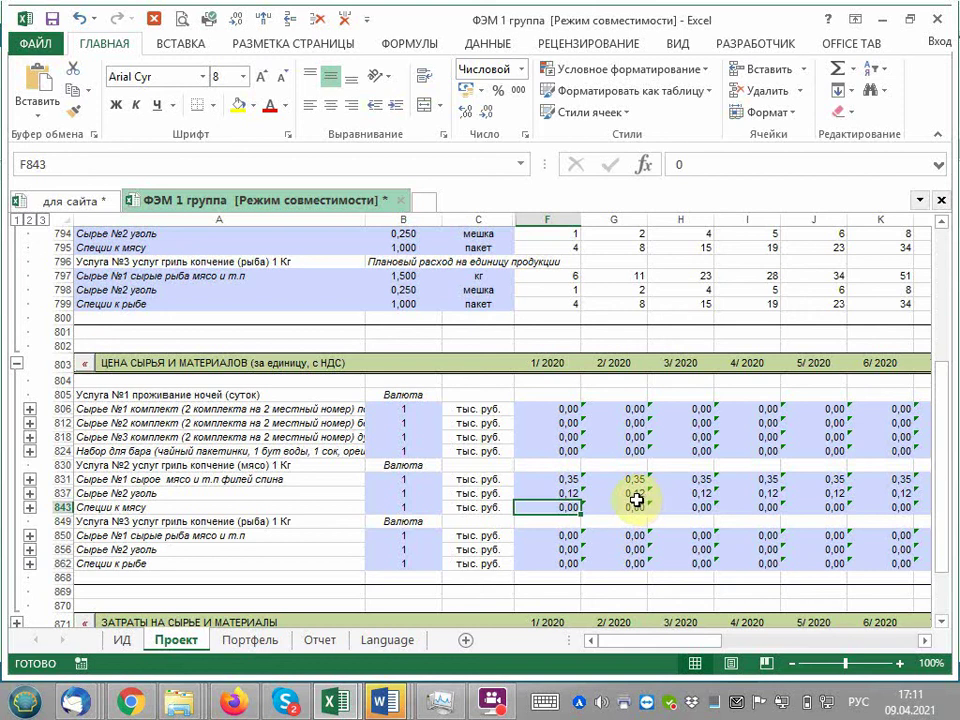
# - Set service 2's meat spices price in F843 to 0,015
pyautogui.click(707, 164)
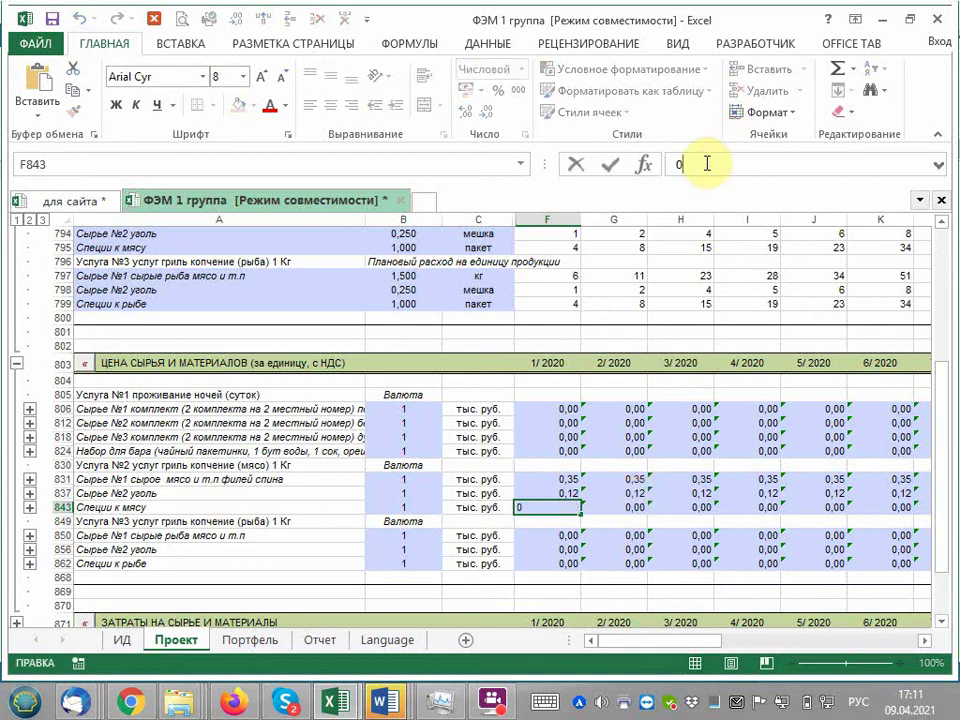
pyautogui.write(',')
pyautogui.write('1')
pyautogui.write('5')
pyautogui.press('Left')
pyautogui.press('Left')
pyautogui.write('0')
pyautogui.press('Return')
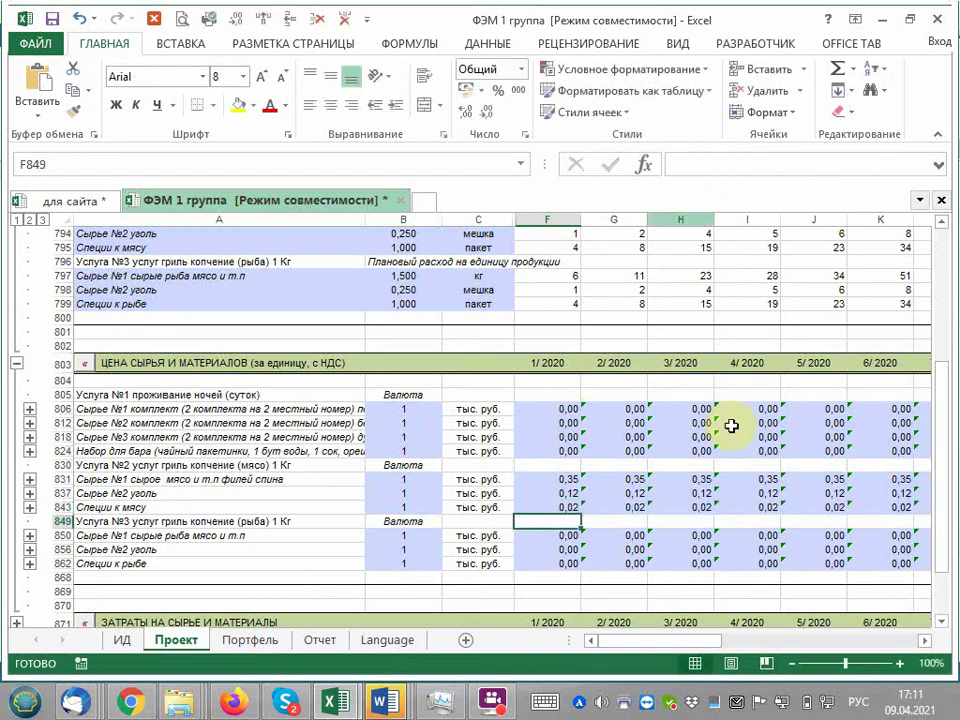
pyautogui.click(566, 535)
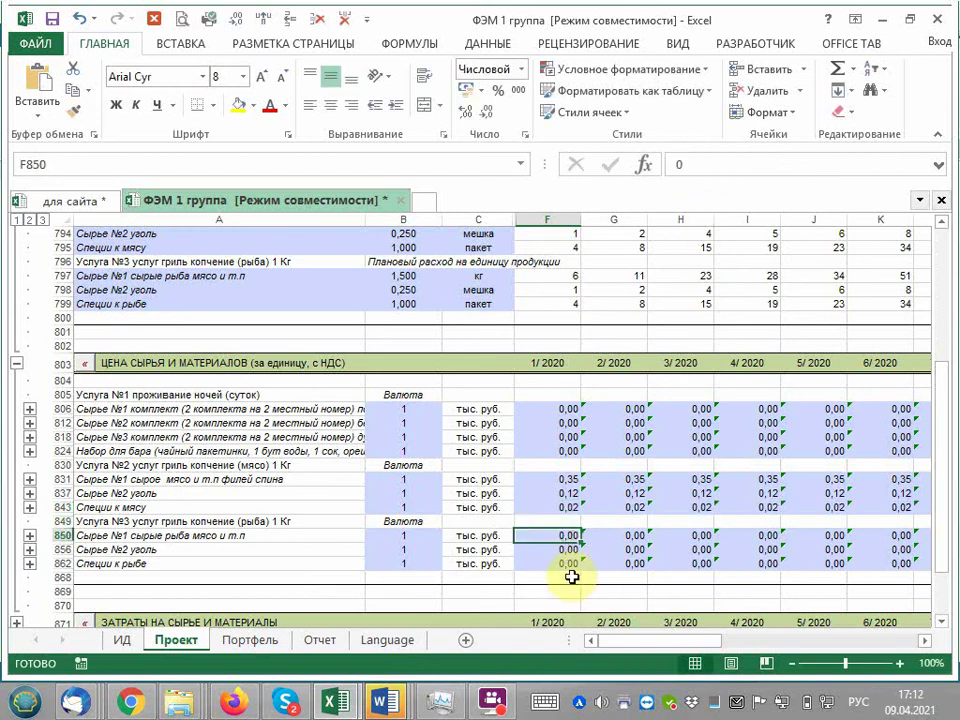
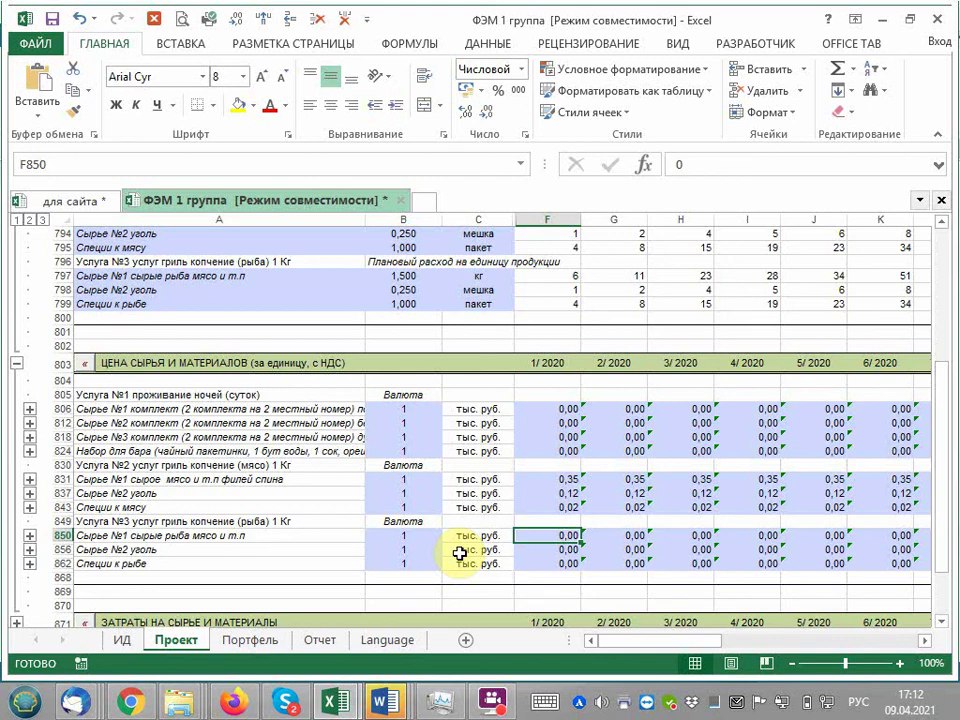
# - Enter unit prices 1,5 for raw fish, 0,12 for coal and 0,015 for fish spices
pyautogui.write('1,5')
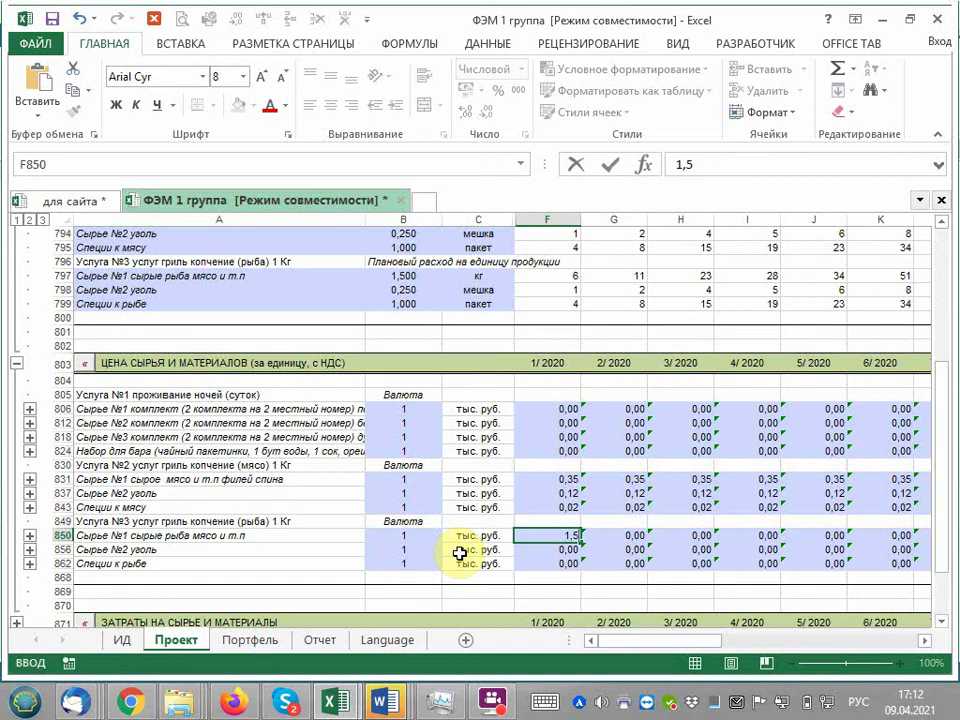
pyautogui.press('Return')
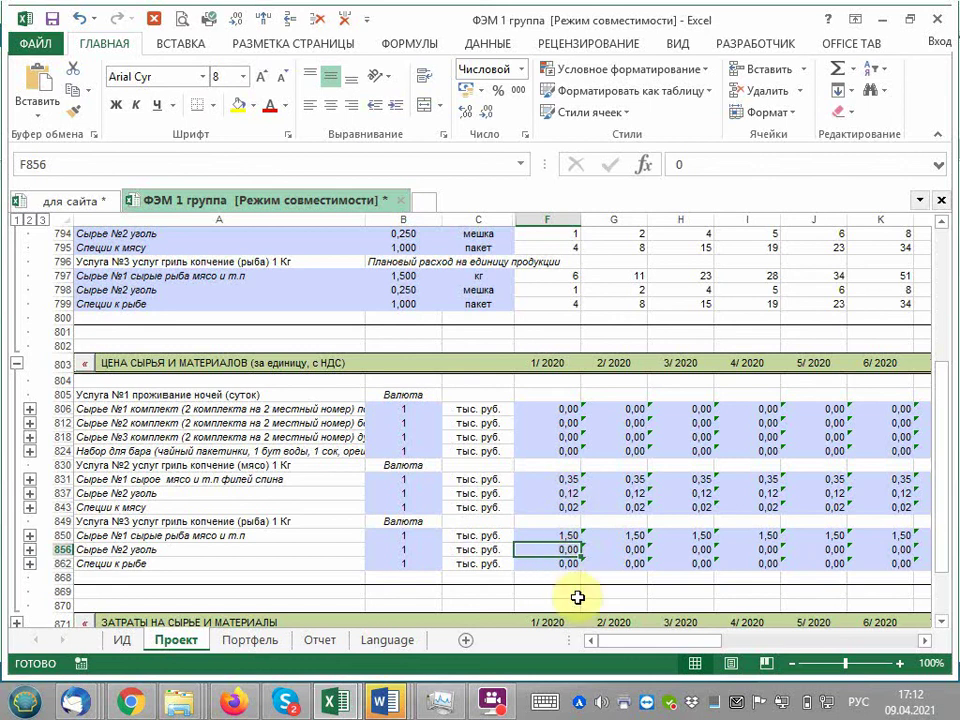
pyautogui.write('0,12')
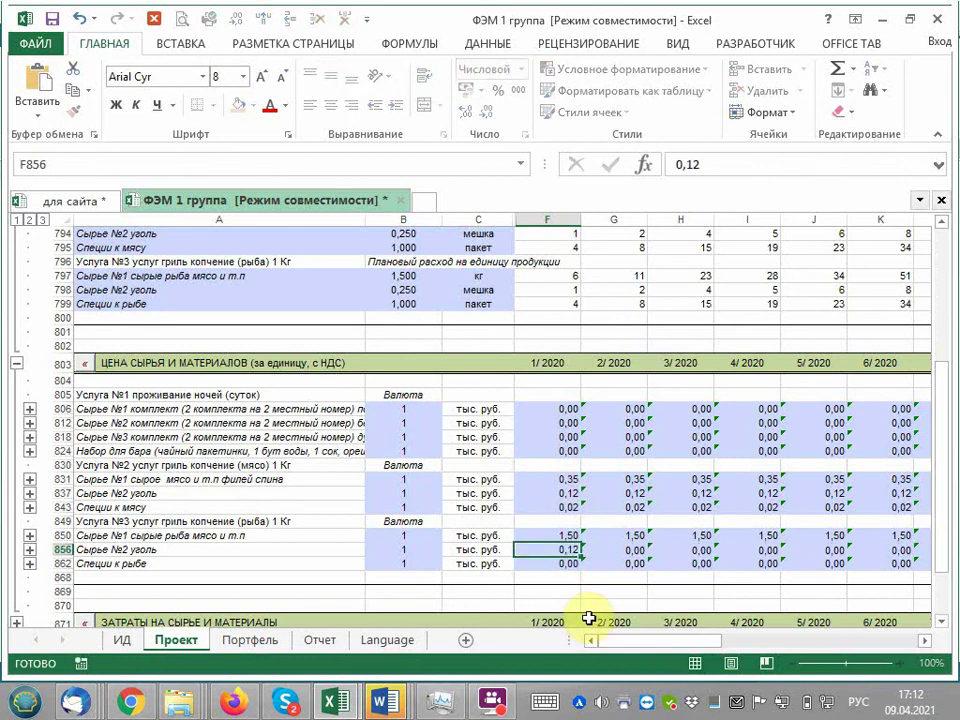
pyautogui.press('Return')
pyautogui.write(',')
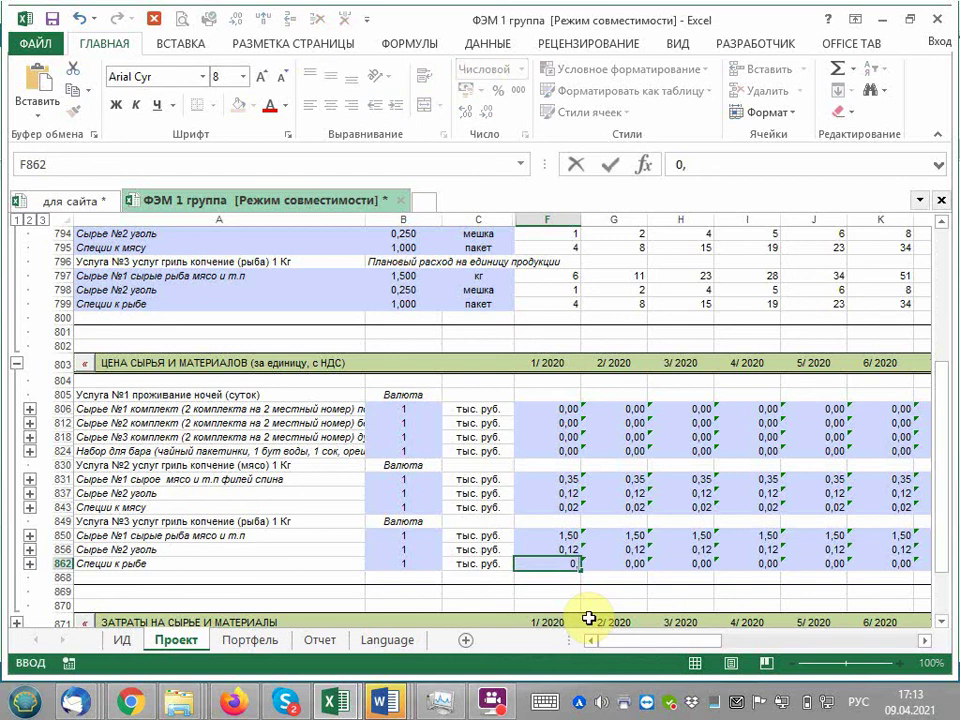
pyautogui.write('015')
pyautogui.press('Return')
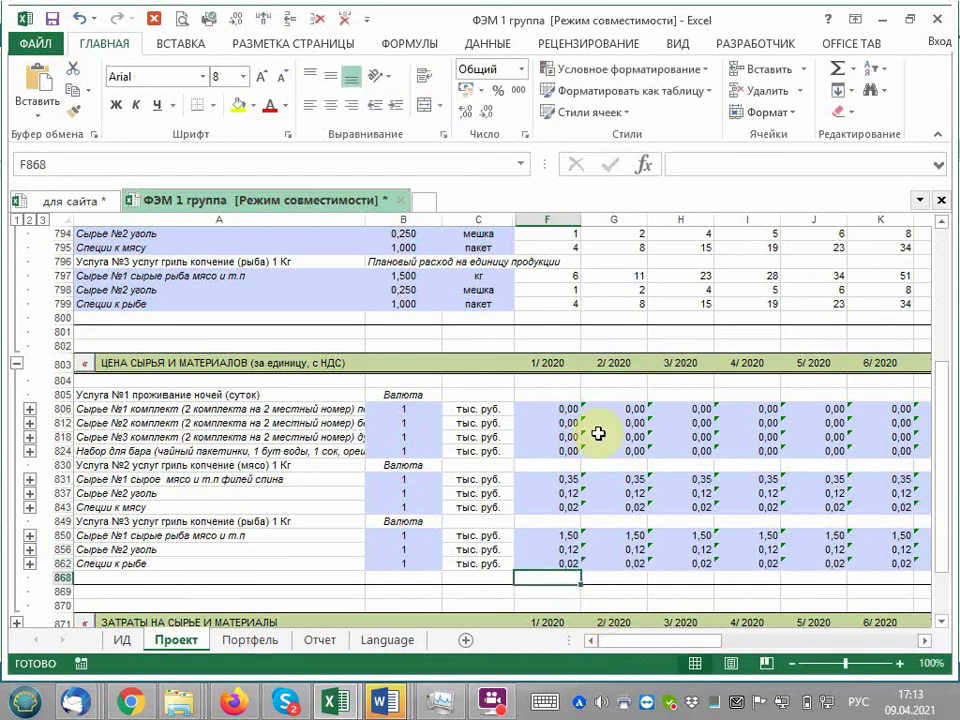
pyautogui.scroll(4, 296, 472)
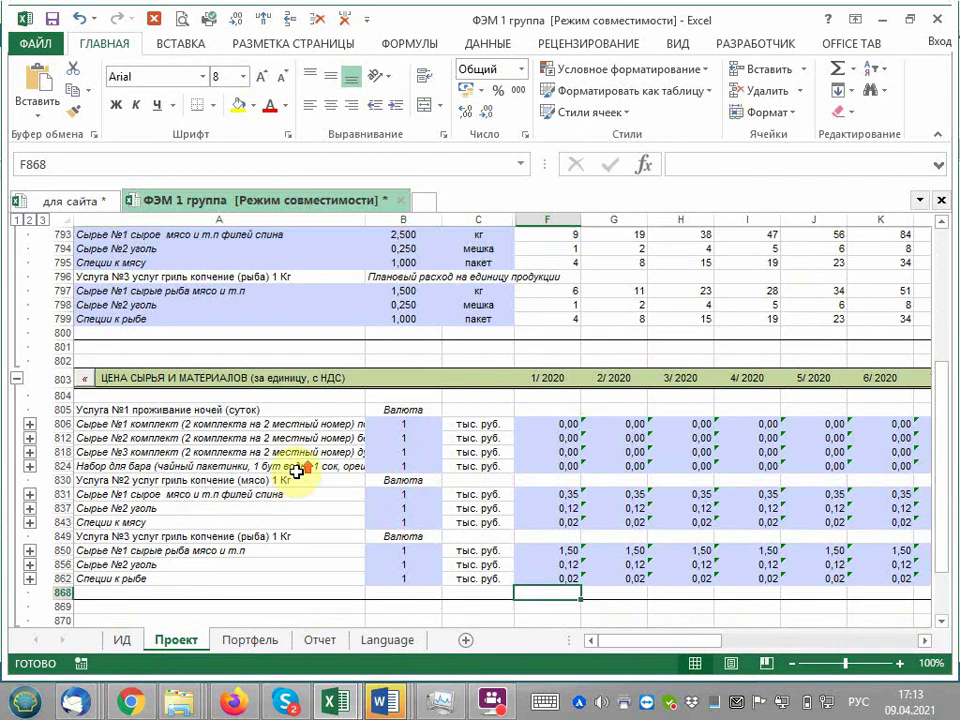
pyautogui.scroll(-6, 296, 472)
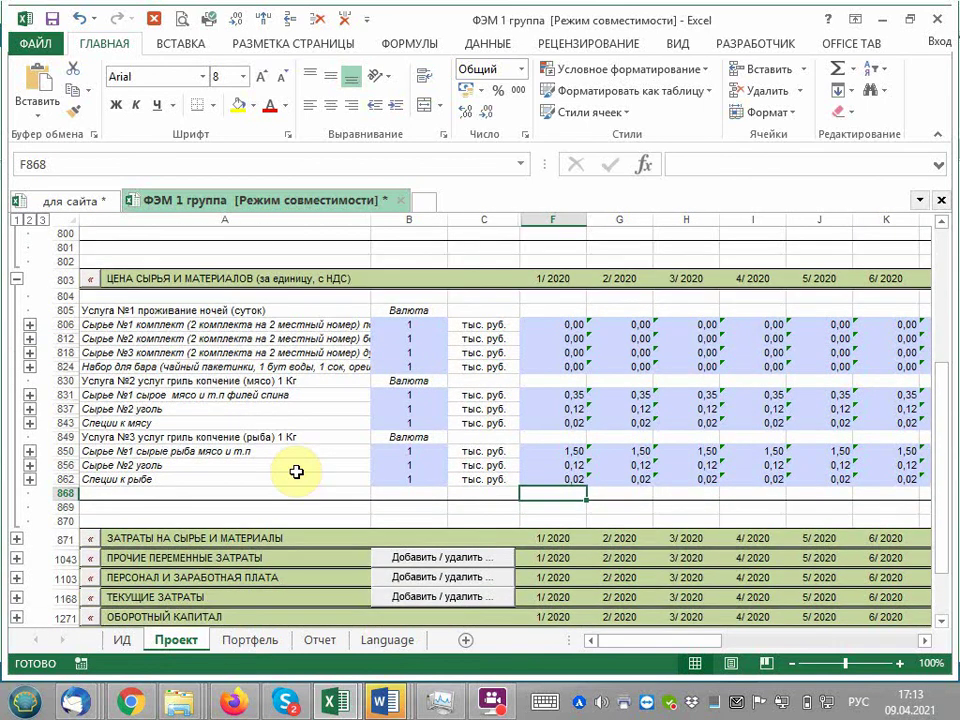
pyautogui.scroll(2, 296, 472)
pyautogui.scroll(2, 296, 472)
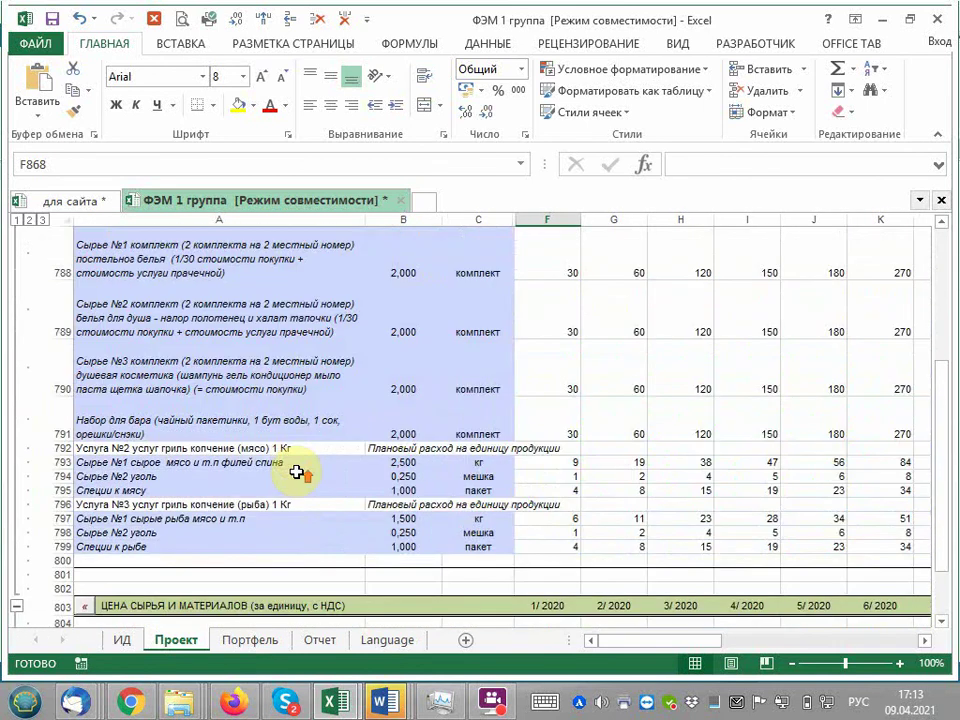
pyautogui.scroll(2, 296, 472)
pyautogui.scroll(2, 296, 472)
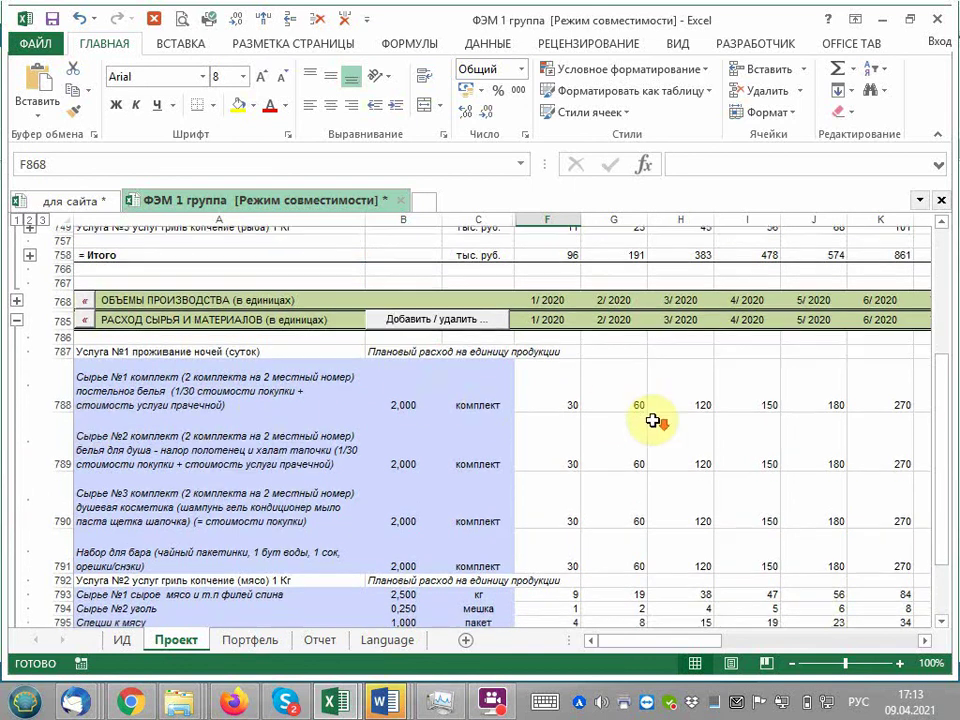
pyautogui.scroll(-2, 649, 420)
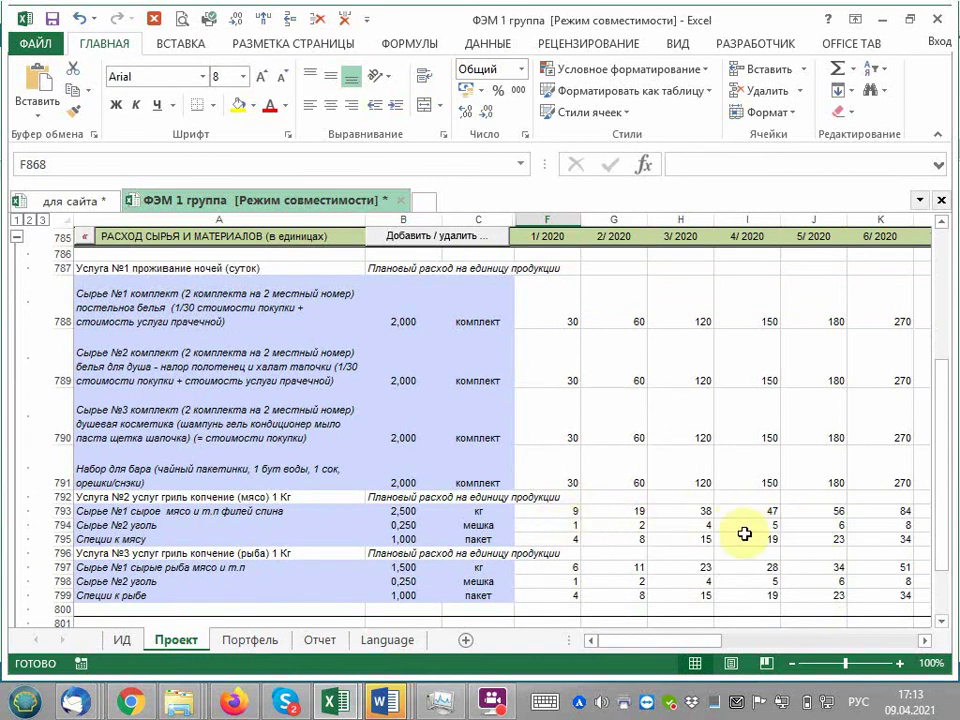
pyautogui.click(567, 511)
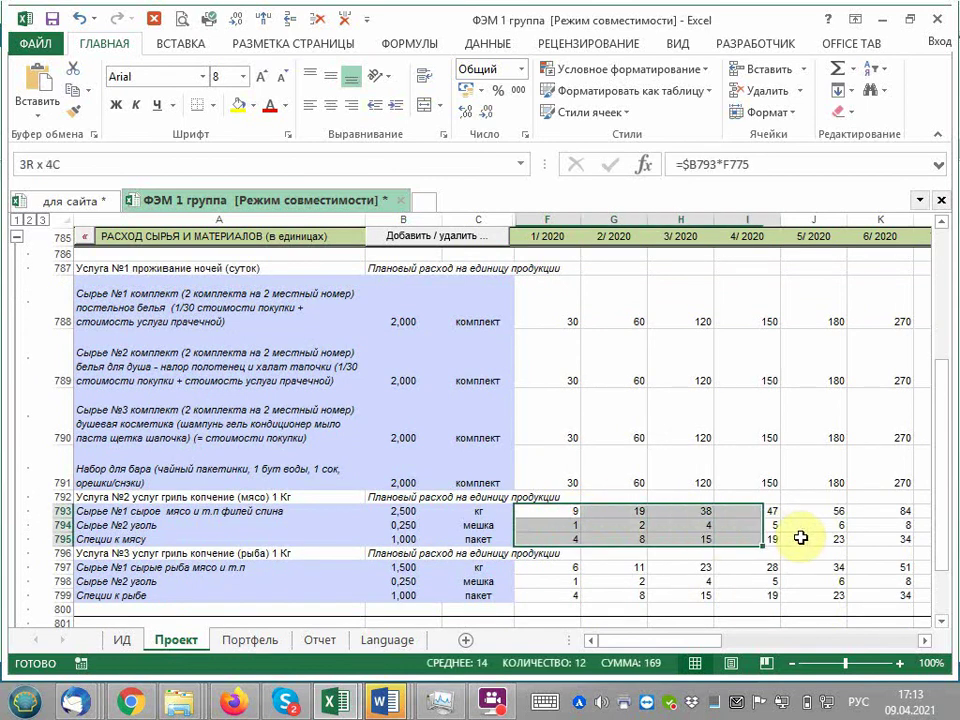
pyautogui.moveTo(613, 532); pyautogui.dragTo(855, 538)
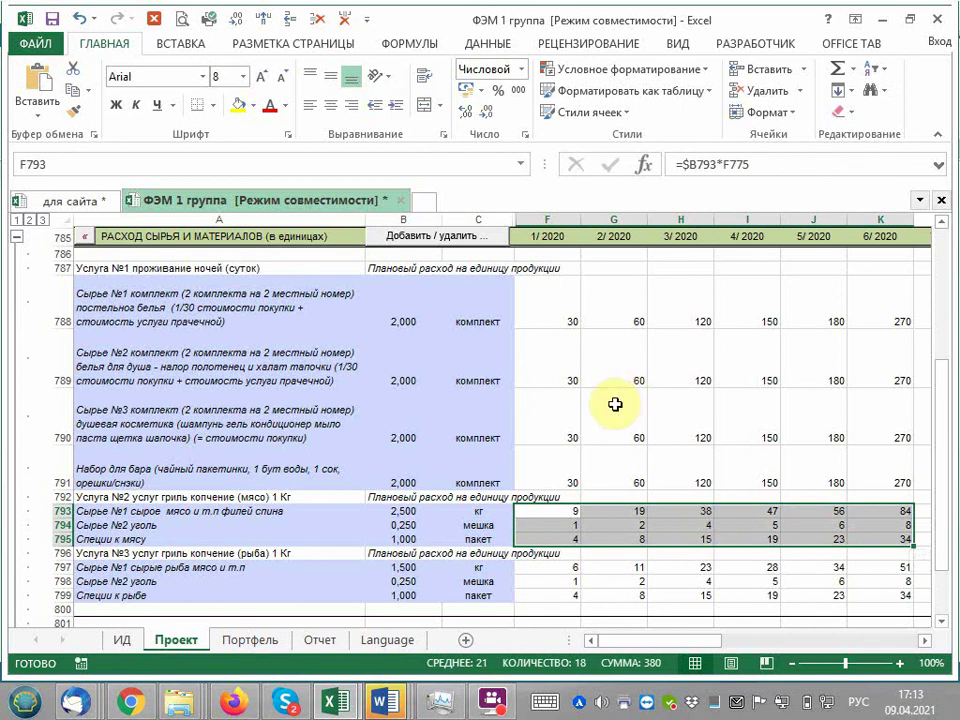
pyautogui.scroll(2, 615, 404)
pyautogui.scroll(1, 615, 404)
pyautogui.scroll(2, 615, 404)
pyautogui.scroll(1, 615, 404)
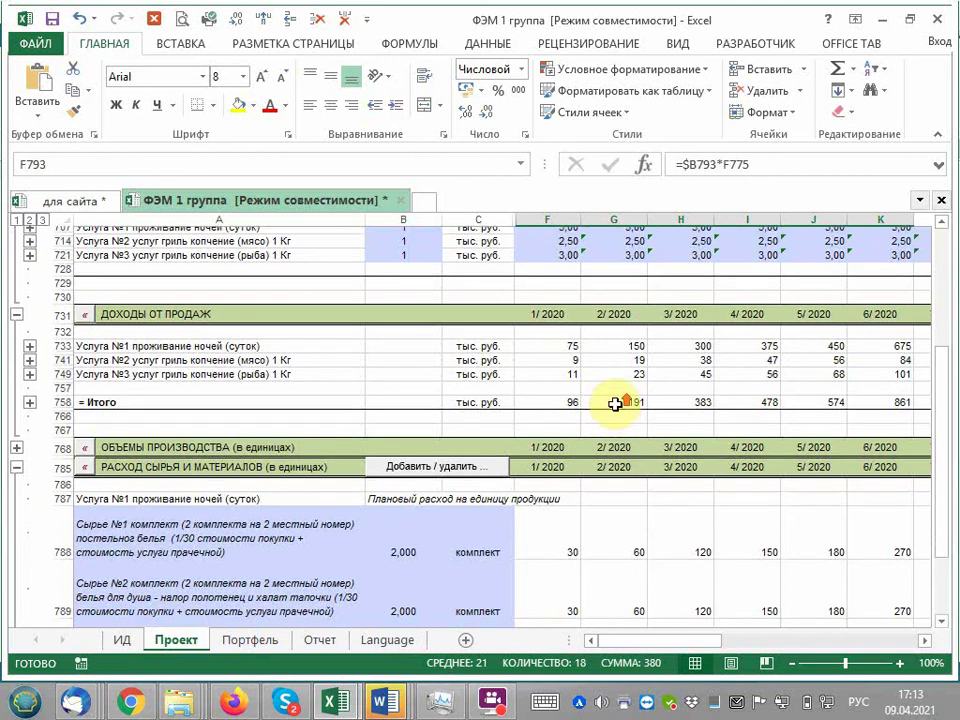
pyautogui.scroll(2, 615, 404)
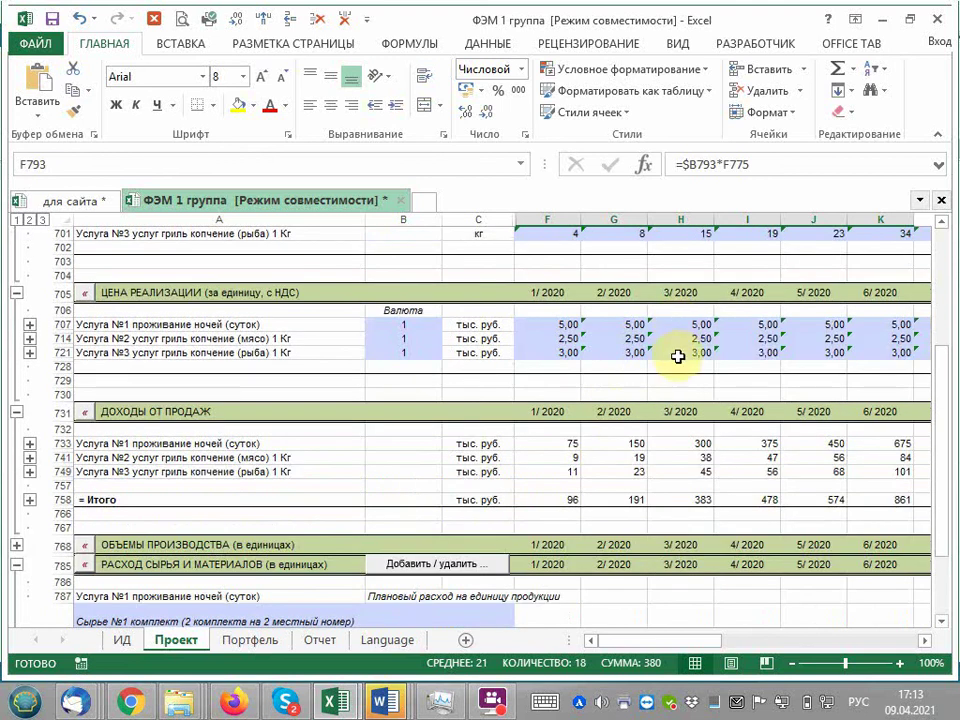
pyautogui.scroll(3, 698, 358)
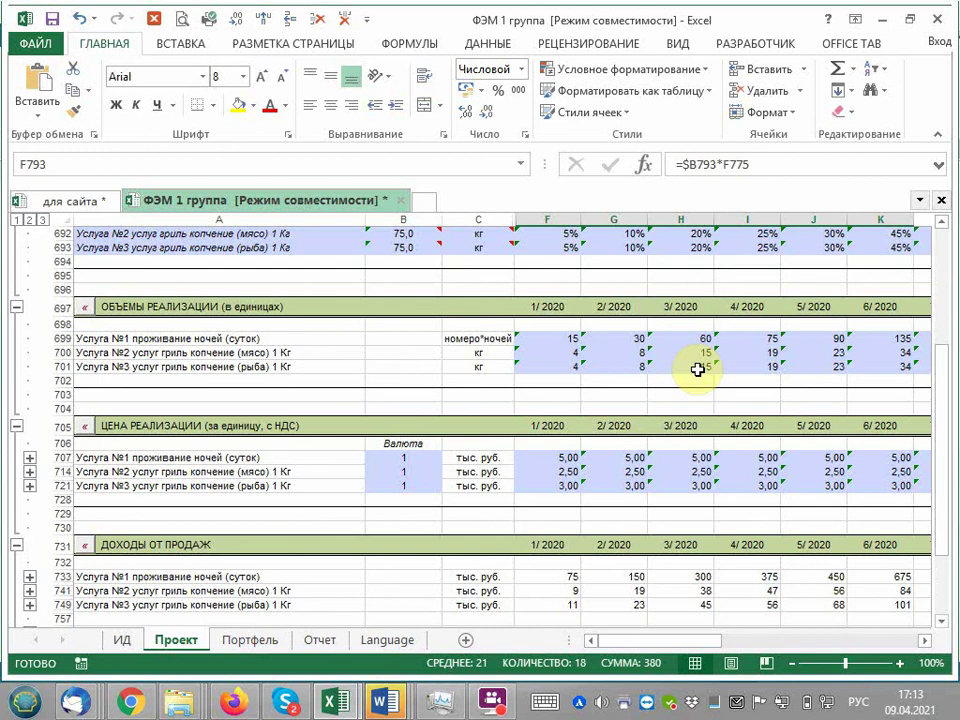
pyautogui.scroll(-6, 698, 370)
pyautogui.scroll(-3, 698, 370)
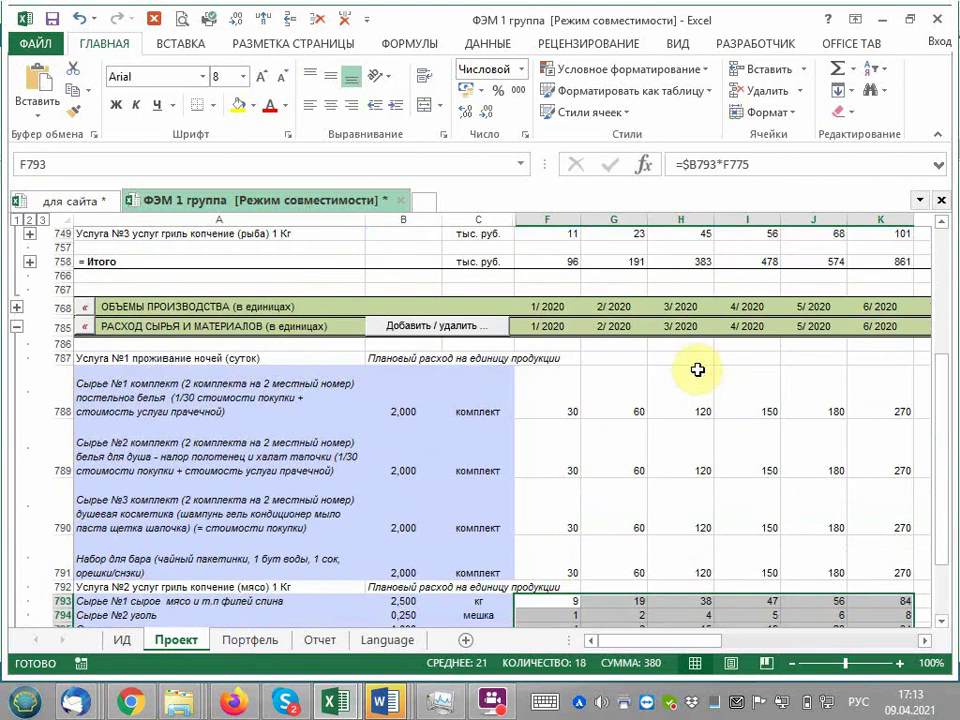
pyautogui.scroll(-2, 698, 370)
pyautogui.scroll(-2, 729, 489)
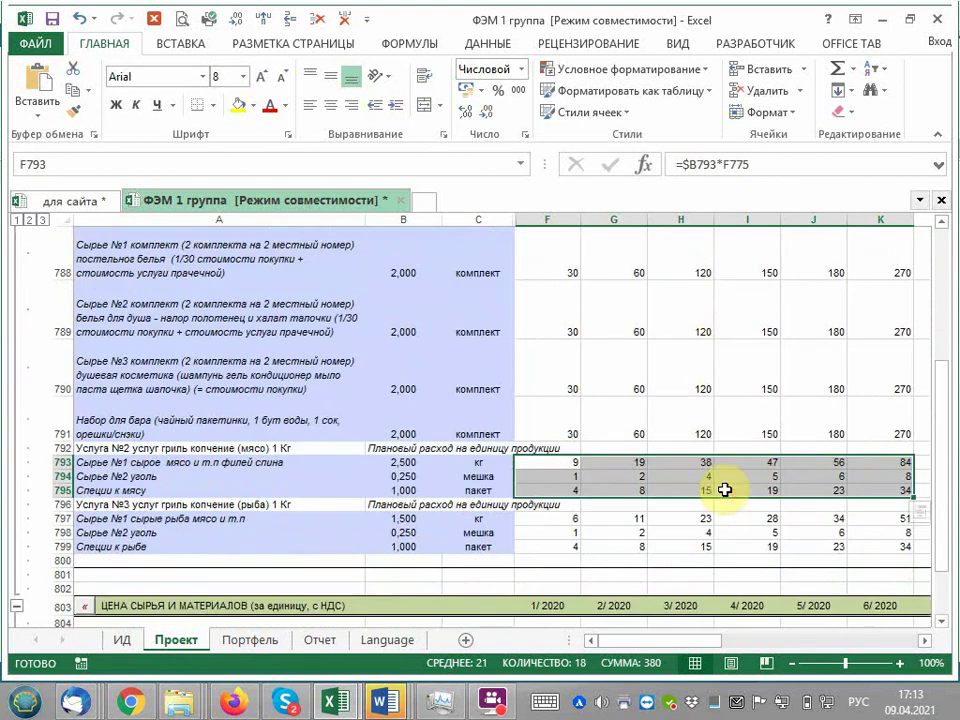
pyautogui.scroll(-1, 724, 489)
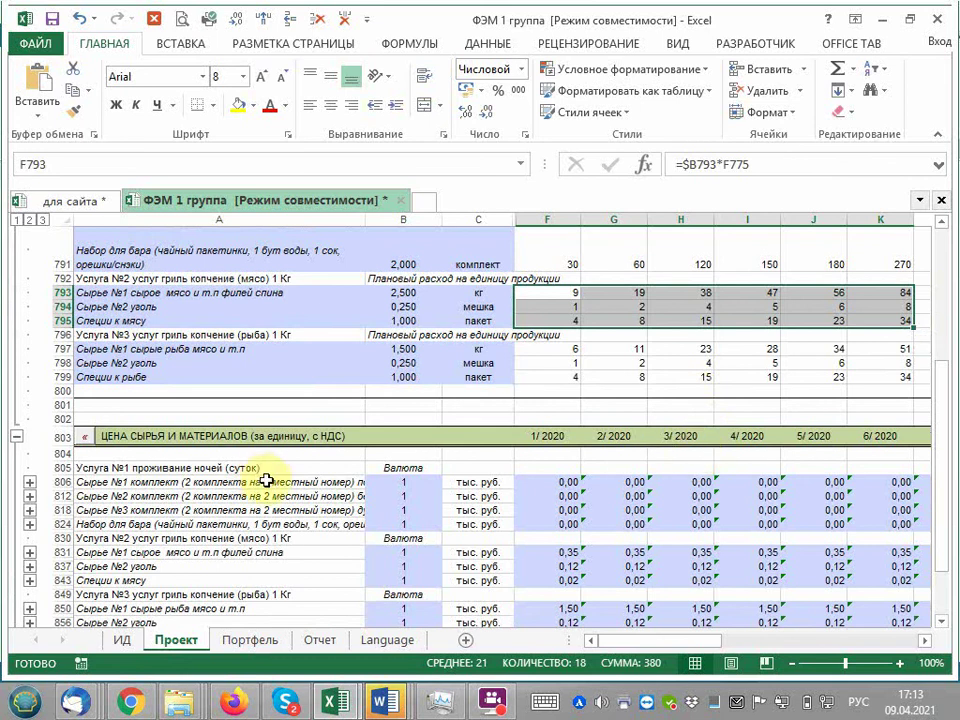
pyautogui.scroll(-2, 600, 510)
# - Expand the raw material costs section and collapse the three linen kits and the bar set
pyautogui.scroll(-2, 650, 495)
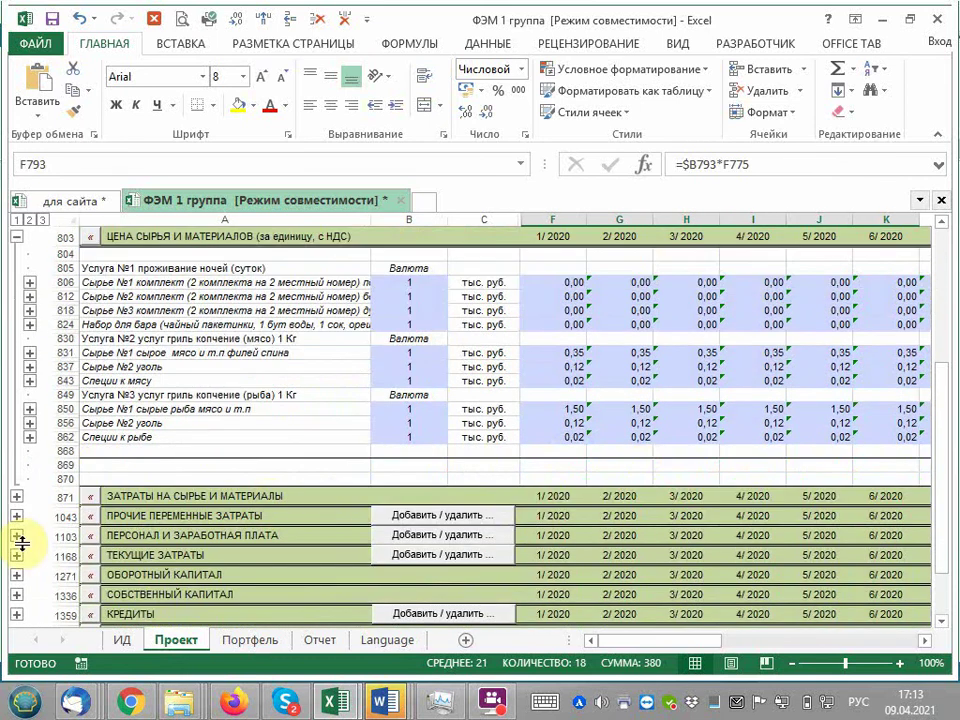
pyautogui.click(16, 496)
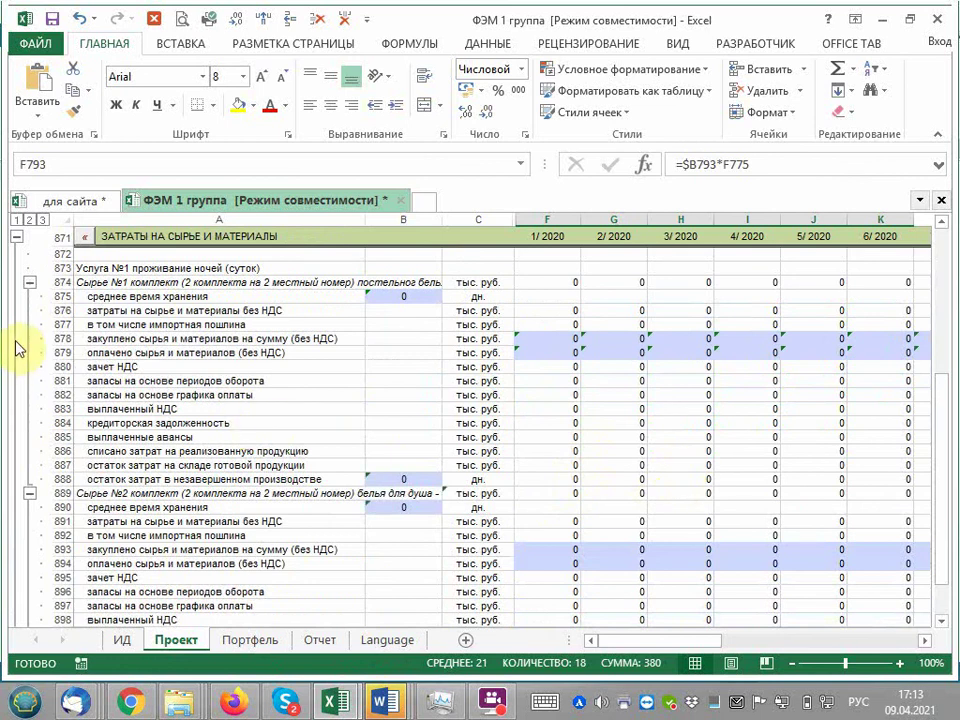
pyautogui.click(30, 283)
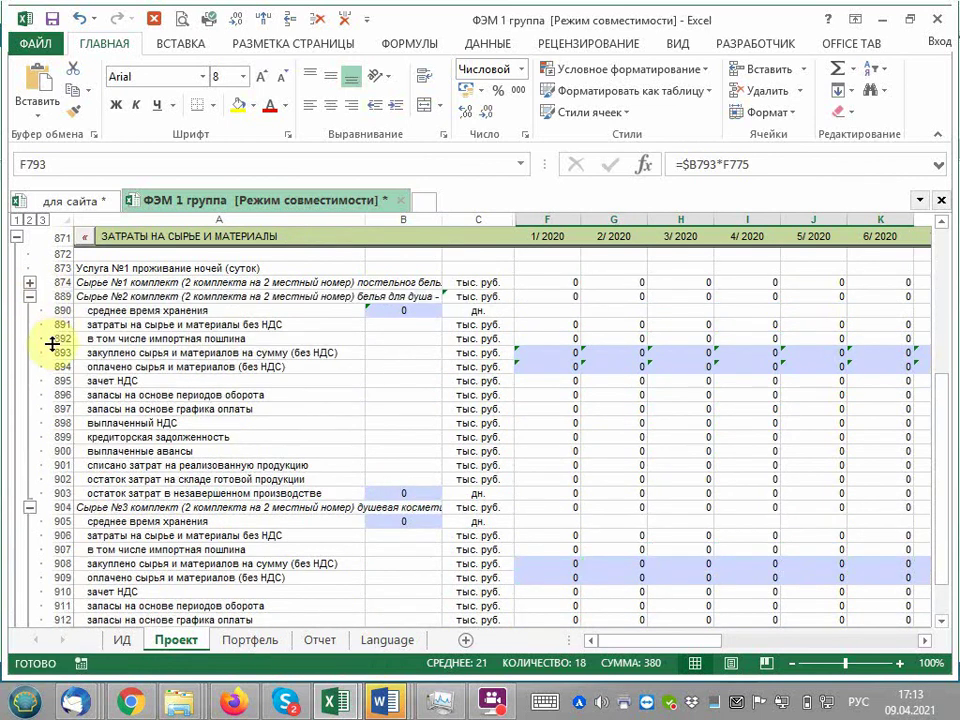
pyautogui.click(30, 297)
pyautogui.click(30, 311)
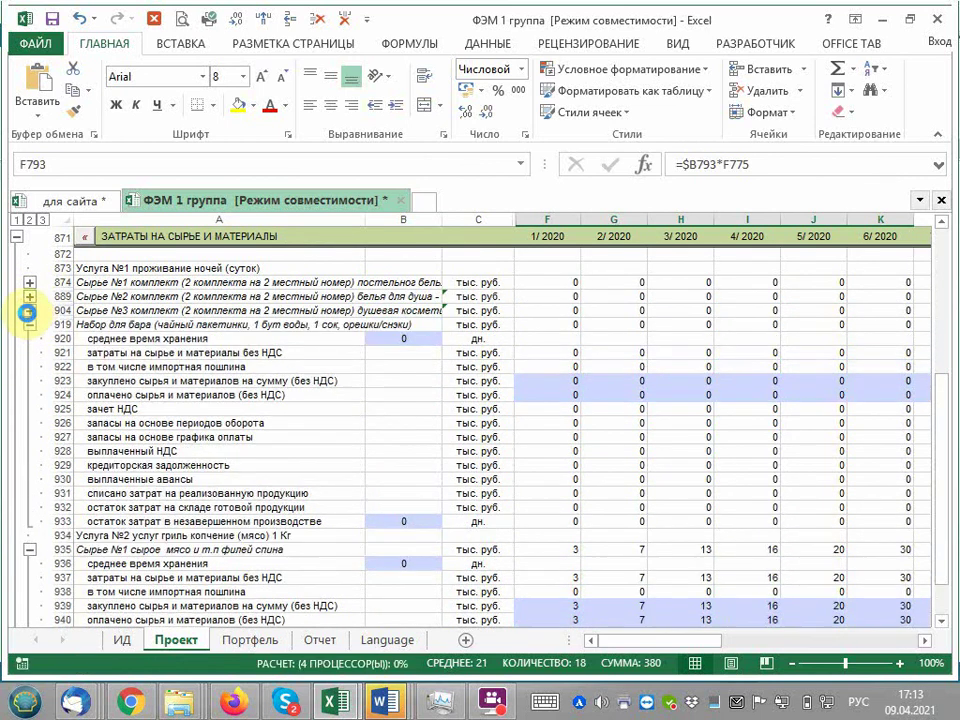
pyautogui.click(30, 325)
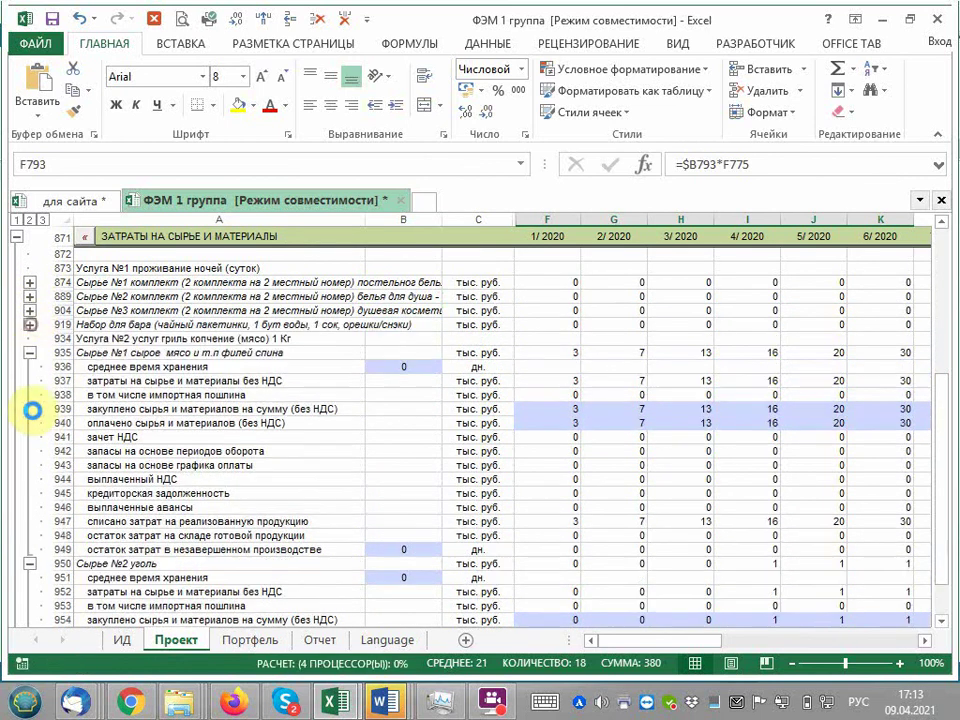
# - Collapse the meat, coal, spice, fish and Итого detail rows, then select the first-month total
pyautogui.click(30, 353)
pyautogui.click(30, 367)
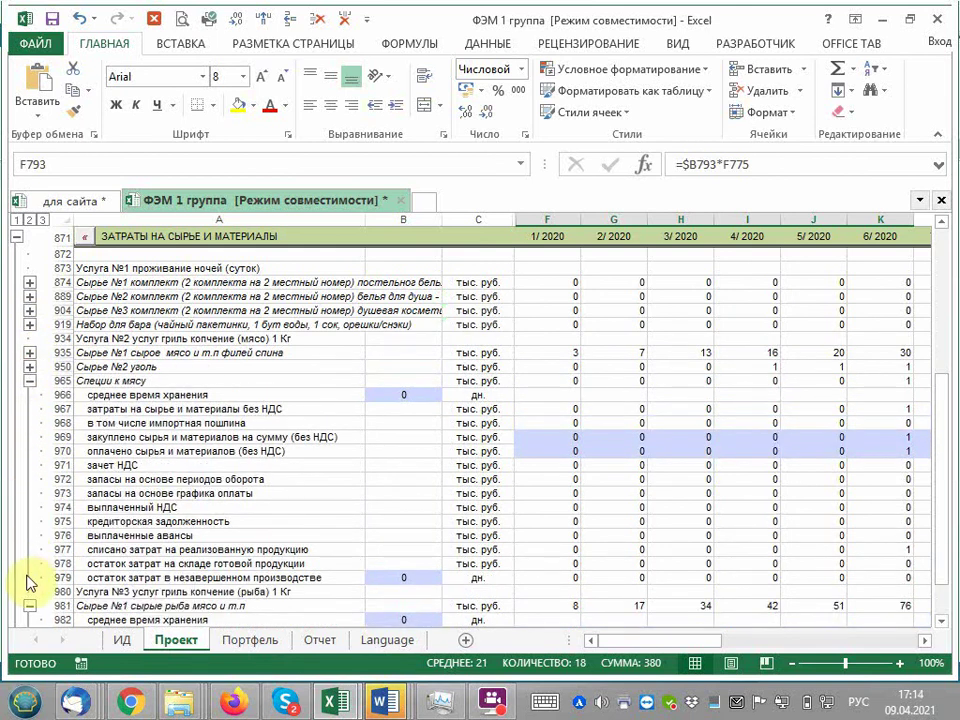
pyautogui.click(30, 381)
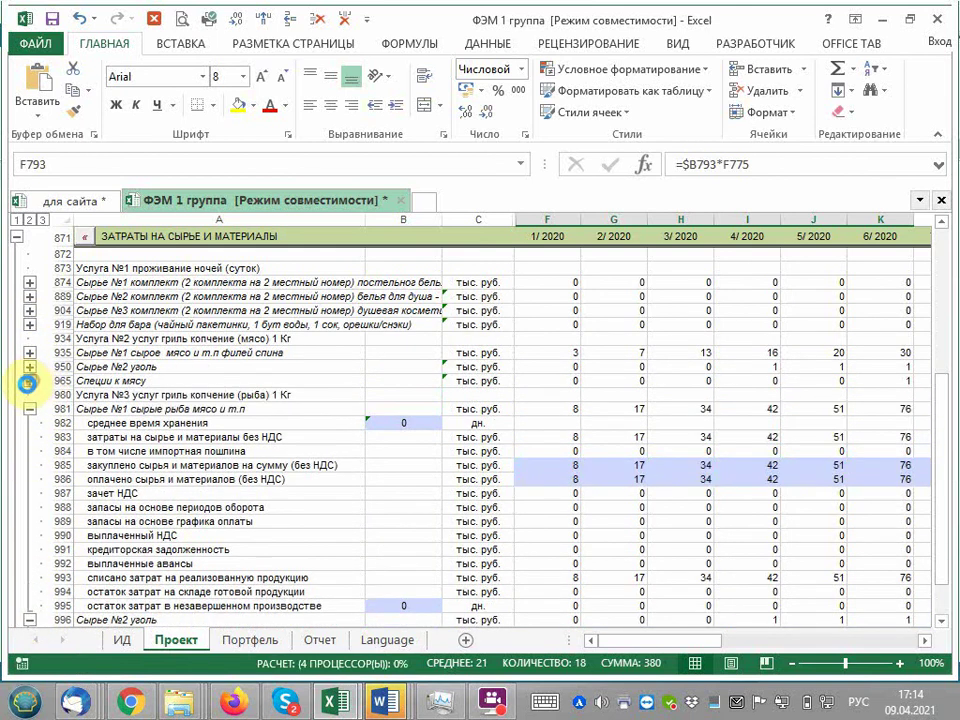
pyautogui.click(30, 410)
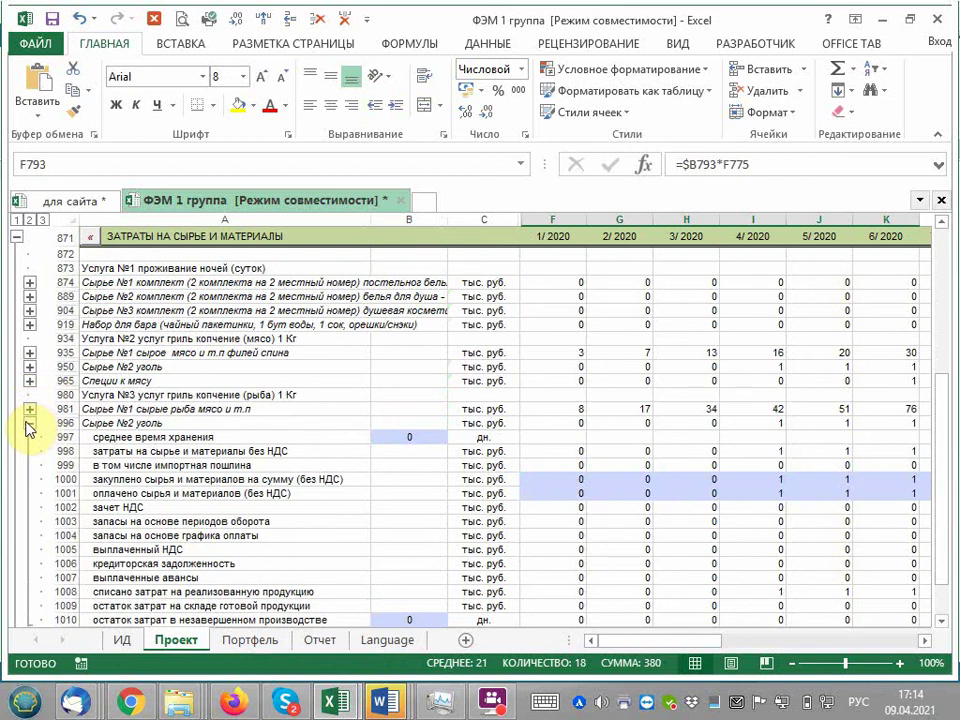
pyautogui.click(30, 423)
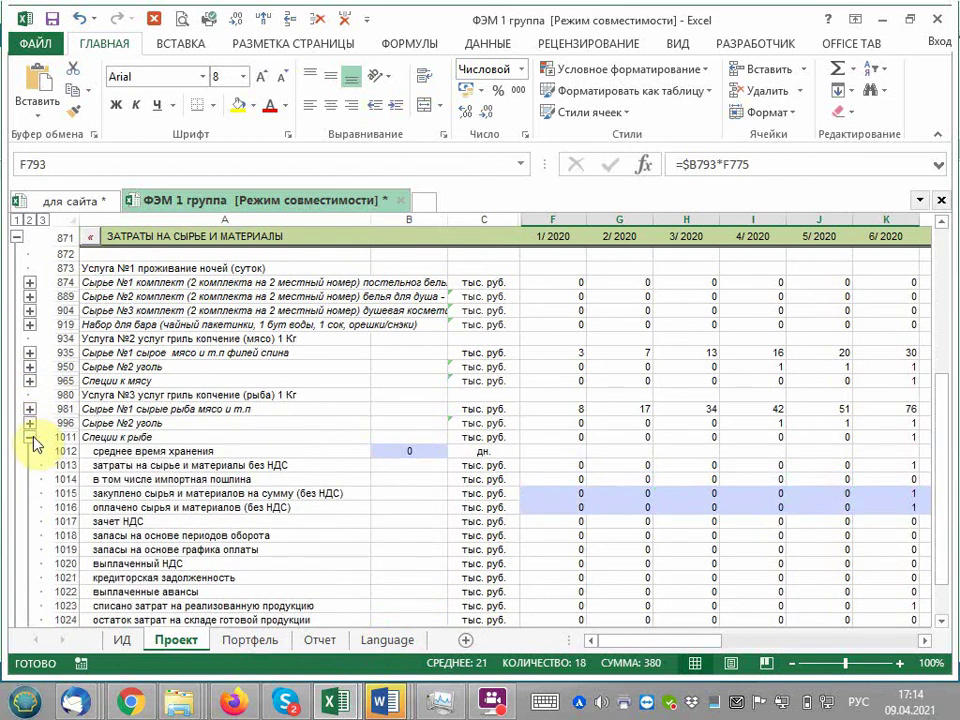
pyautogui.click(30, 437)
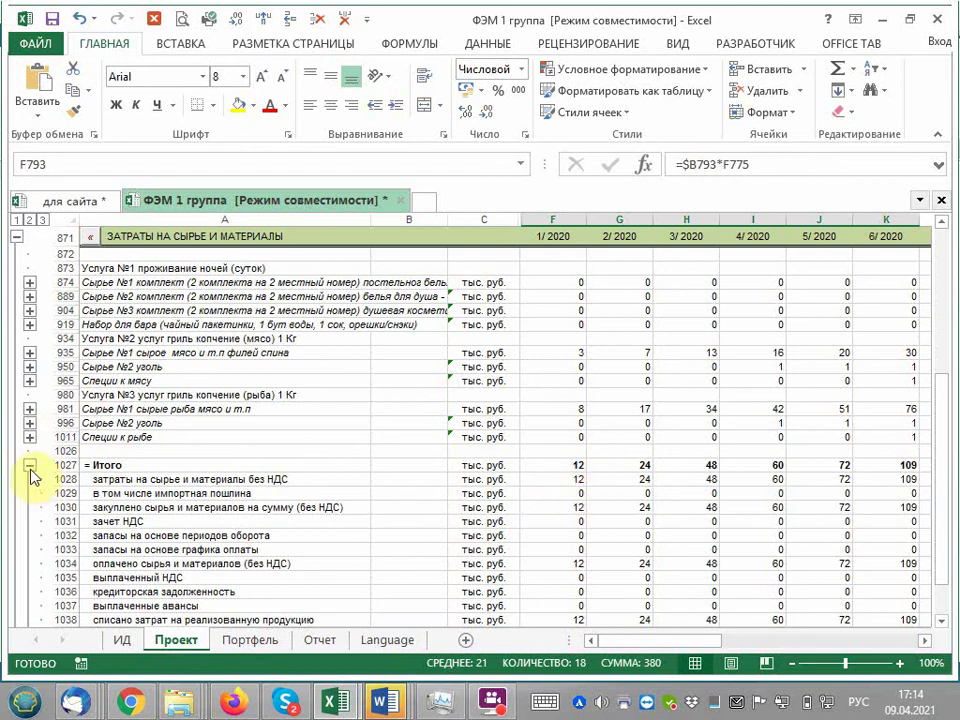
pyautogui.click(30, 465)
pyautogui.click(576, 465)
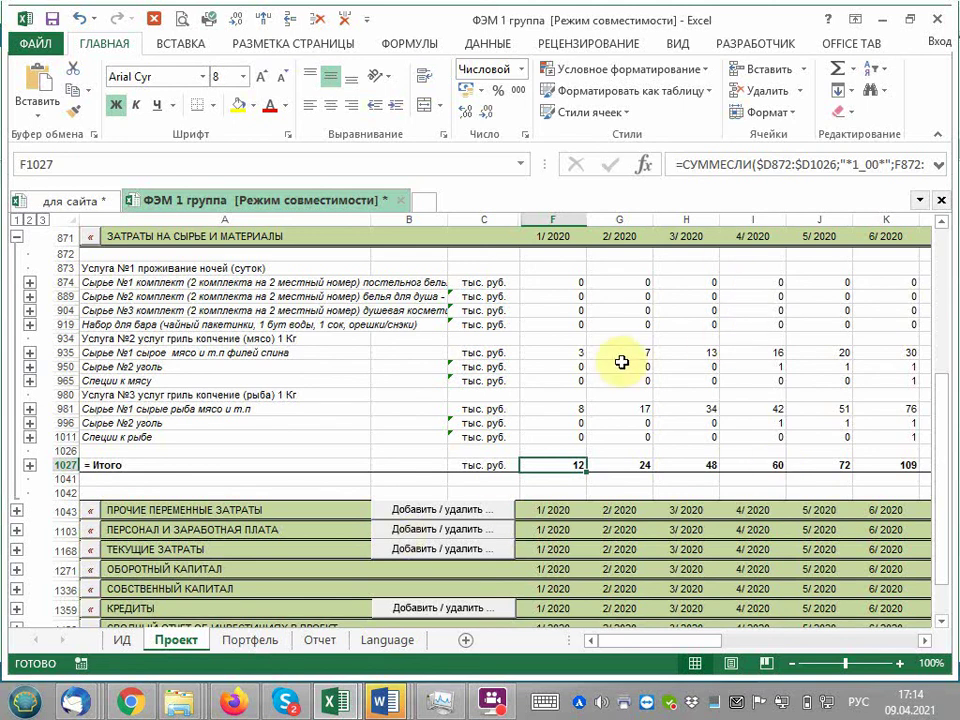
pyautogui.scroll(4, 619, 364)
pyautogui.scroll(1, 619, 364)
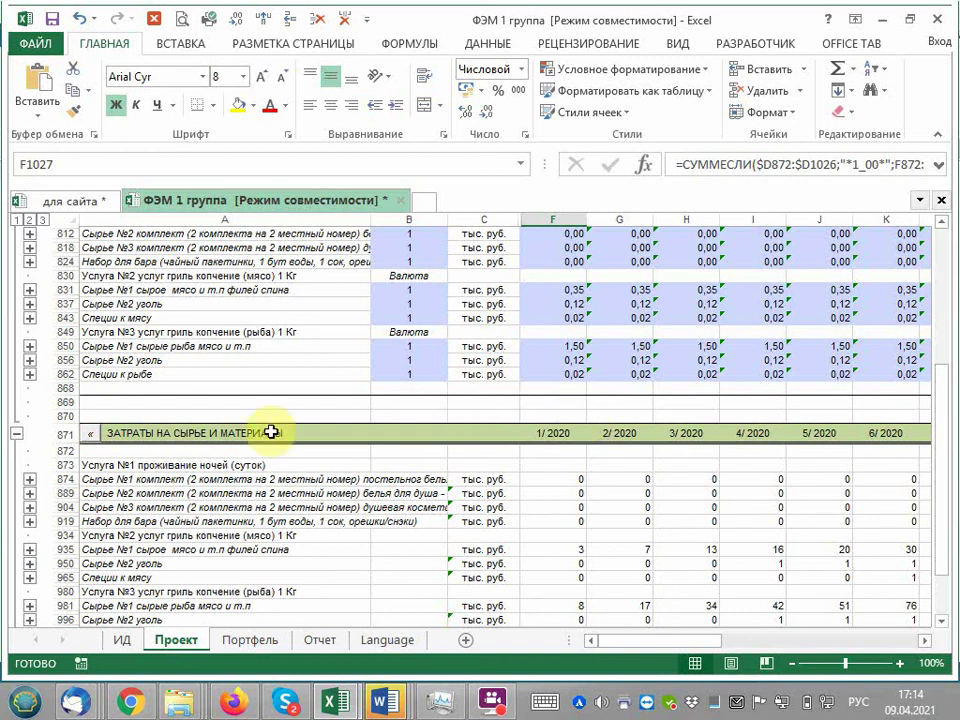
pyautogui.scroll(-2, 306, 452)
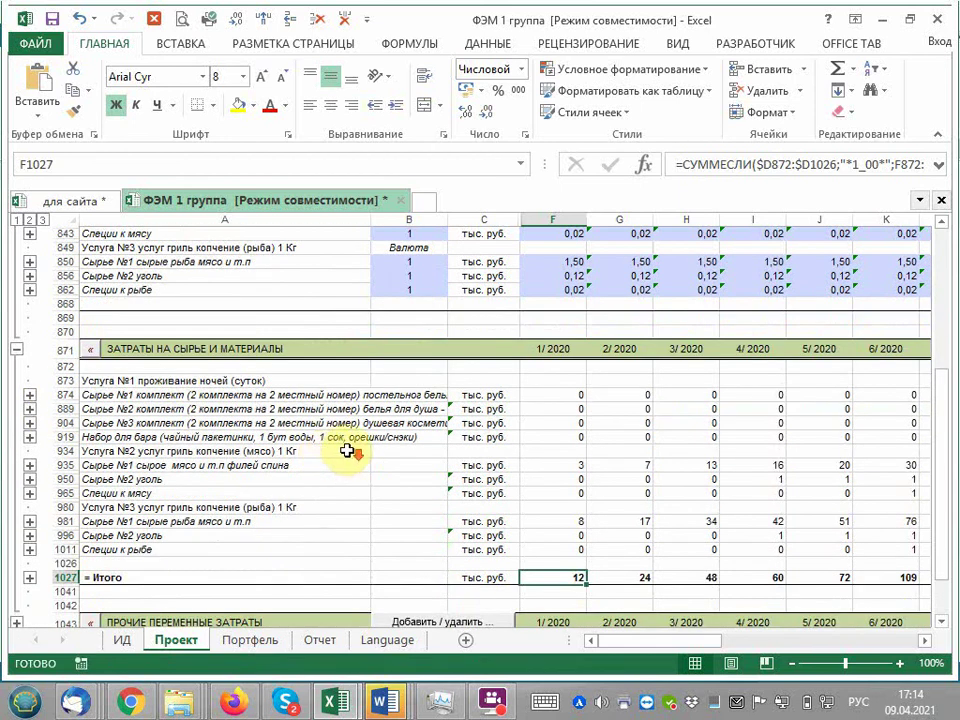
pyautogui.scroll(-4, 460, 445)
pyautogui.scroll(-1, 165, 495)
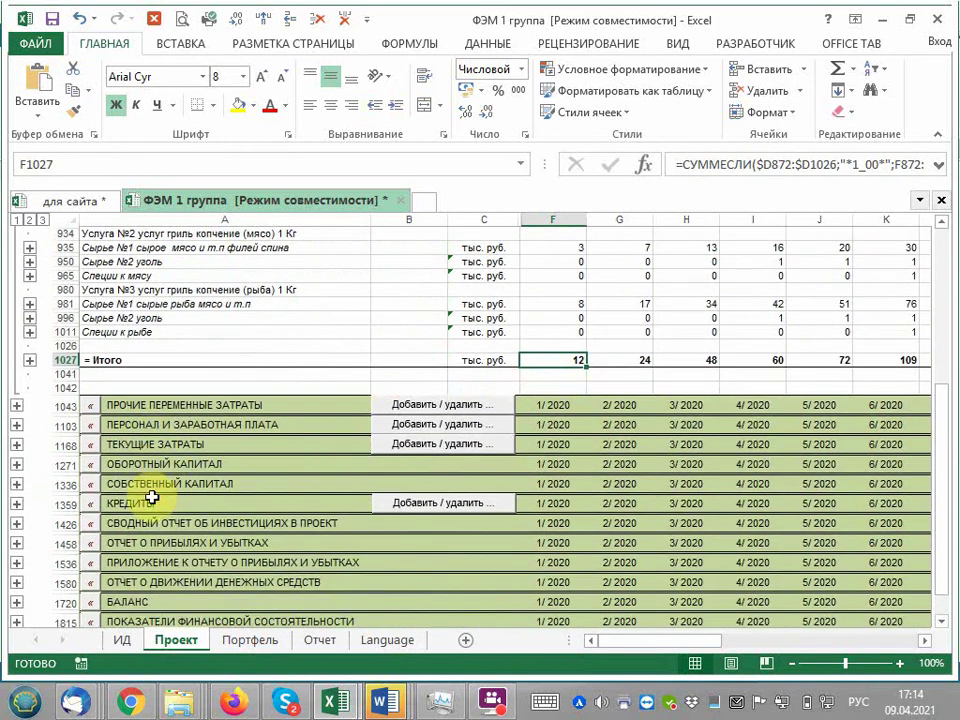
pyautogui.scroll(-2, 180, 470)
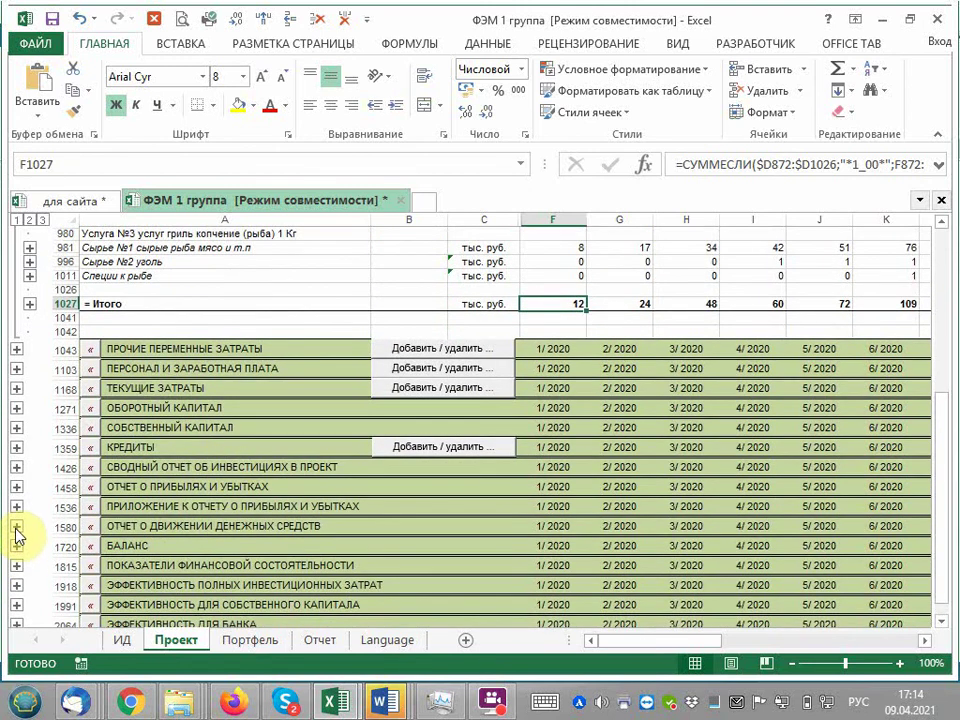
# - Expand the cash flow statement section to show its charts
pyautogui.click(16, 527)
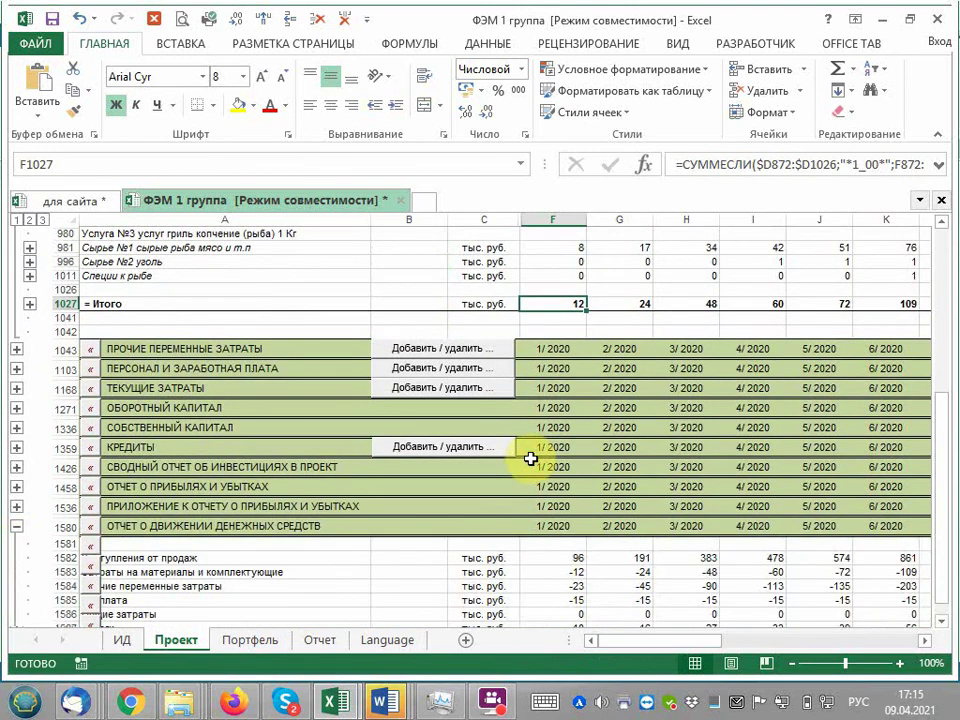
pyautogui.scroll(-6, 530, 458)
pyautogui.scroll(-3, 530, 458)
pyautogui.scroll(-5, 532, 462)
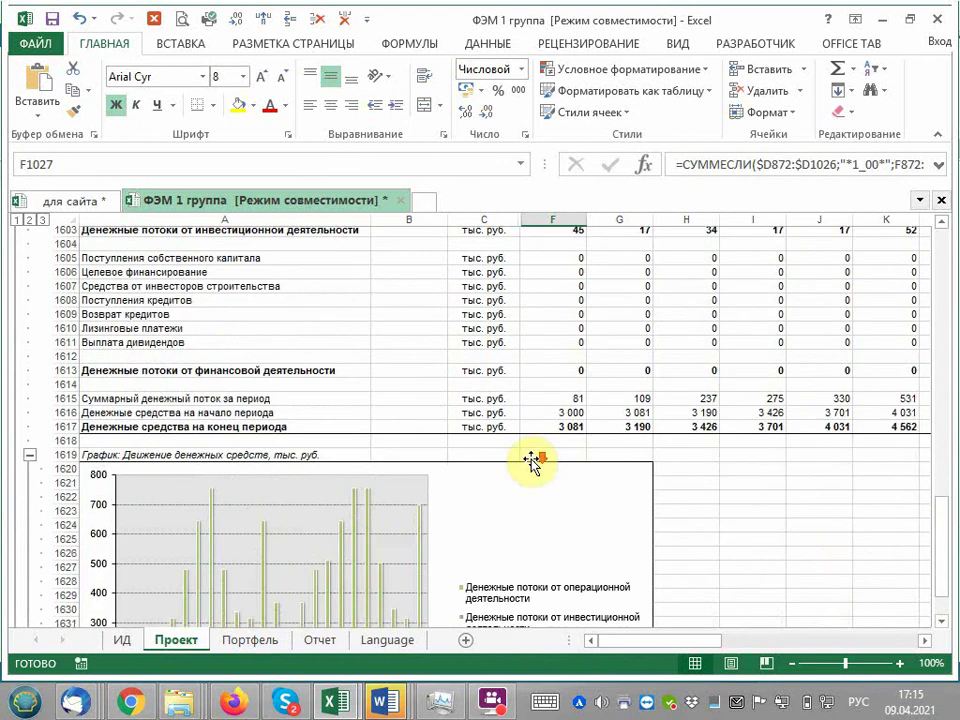
pyautogui.scroll(-5, 531, 461)
pyautogui.scroll(3, 30, 340)
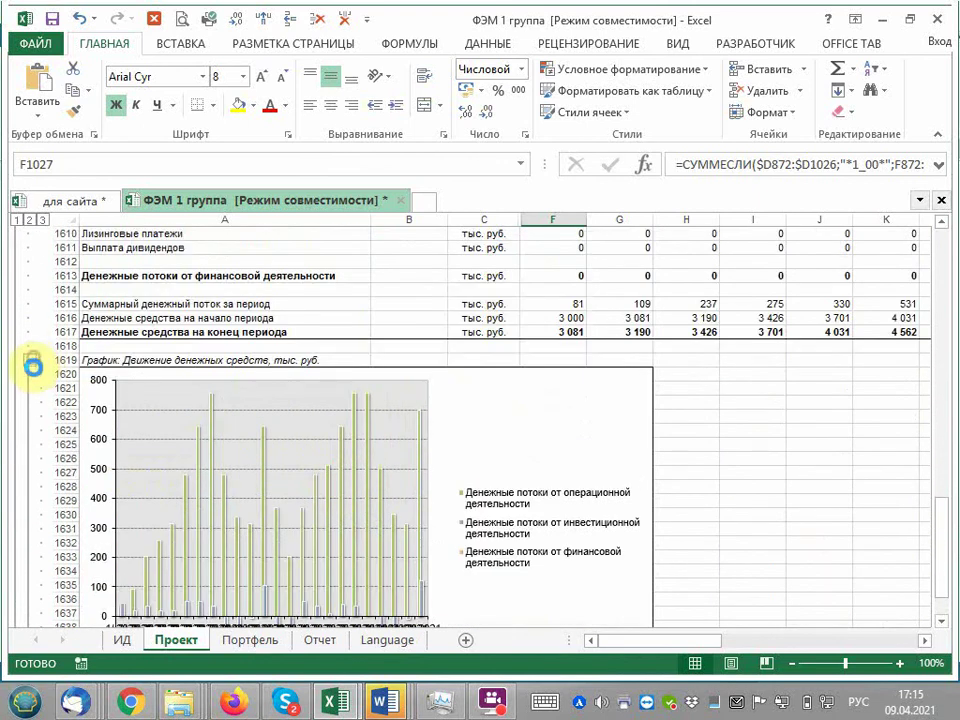
# - Fold the cash movement, cash balance, credit flows and sales receipts charts, and expand БАЛАНС
pyautogui.click(31, 362)
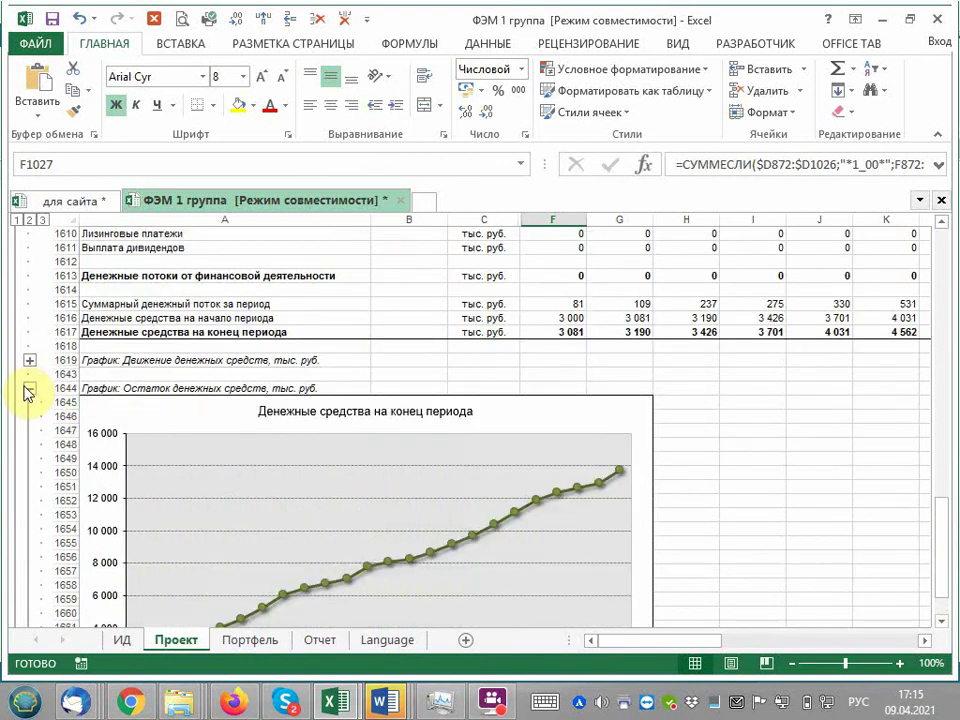
pyautogui.click(27, 391)
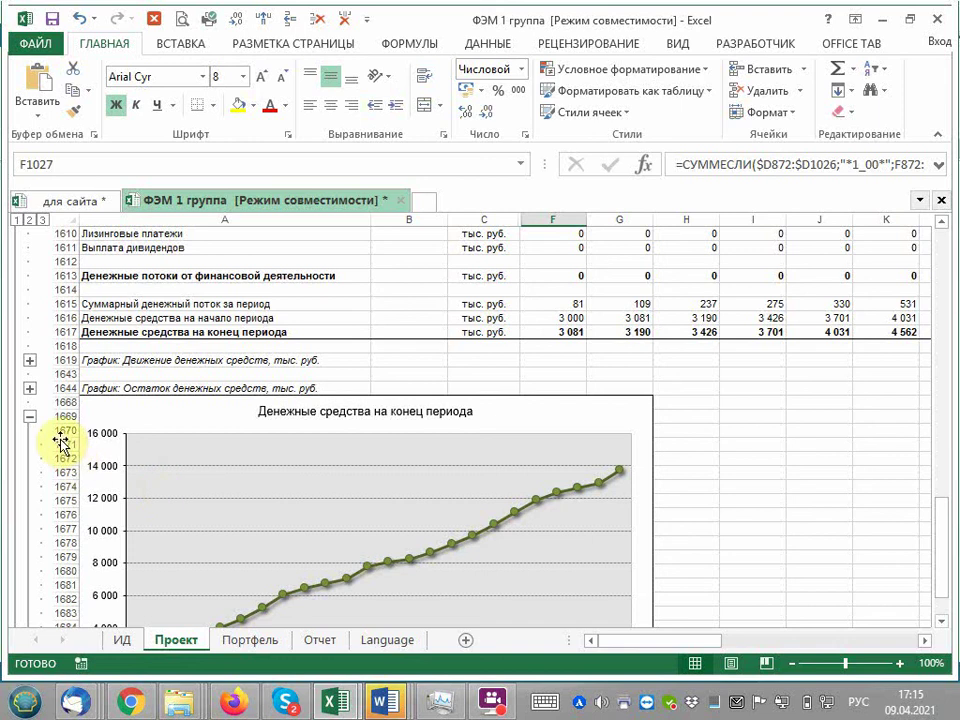
pyautogui.click(30, 417)
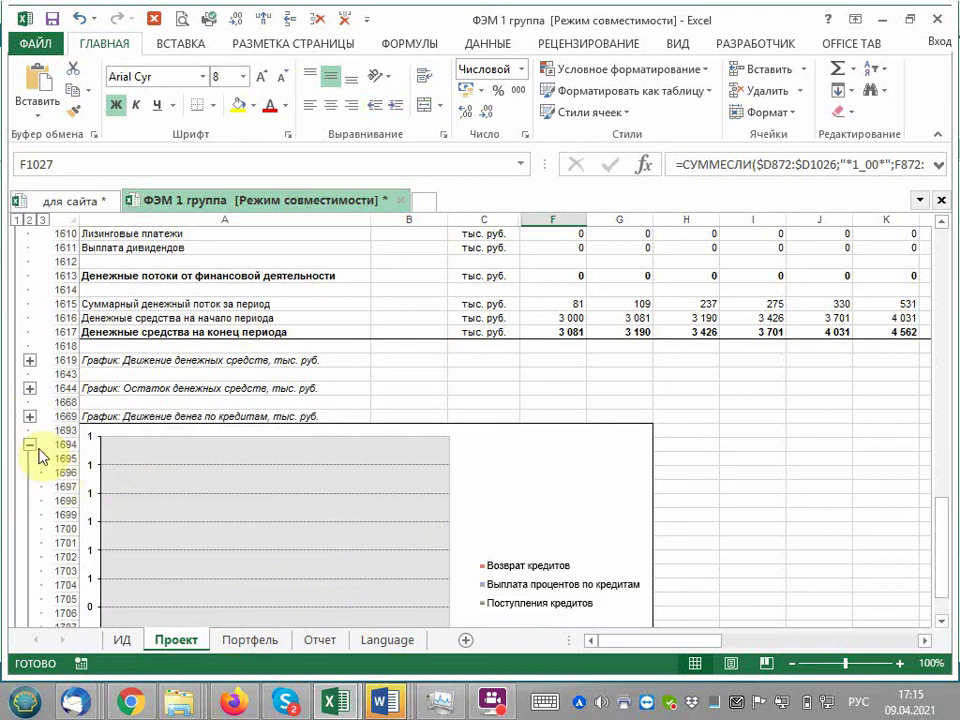
pyautogui.click(30, 446)
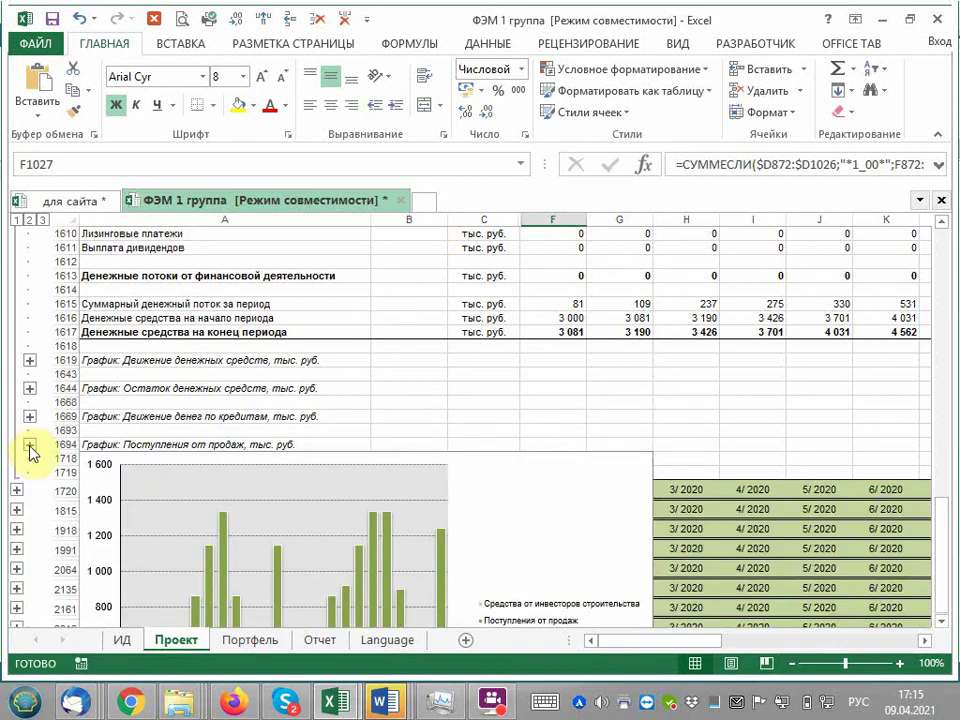
pyautogui.click(16, 490)
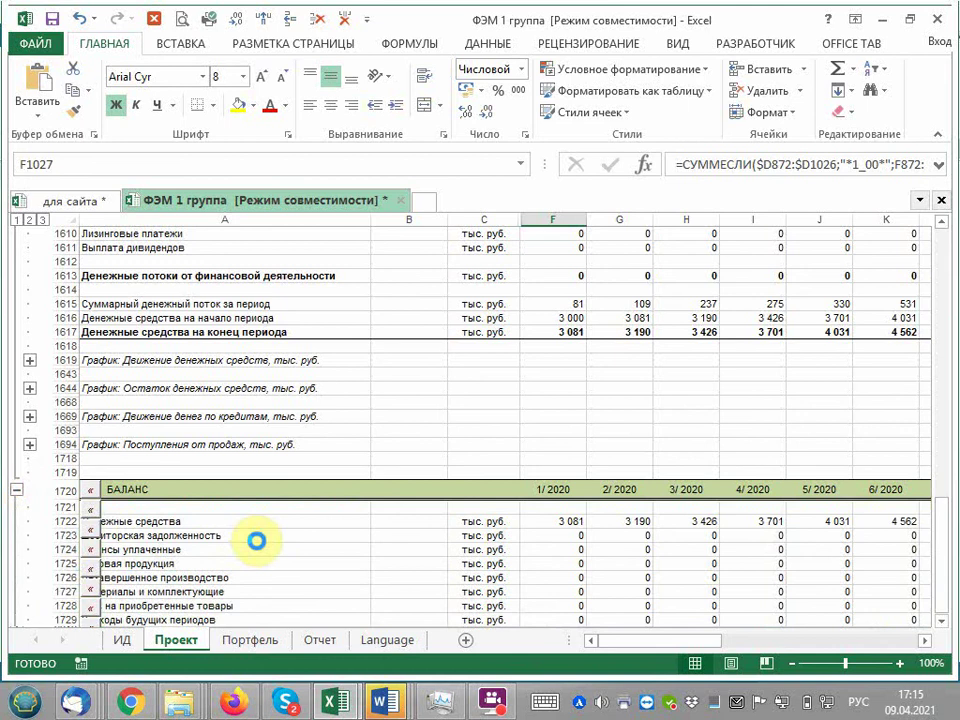
# - Fold away the project assets and project liabilities charts in the balance sheet
pyautogui.scroll(-6, 357, 423)
pyautogui.scroll(-5, 357, 423)
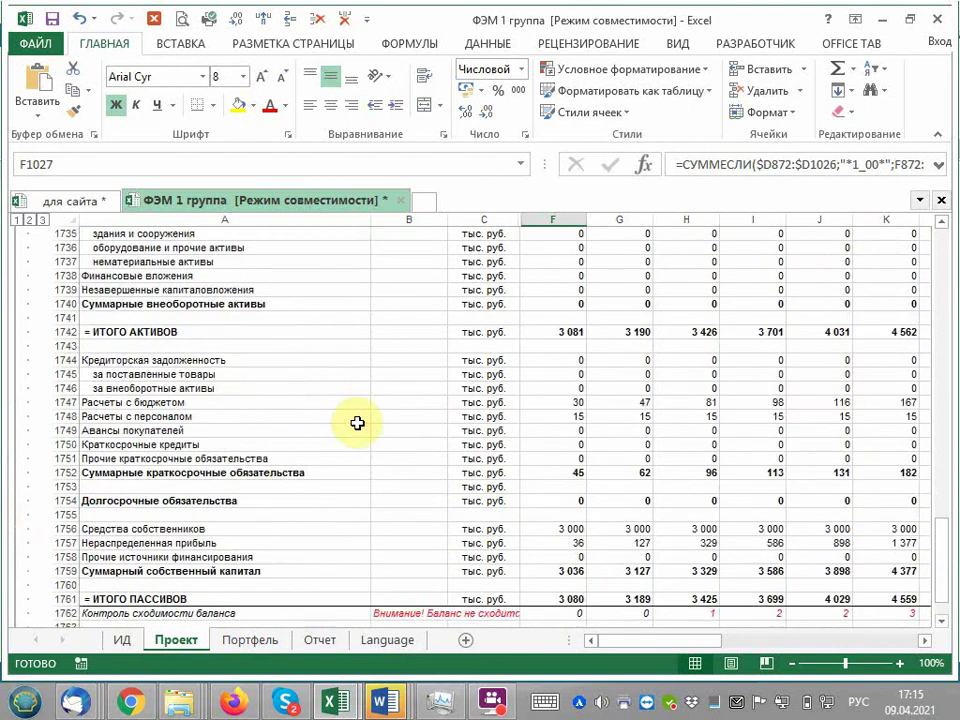
pyautogui.scroll(-3, 357, 423)
pyautogui.scroll(-3, 357, 423)
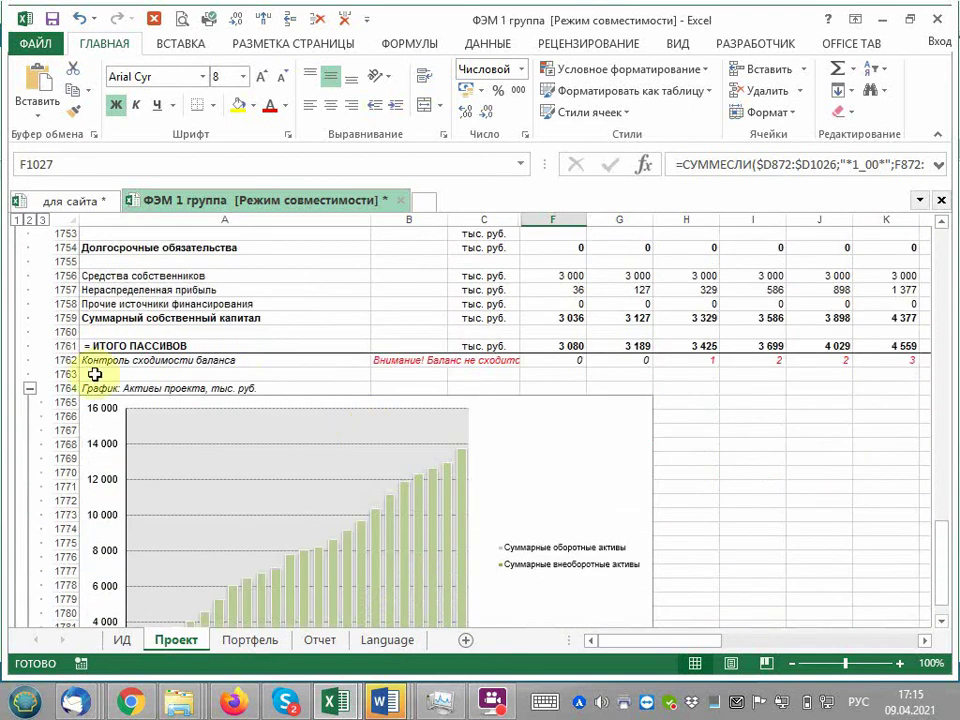
pyautogui.click(30, 388)
pyautogui.click(29, 416)
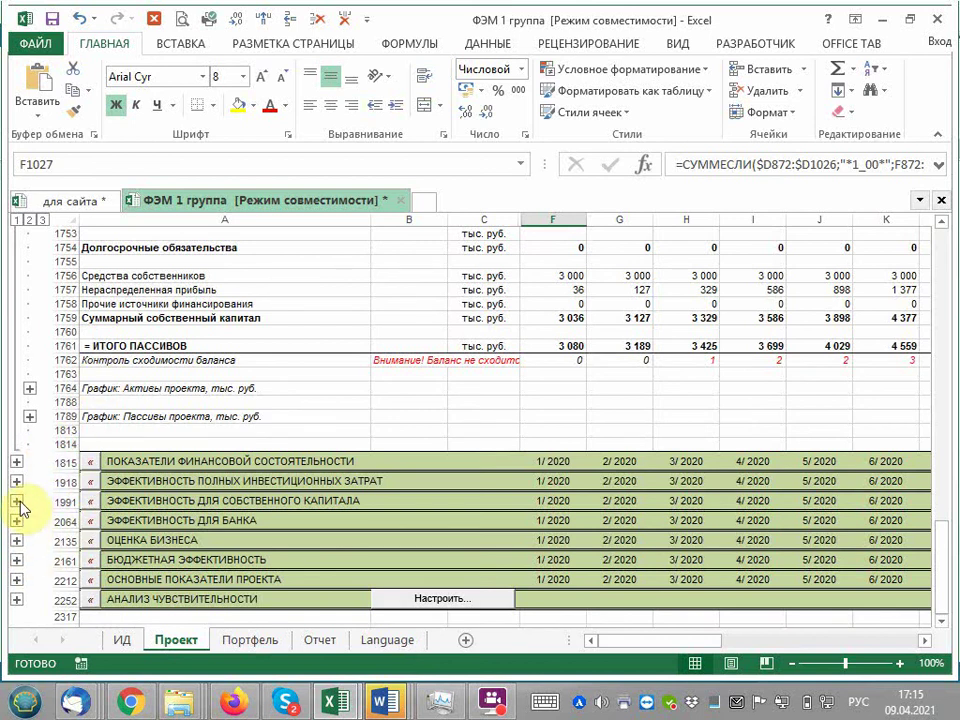
# - Expand the full-investment efficiency section at row 1918, then return to the cash-flow report
pyautogui.click(16, 481)
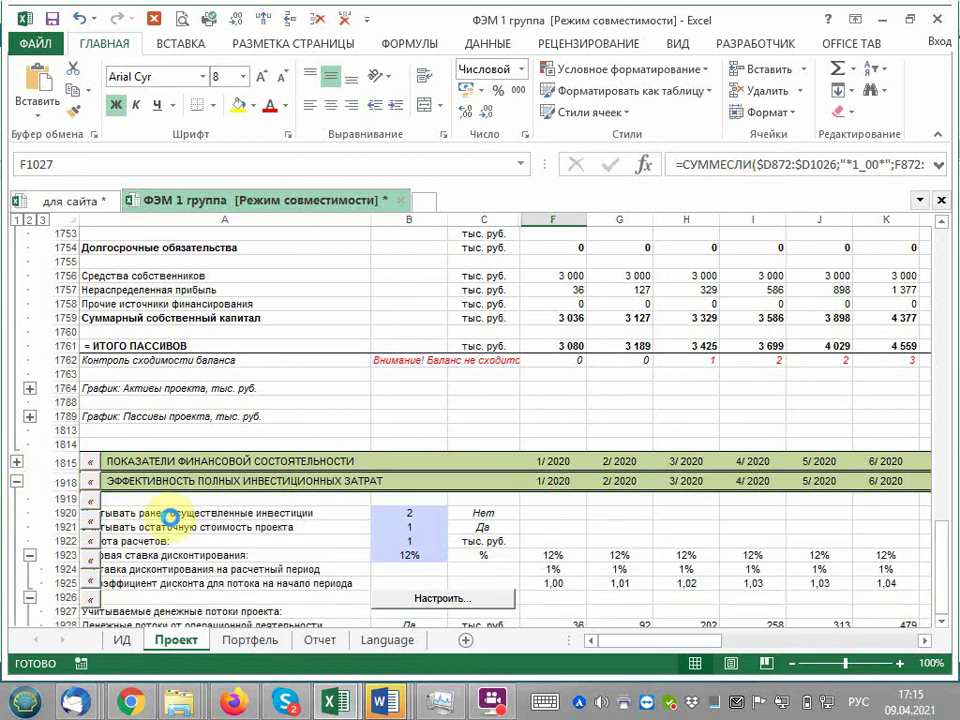
pyautogui.scroll(-6, 170, 517)
pyautogui.scroll(6, 170, 517)
pyautogui.scroll(12, 170, 517)
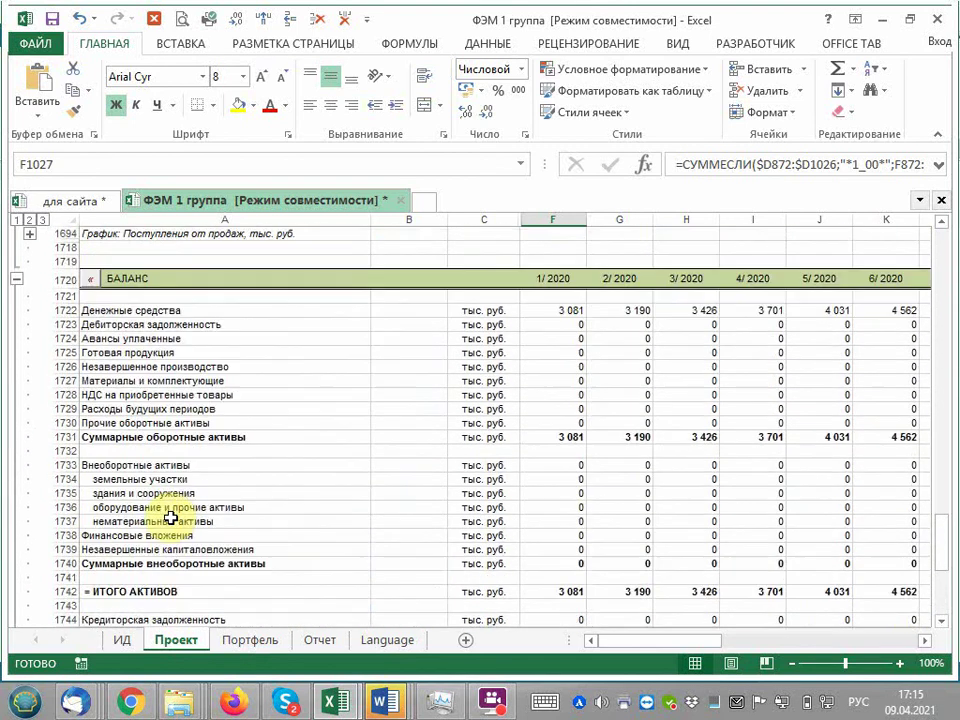
pyautogui.scroll(8, 170, 517)
pyautogui.scroll(4, 171, 518)
pyautogui.scroll(2, 171, 518)
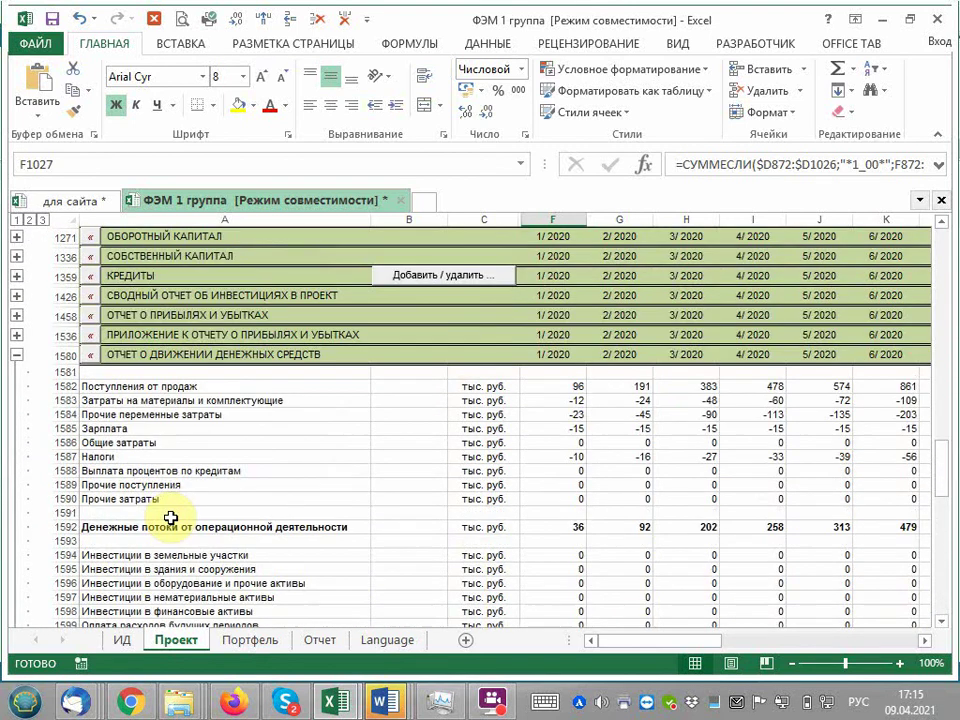
# - Expand the profit and loss report and inspect the net revenue formula for 1/2020
pyautogui.click(16, 315)
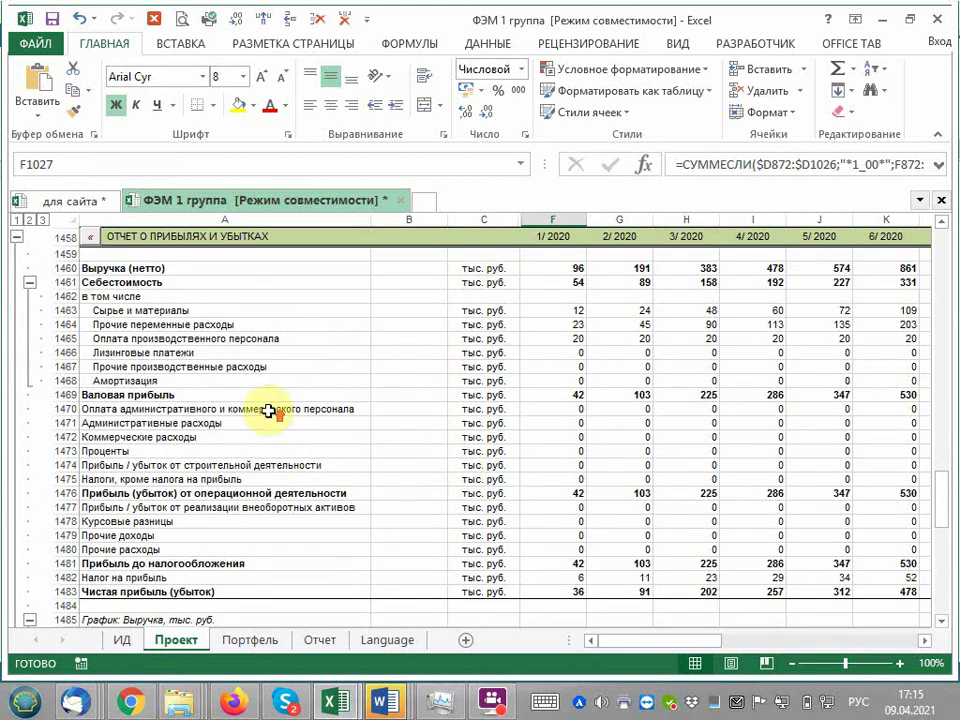
pyautogui.scroll(1, 253, 411)
pyautogui.scroll(2, 246, 418)
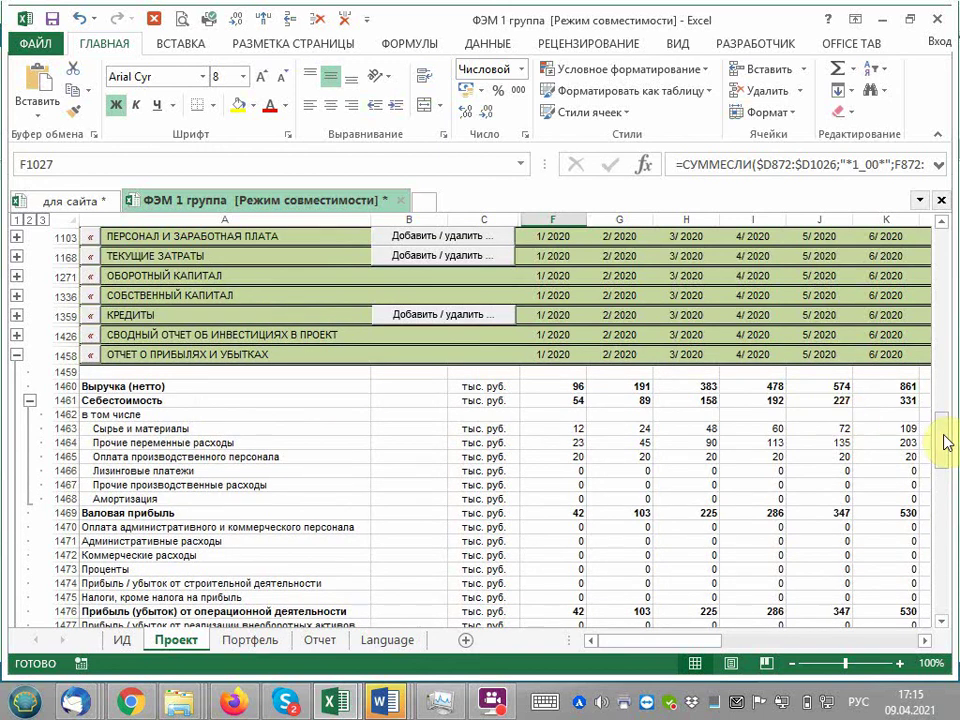
pyautogui.click(557, 386)
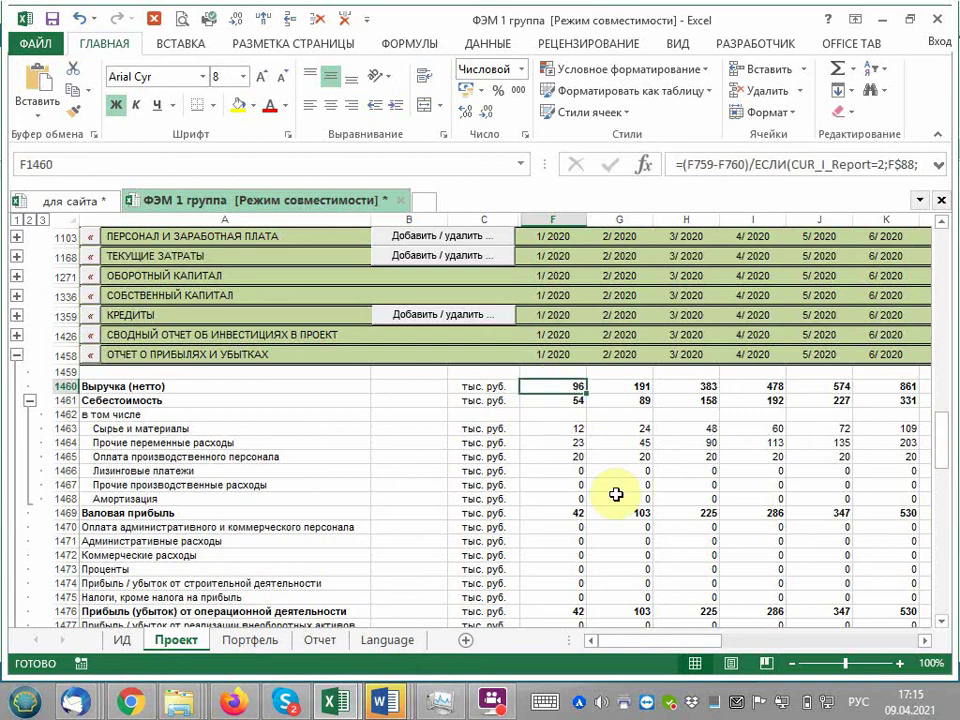
# - Fold the revenue and net profit chart groups to their title rows
pyautogui.scroll(-1, 616, 494)
pyautogui.scroll(-2, 616, 494)
pyautogui.scroll(-8, 616, 494)
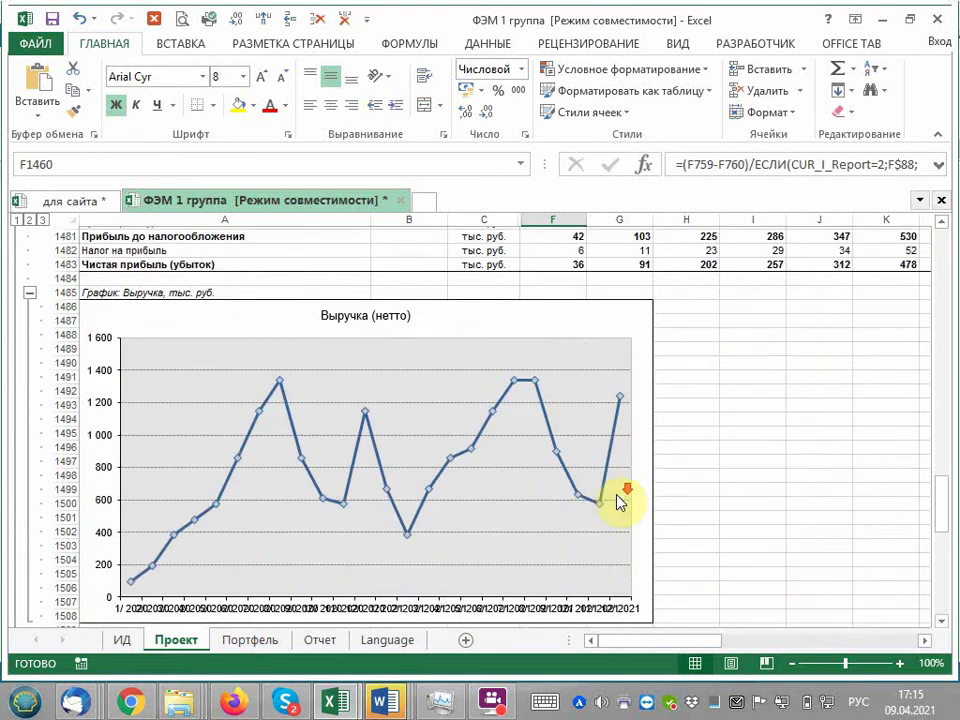
pyautogui.scroll(-6, 620, 500)
pyautogui.scroll(6, 620, 500)
pyautogui.click(29, 275)
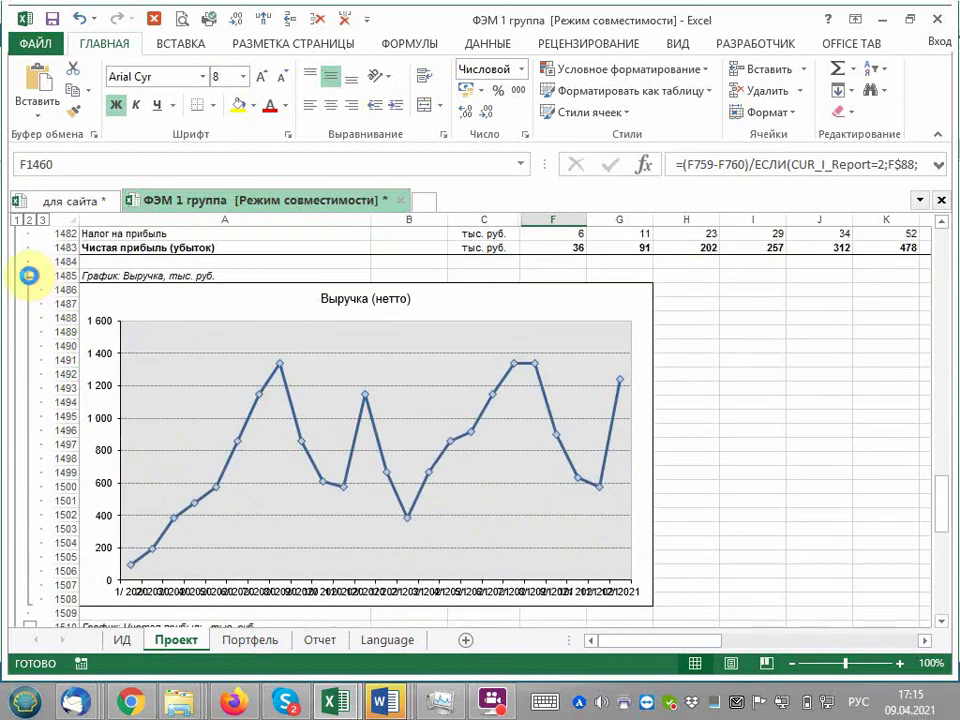
pyautogui.click(30, 307)
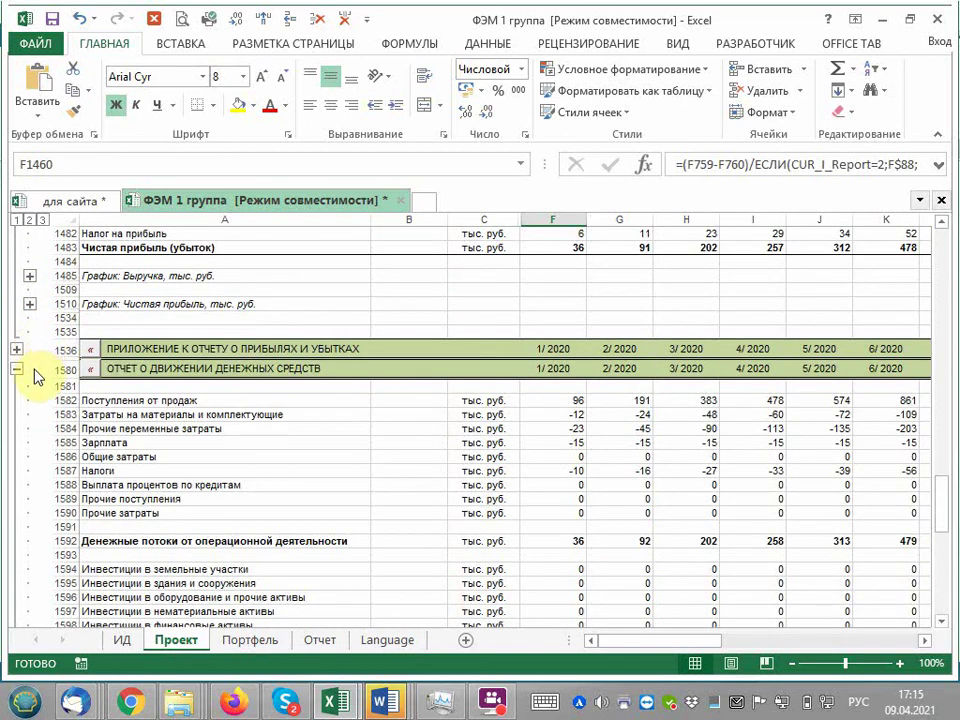
# - Inspect the sales receipts formula in cell F1582, then move up to the P&L report
pyautogui.click(565, 400)
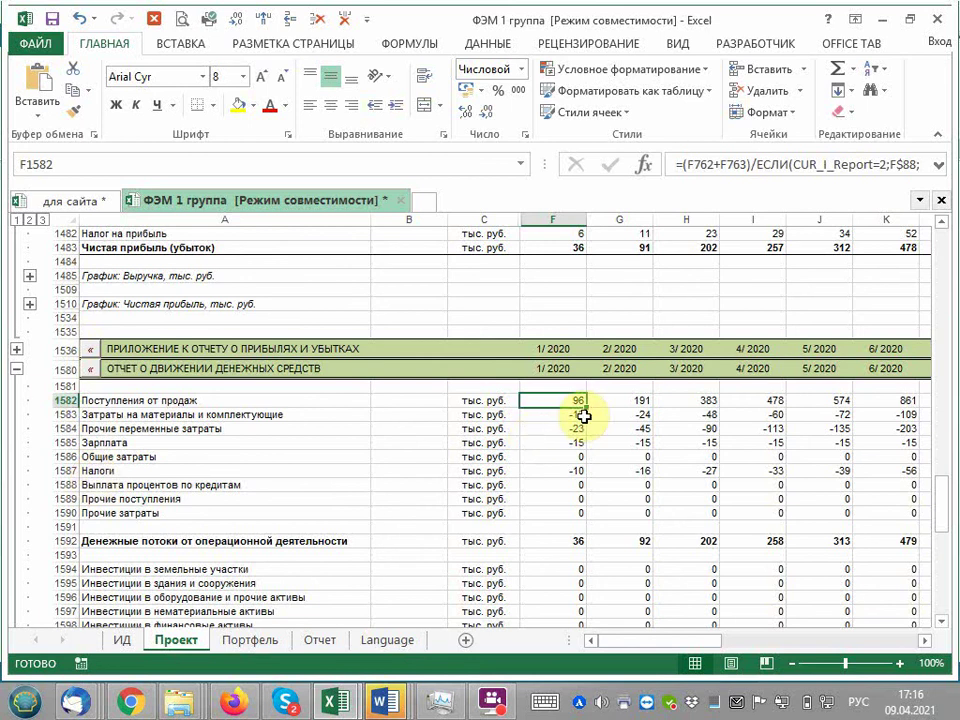
pyautogui.scroll(7, 584, 416)
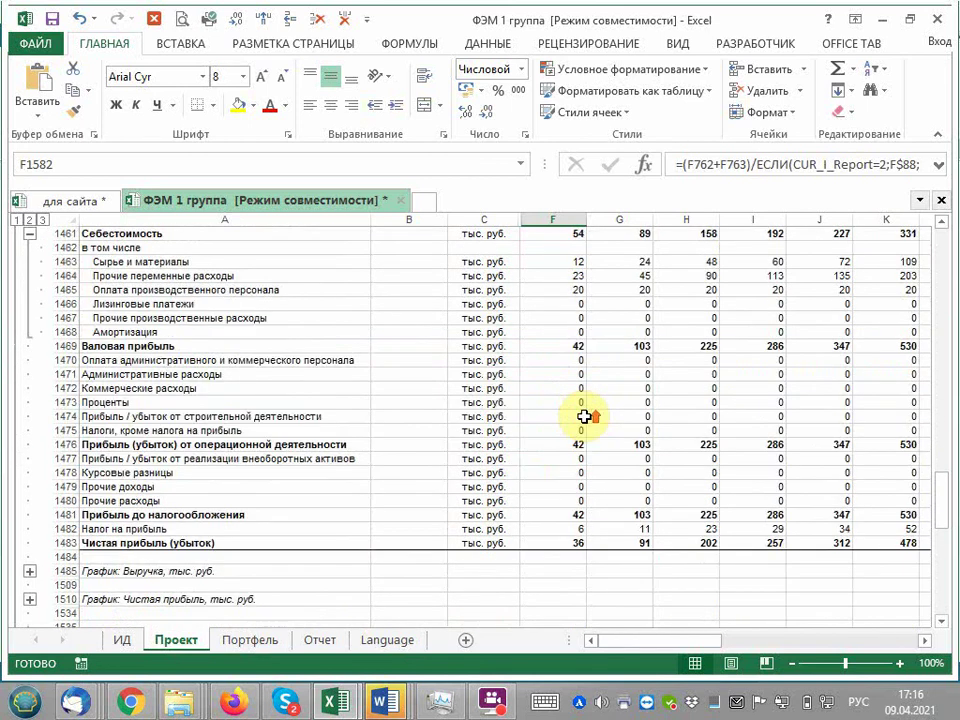
pyautogui.scroll(2, 584, 416)
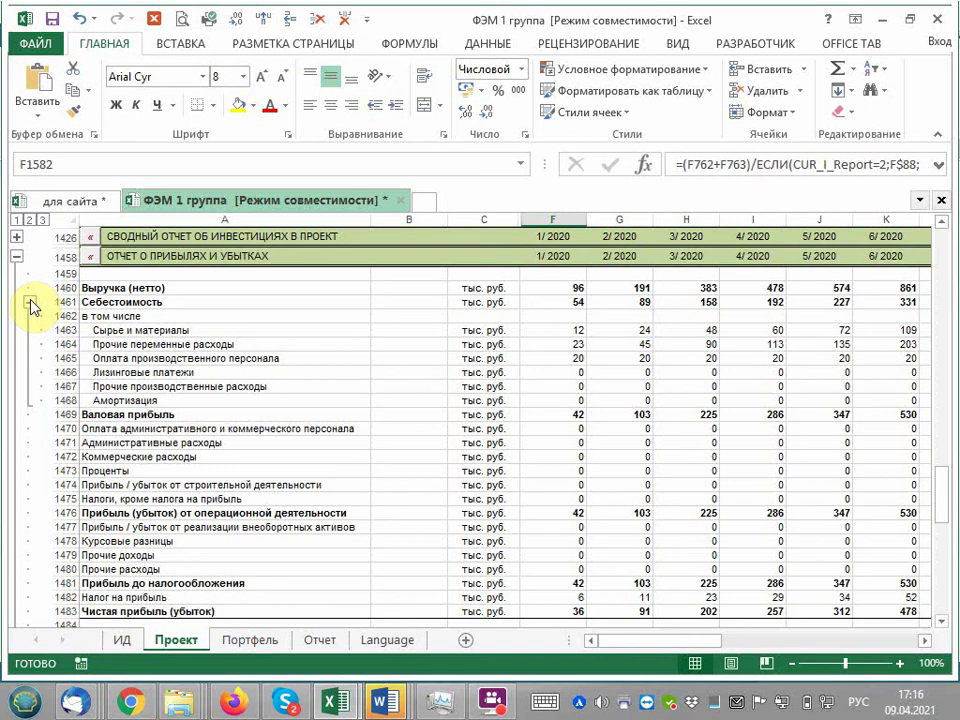
pyautogui.click(31, 304)
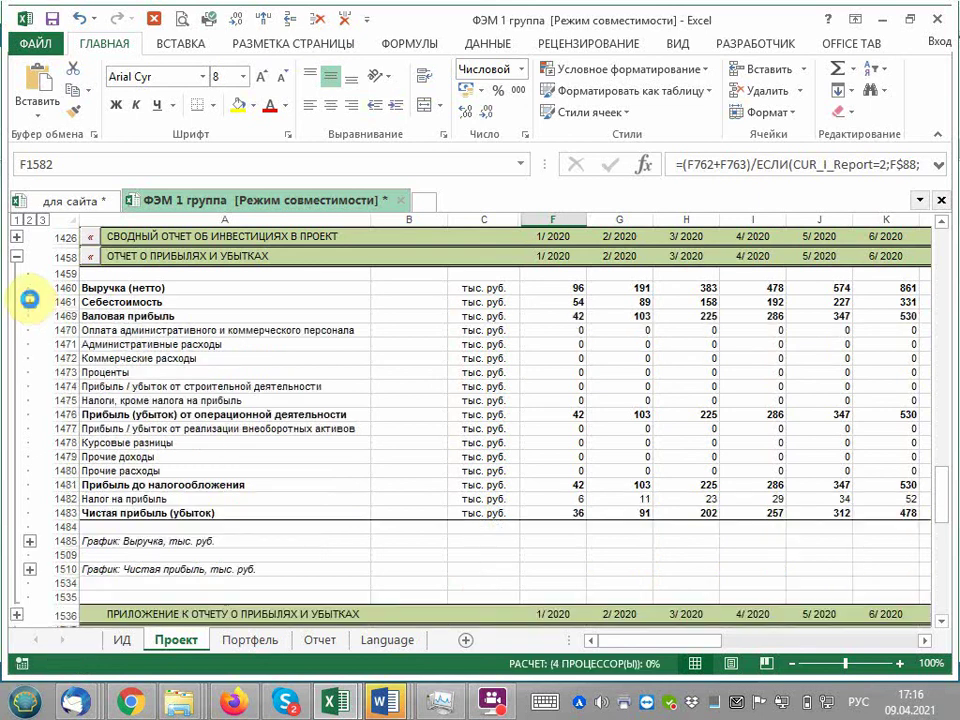
pyautogui.scroll(2, 293, 377)
pyautogui.scroll(-1, 214, 493)
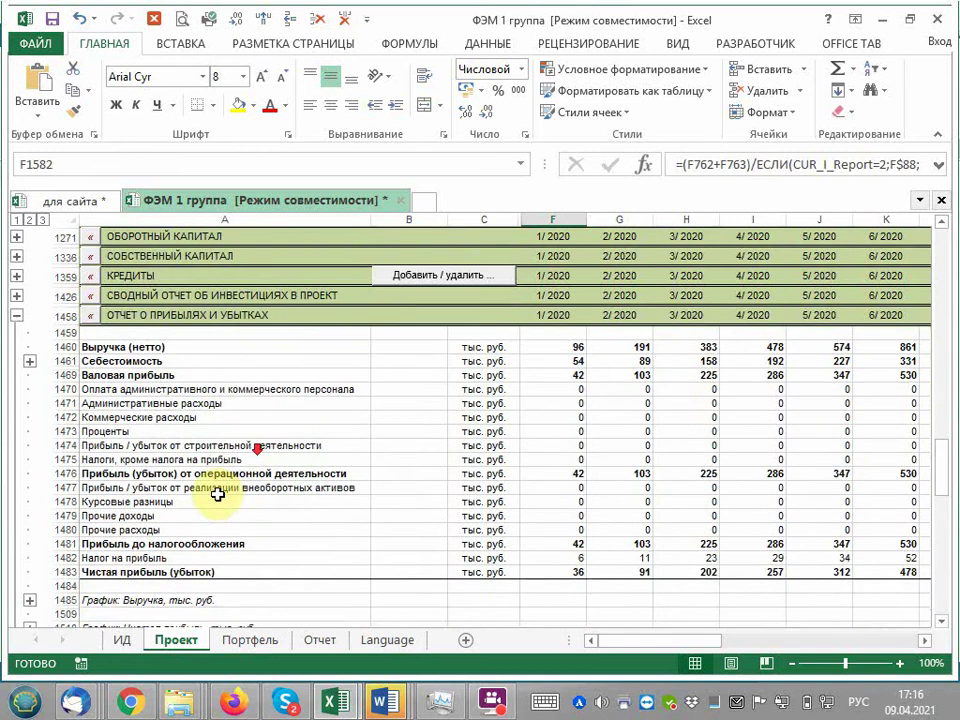
pyautogui.scroll(-1, 214, 493)
pyautogui.scroll(-4, 216, 493)
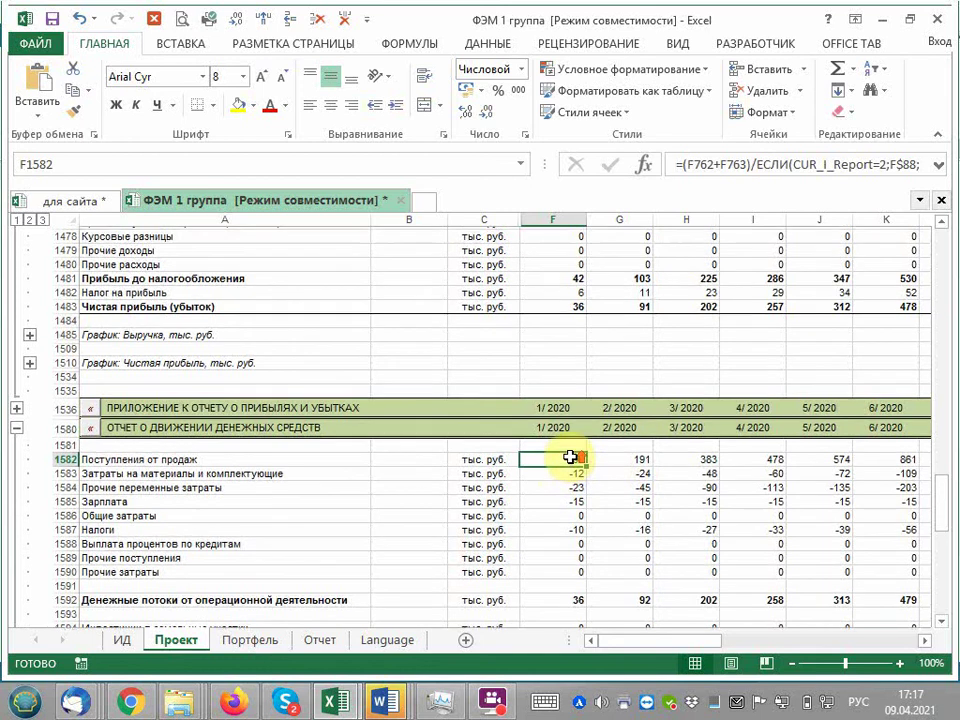
pyautogui.scroll(5, 543, 408)
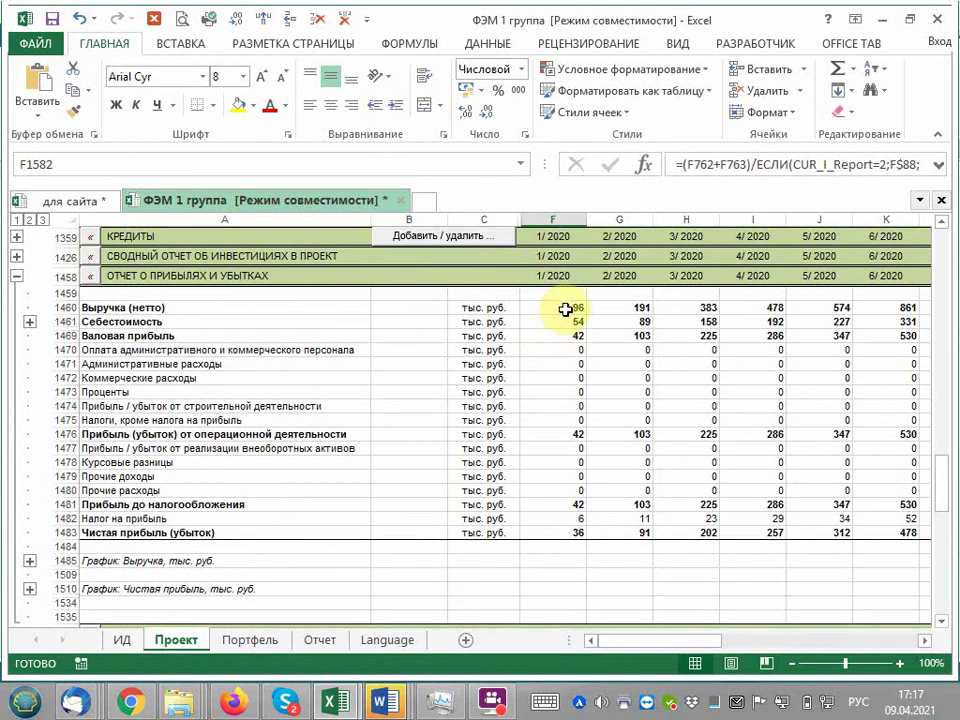
pyautogui.click(564, 309)
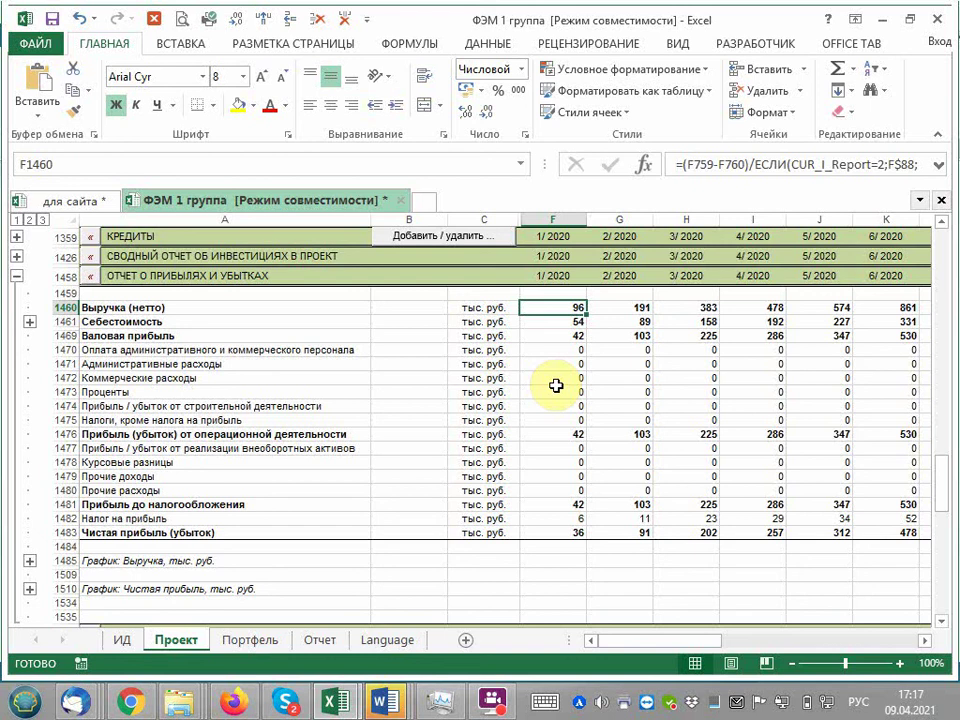
pyautogui.scroll(2, 389, 440)
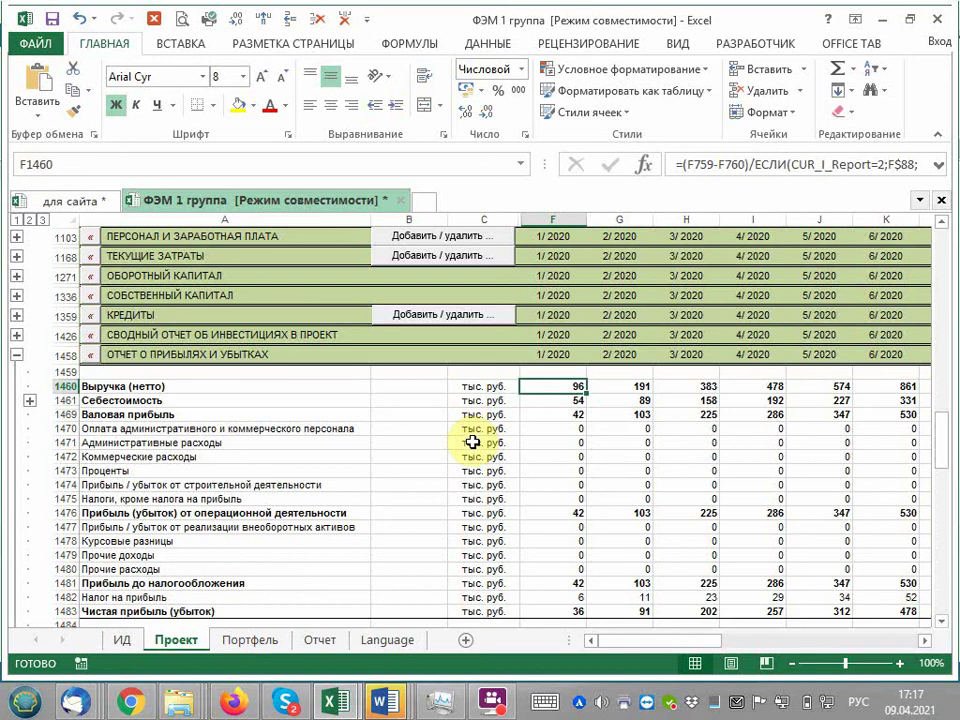
pyautogui.scroll(-1, 472, 442)
pyautogui.scroll(-1, 472, 442)
pyautogui.scroll(-4, 472, 441)
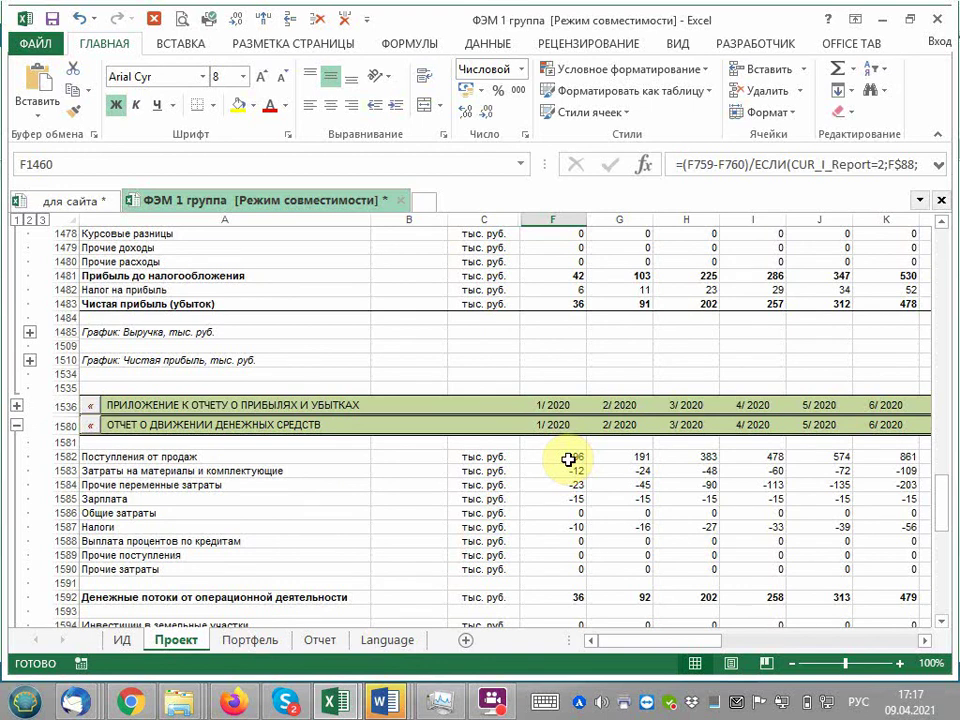
pyautogui.scroll(5, 570, 459)
pyautogui.scroll(1, 600, 320)
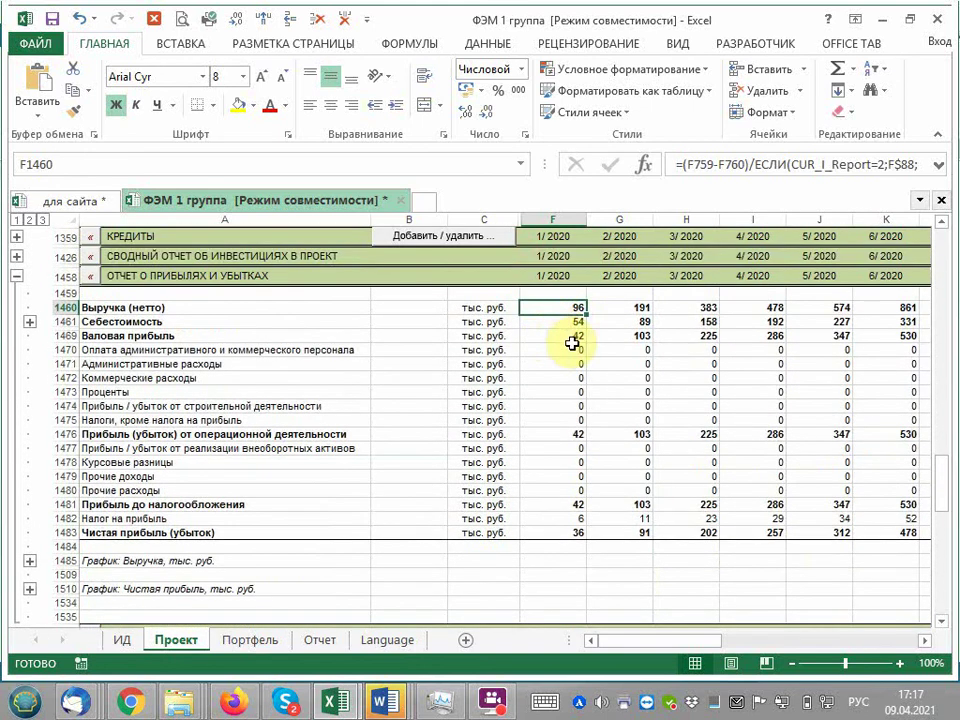